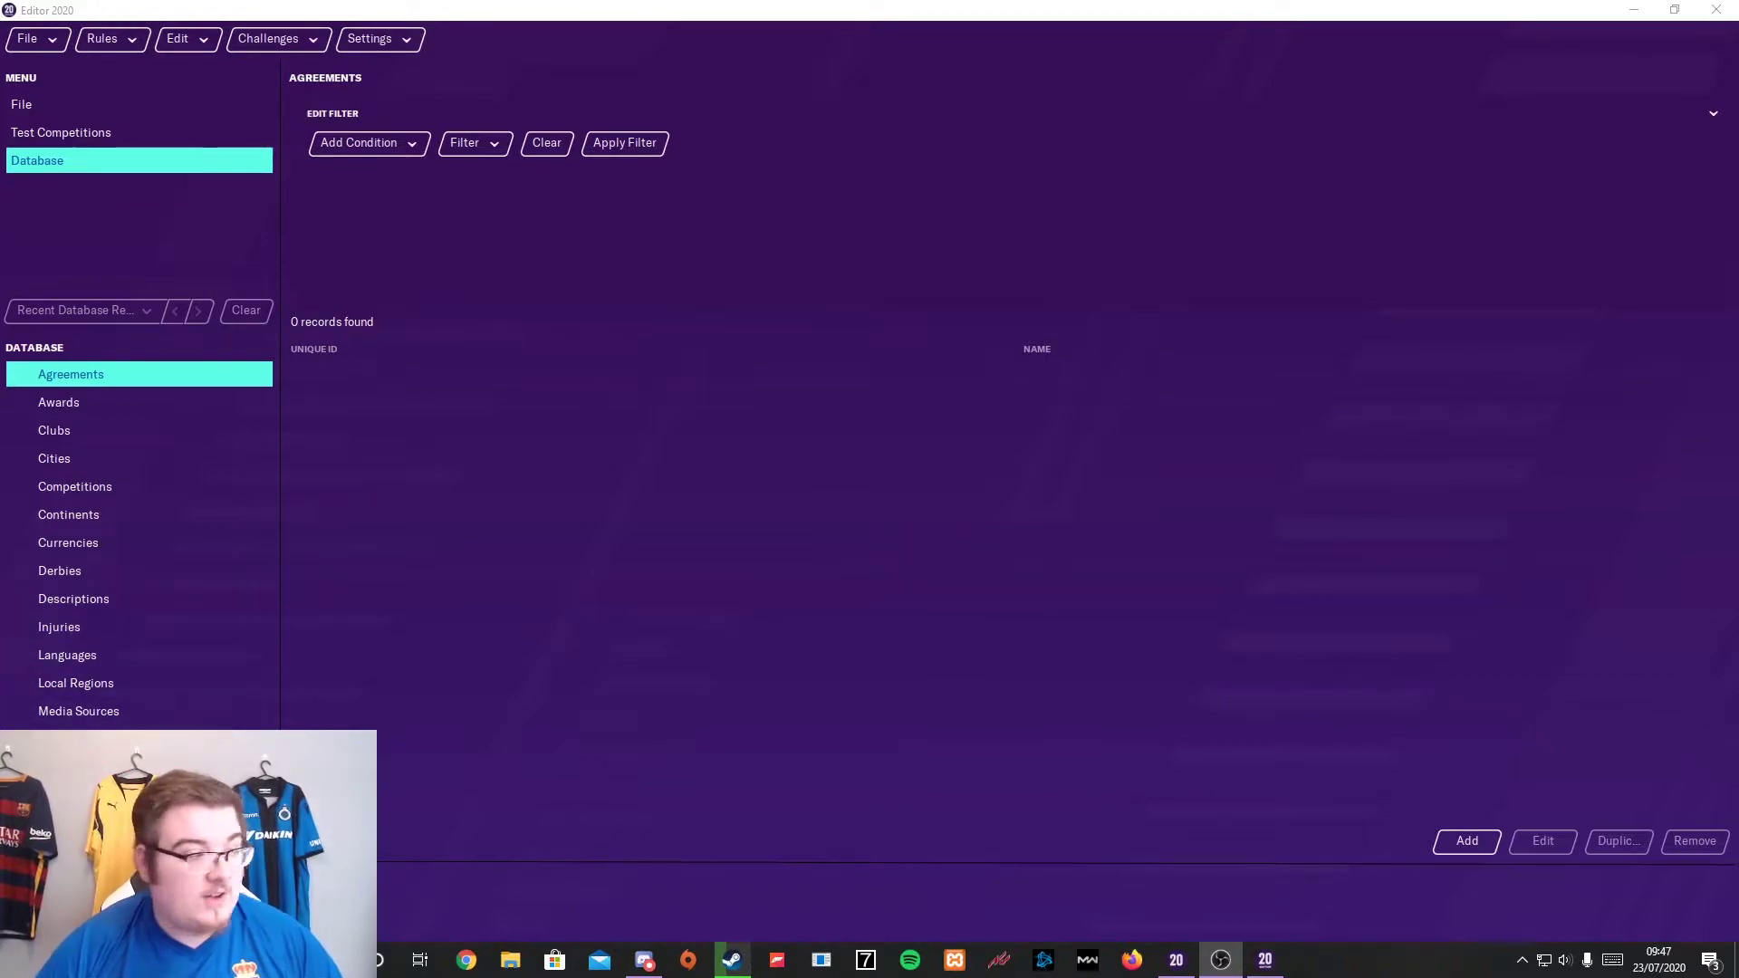
# Add a new Player record from the People database list
pyautogui.click(54, 768)
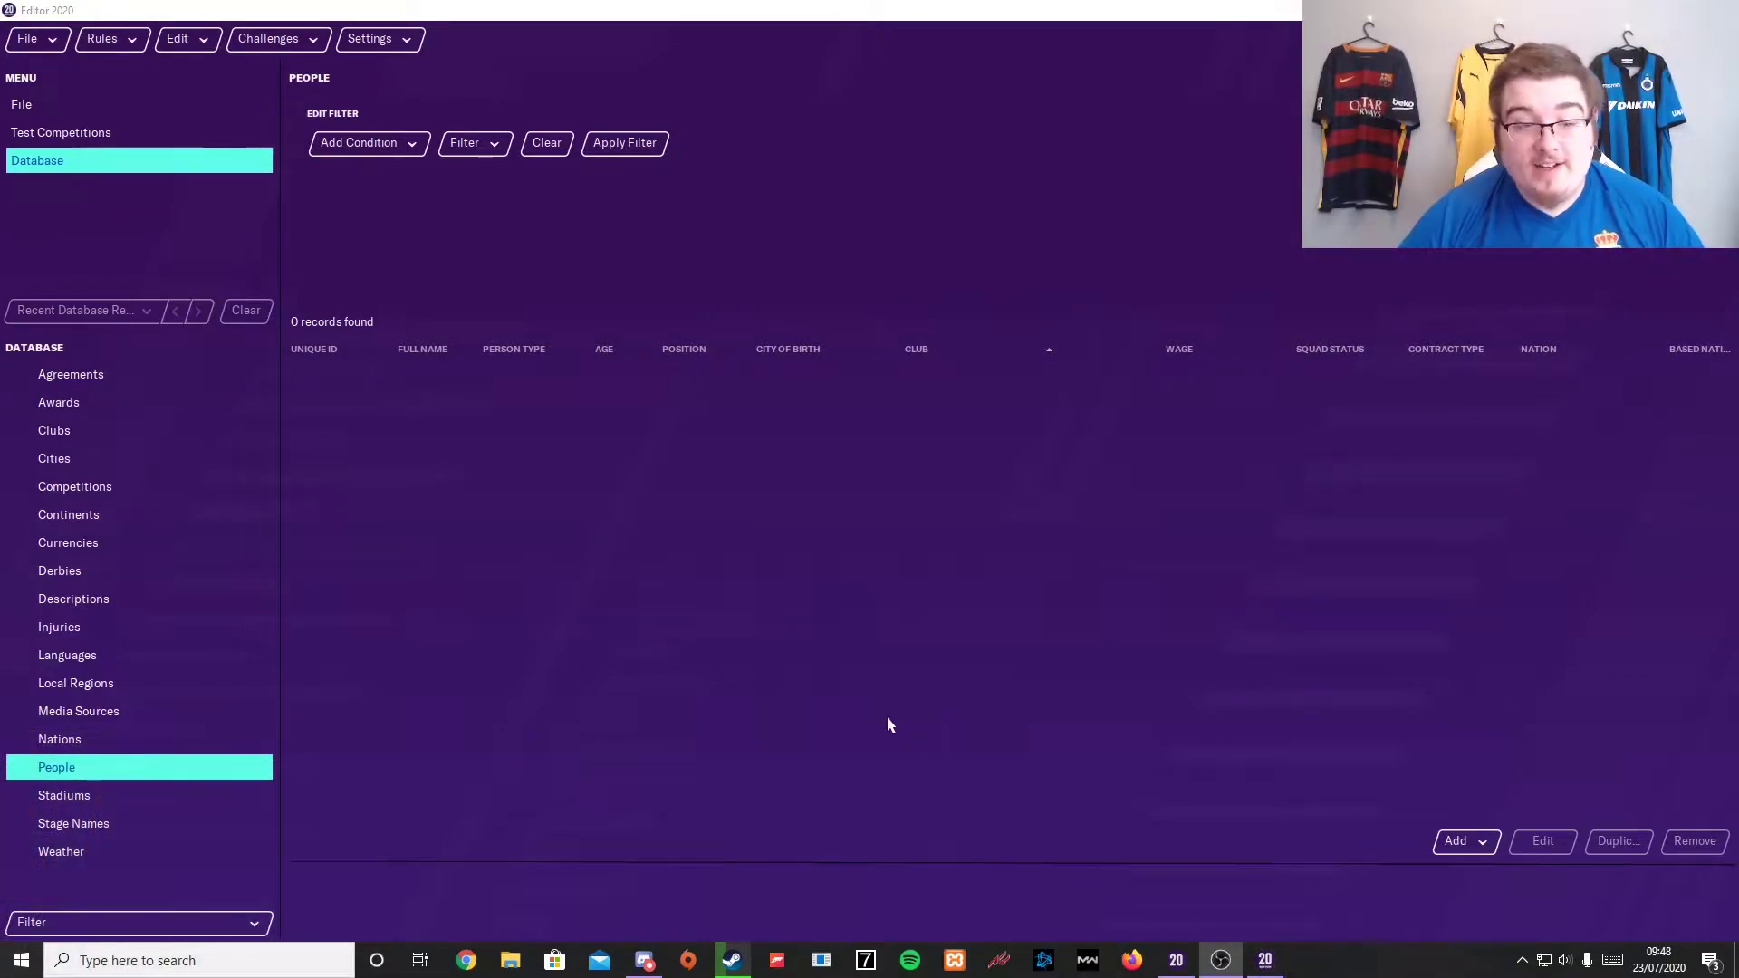
pyautogui.click(1472, 844)
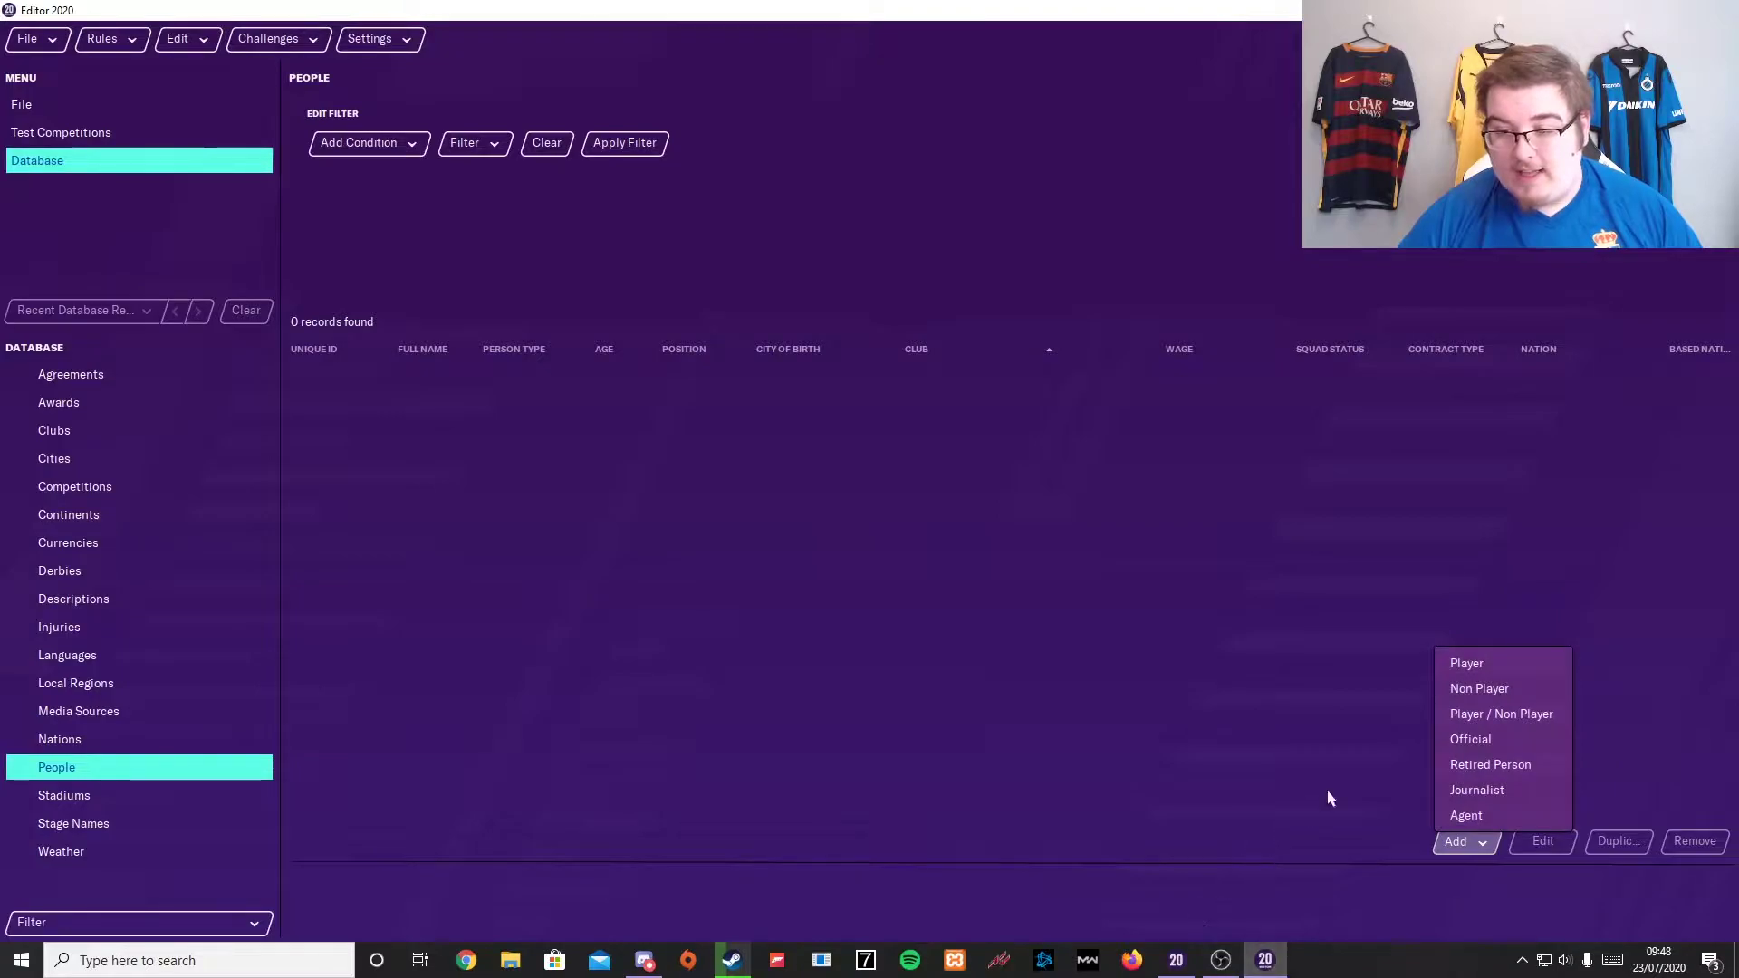
pyautogui.click(1497, 670)
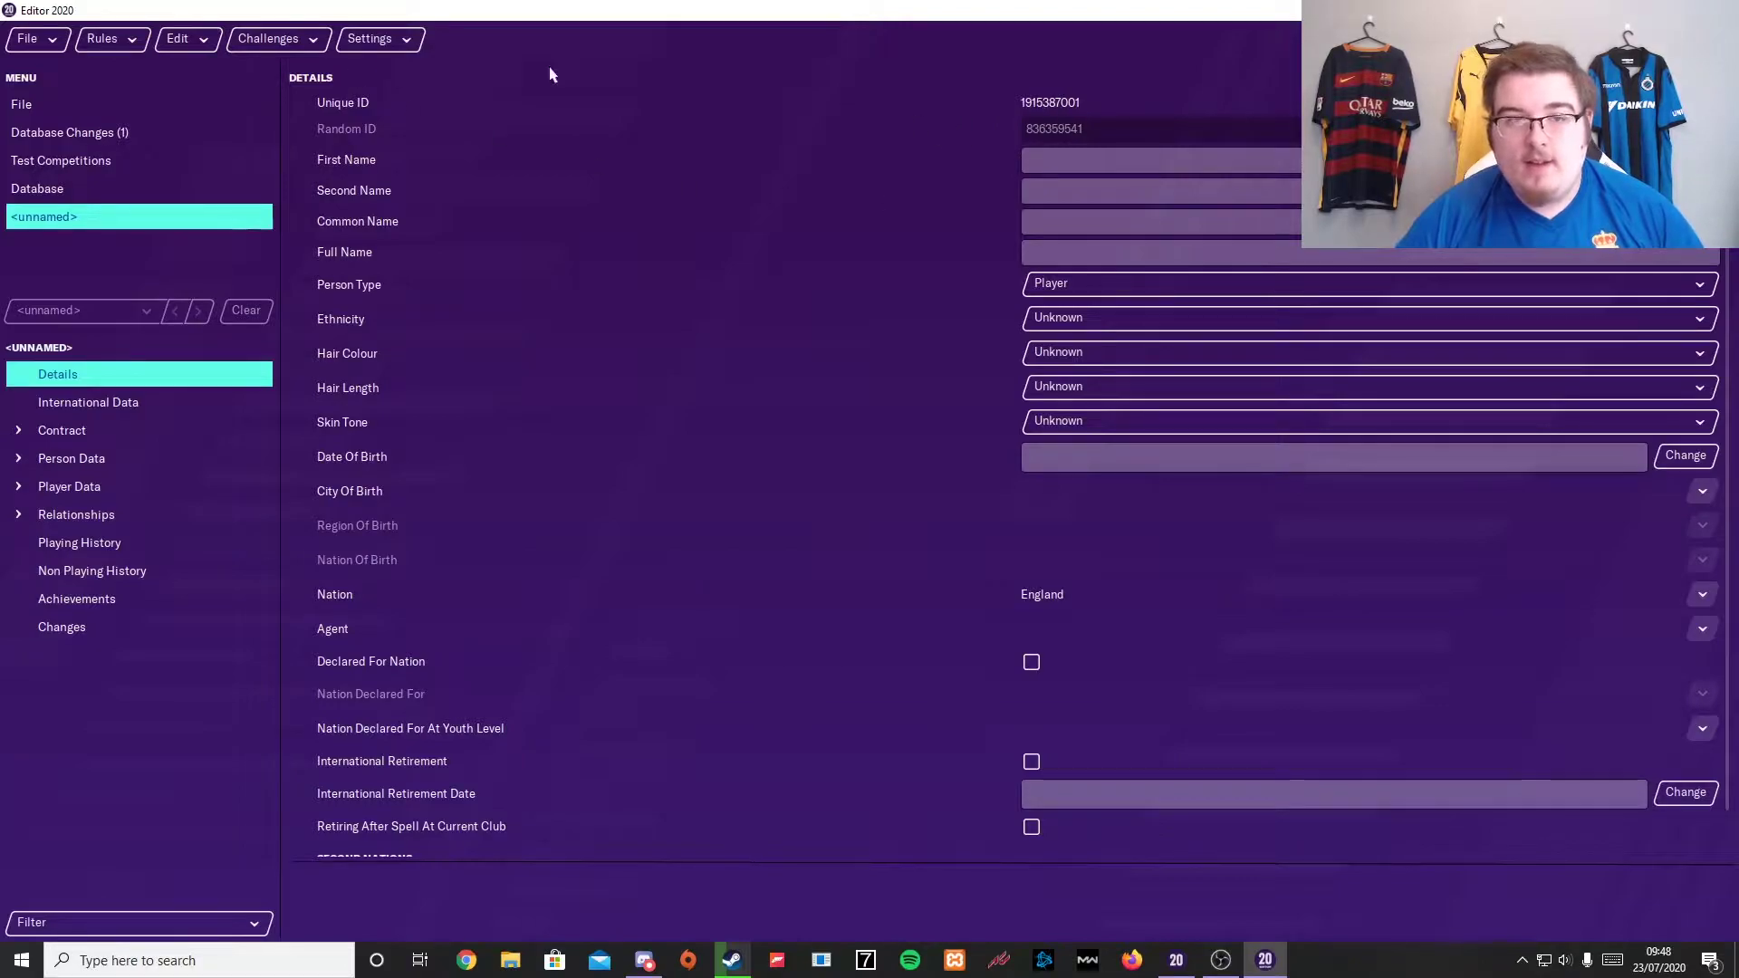
# Leave the name and person type unchanged and set ethnicity to Northern European
pyautogui.click(1033, 165)
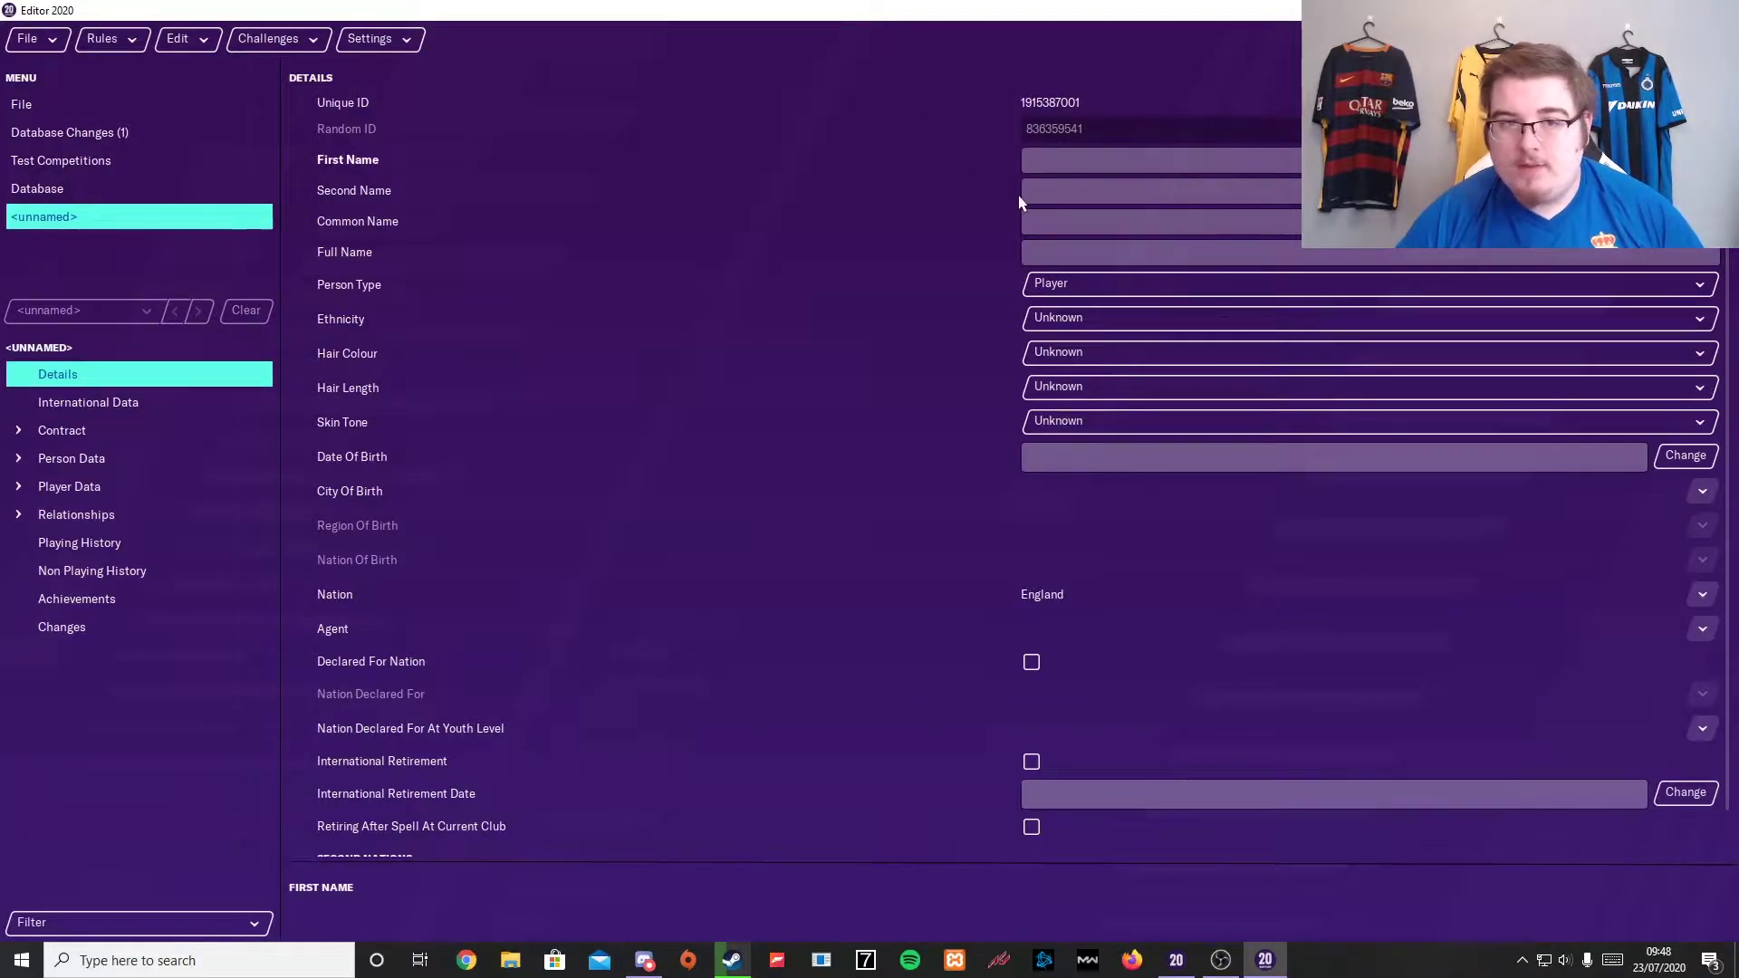
pyautogui.click(1059, 193)
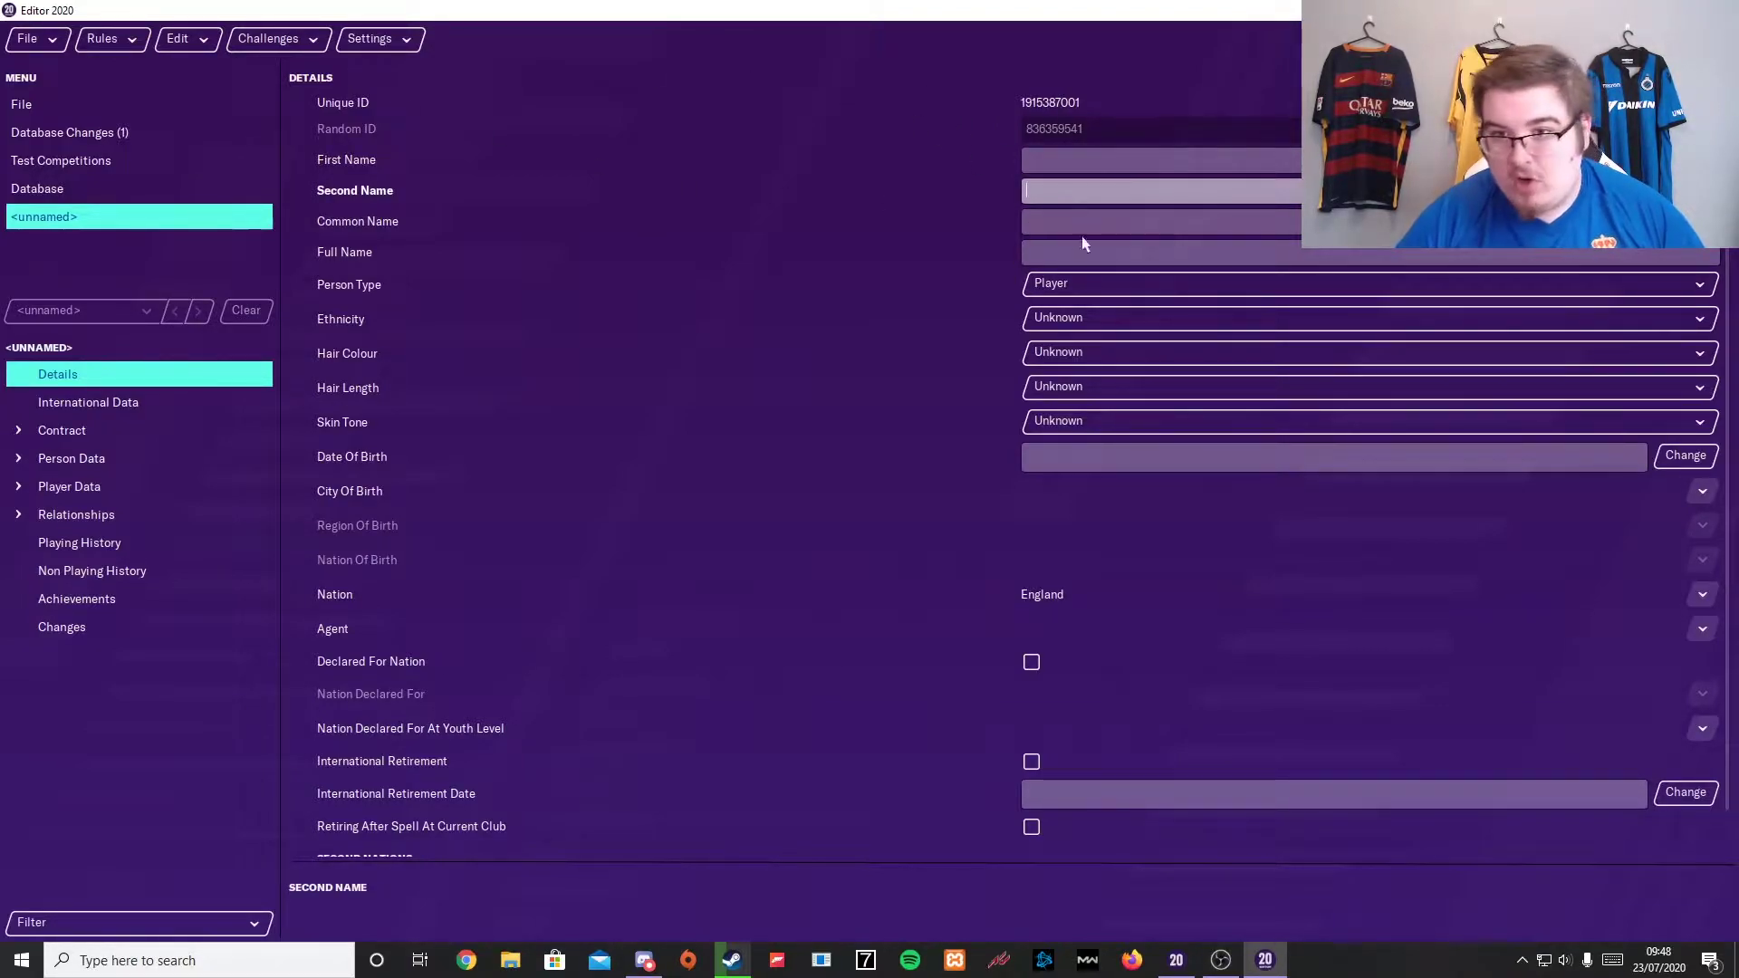
pyautogui.click(1070, 290)
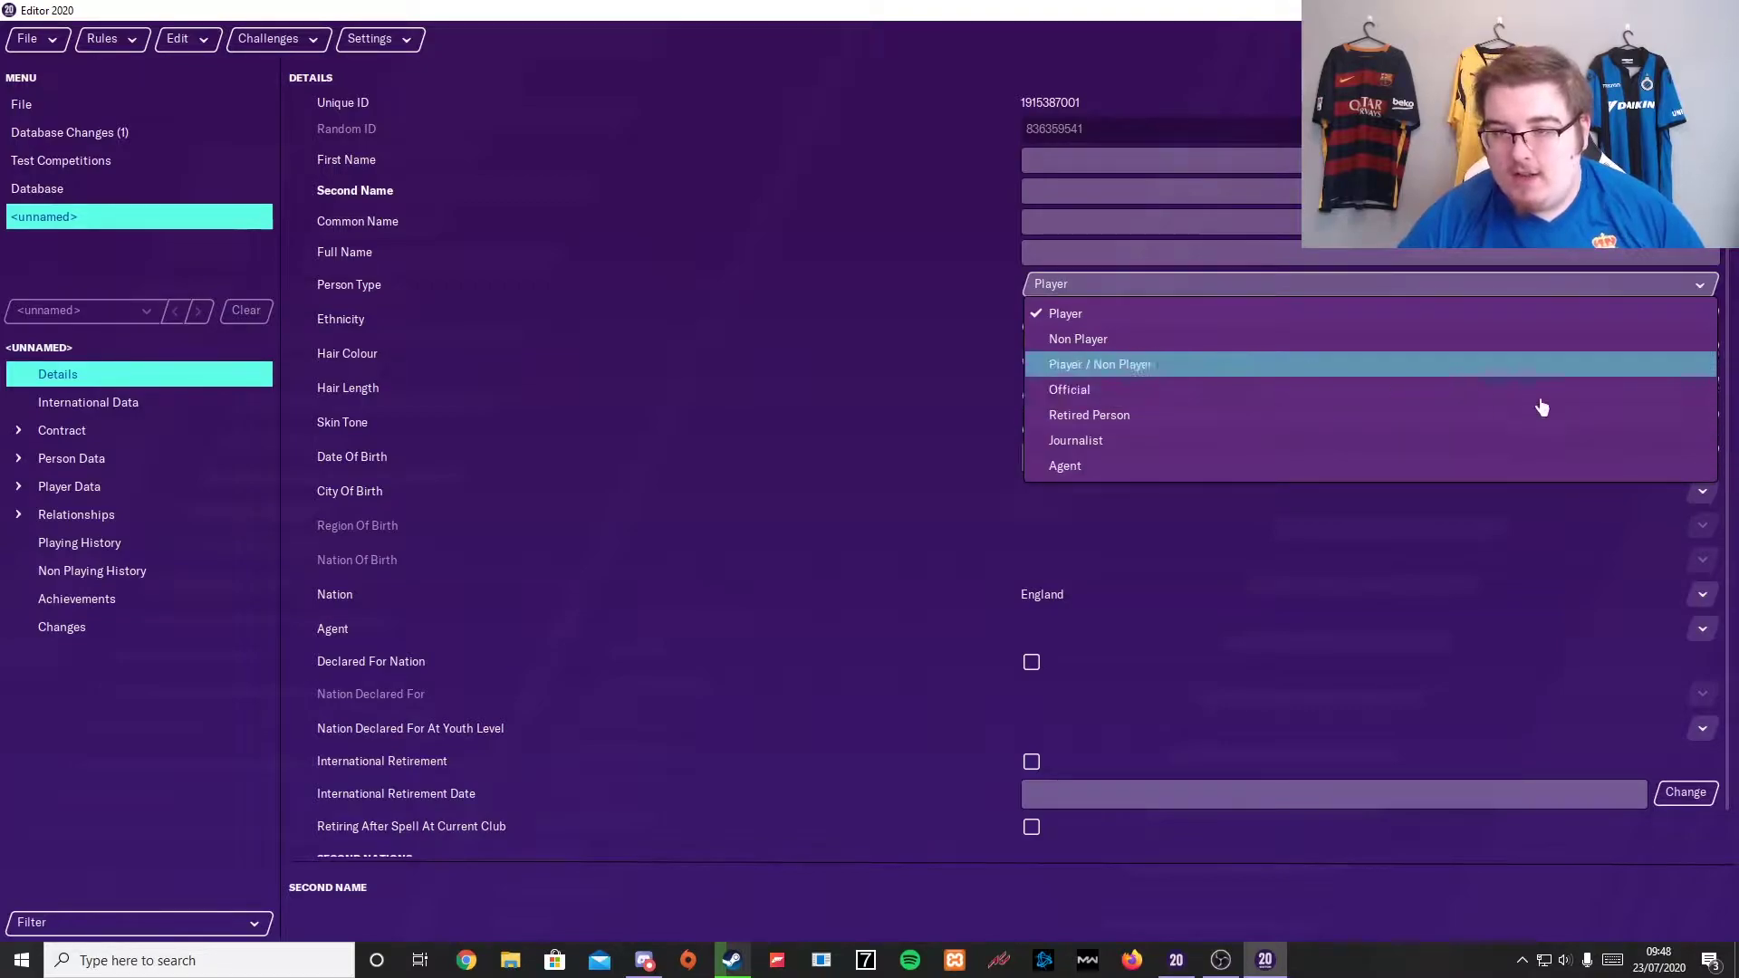
pyautogui.click(815, 309)
pyautogui.click(1036, 328)
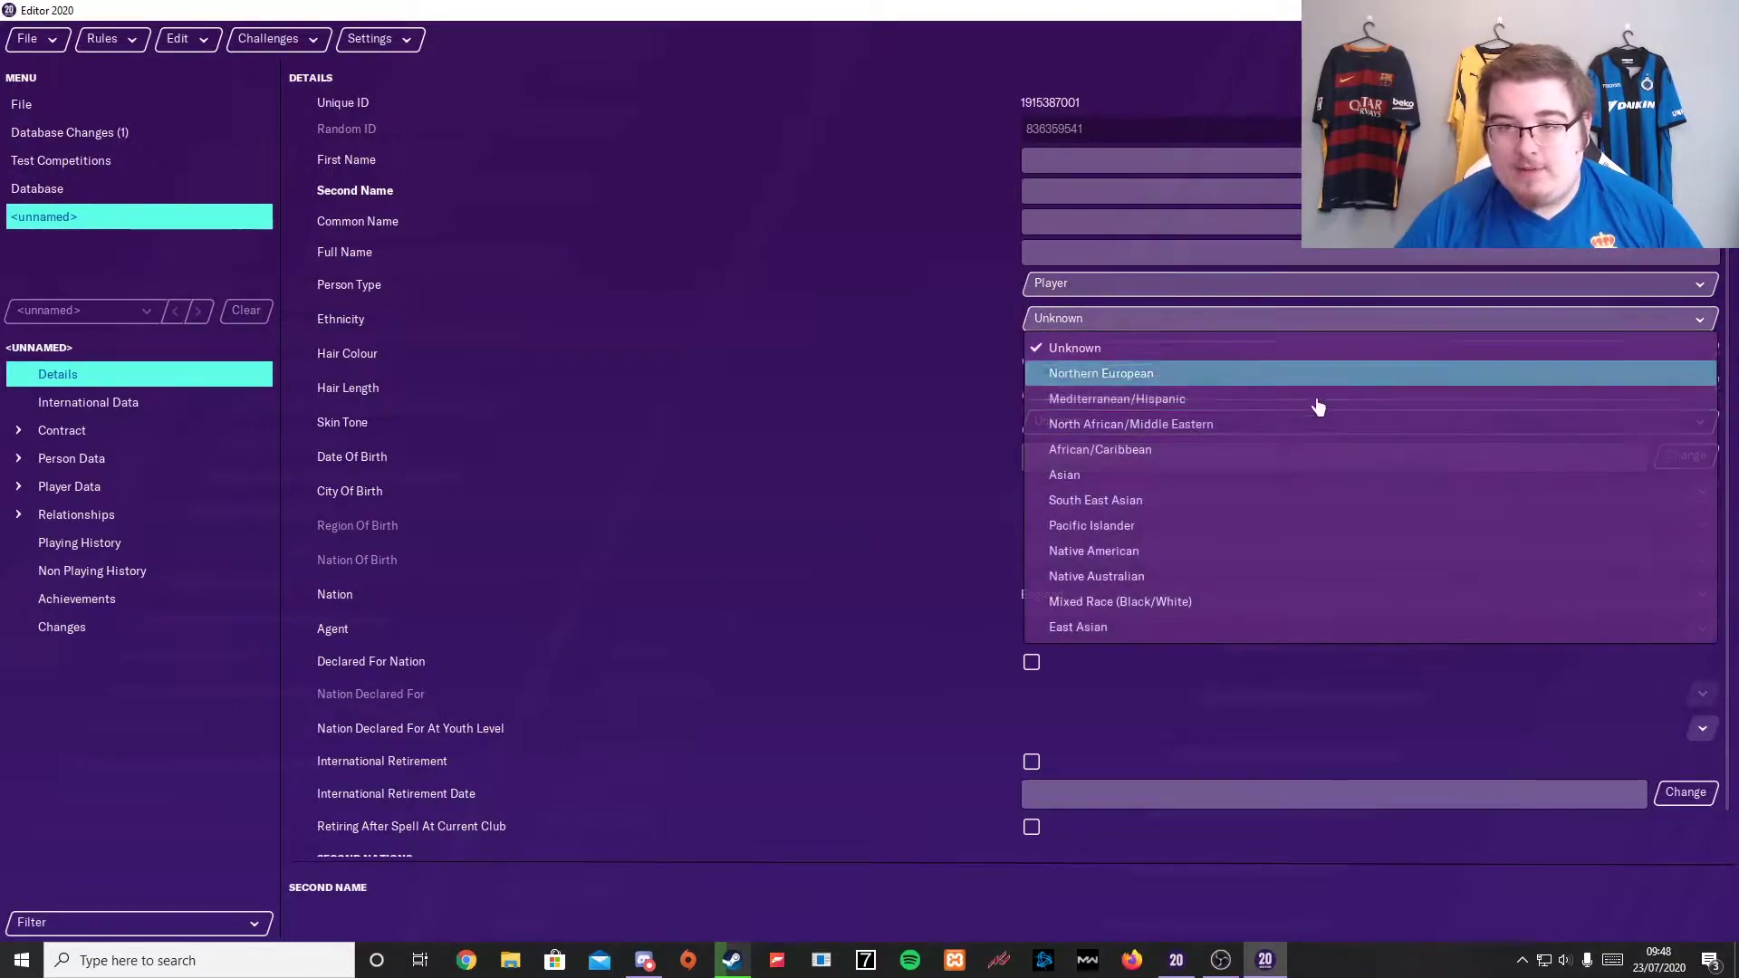
pyautogui.click(1106, 373)
# Give the player Dark Brown hair of Medium length
pyautogui.click(1051, 354)
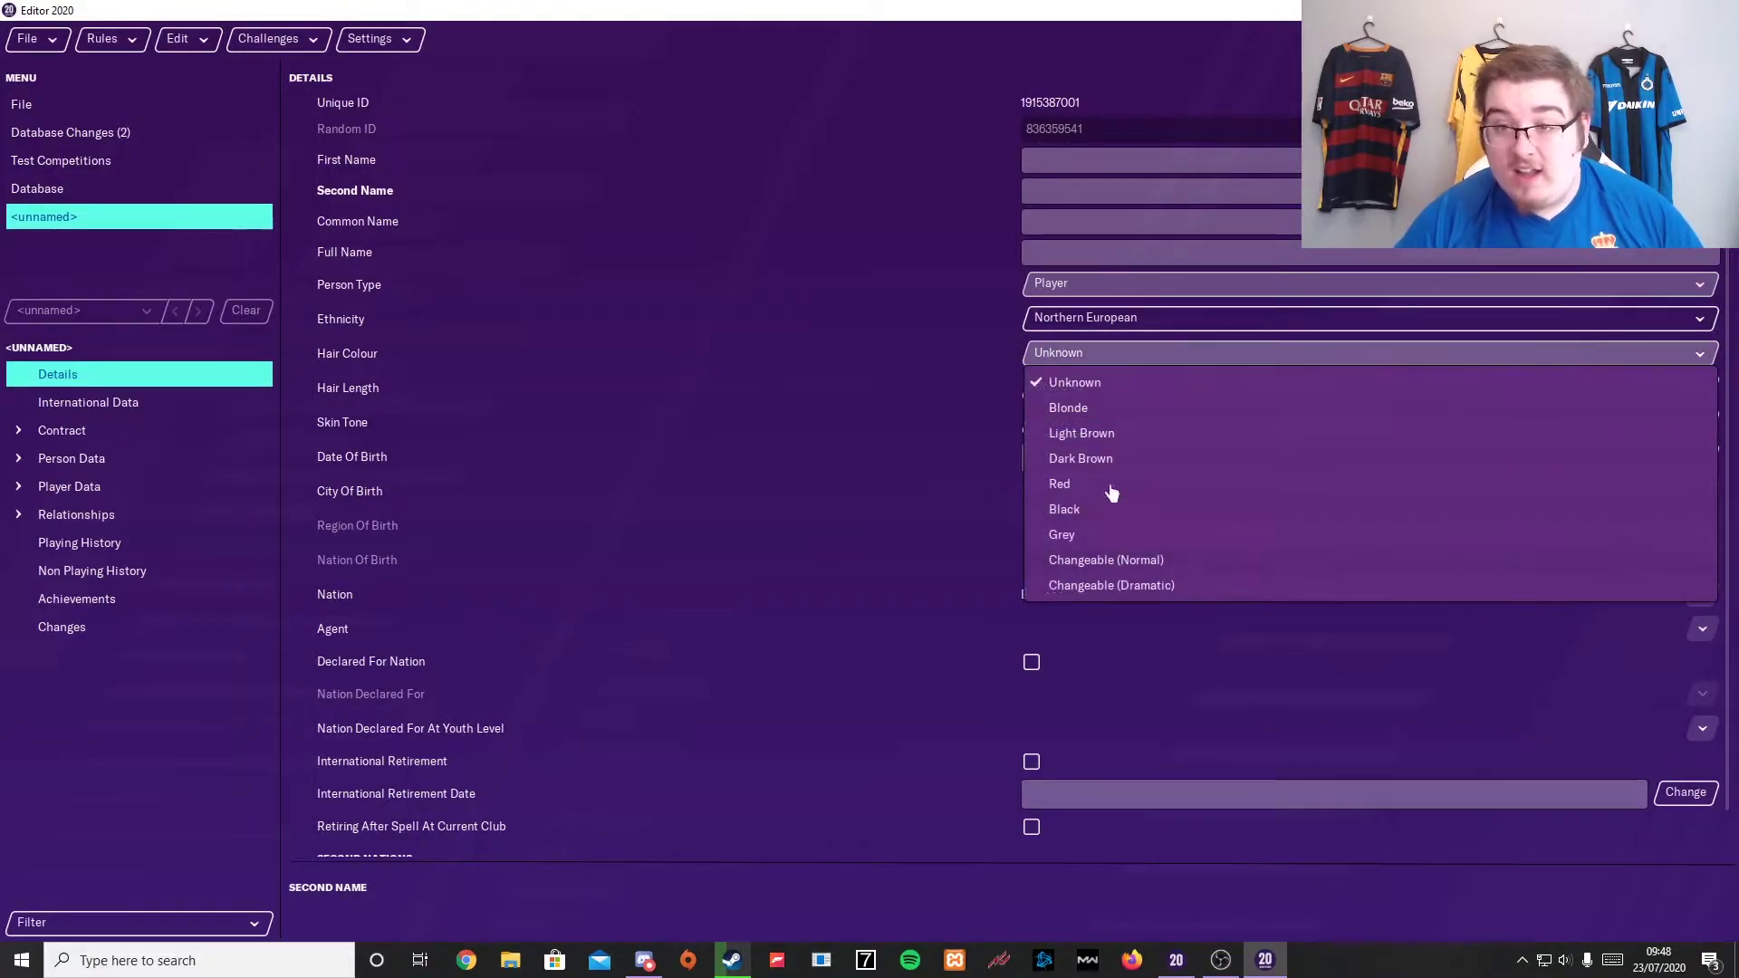
pyautogui.click(1105, 459)
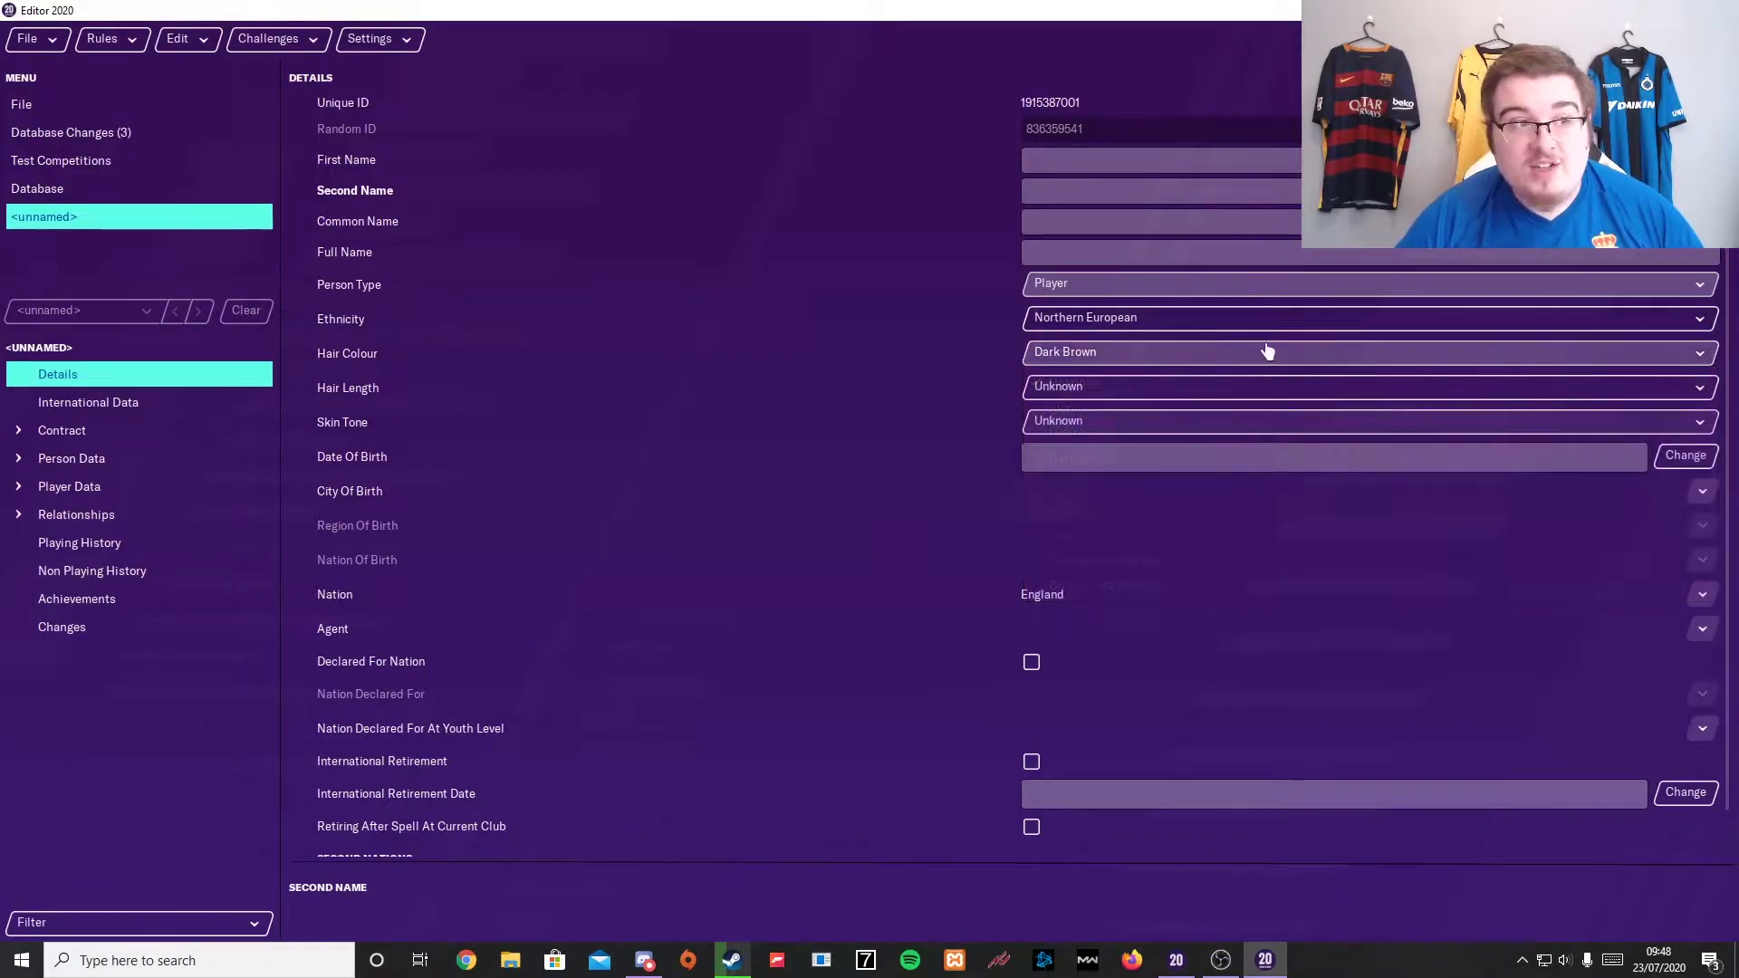
pyautogui.click(1087, 388)
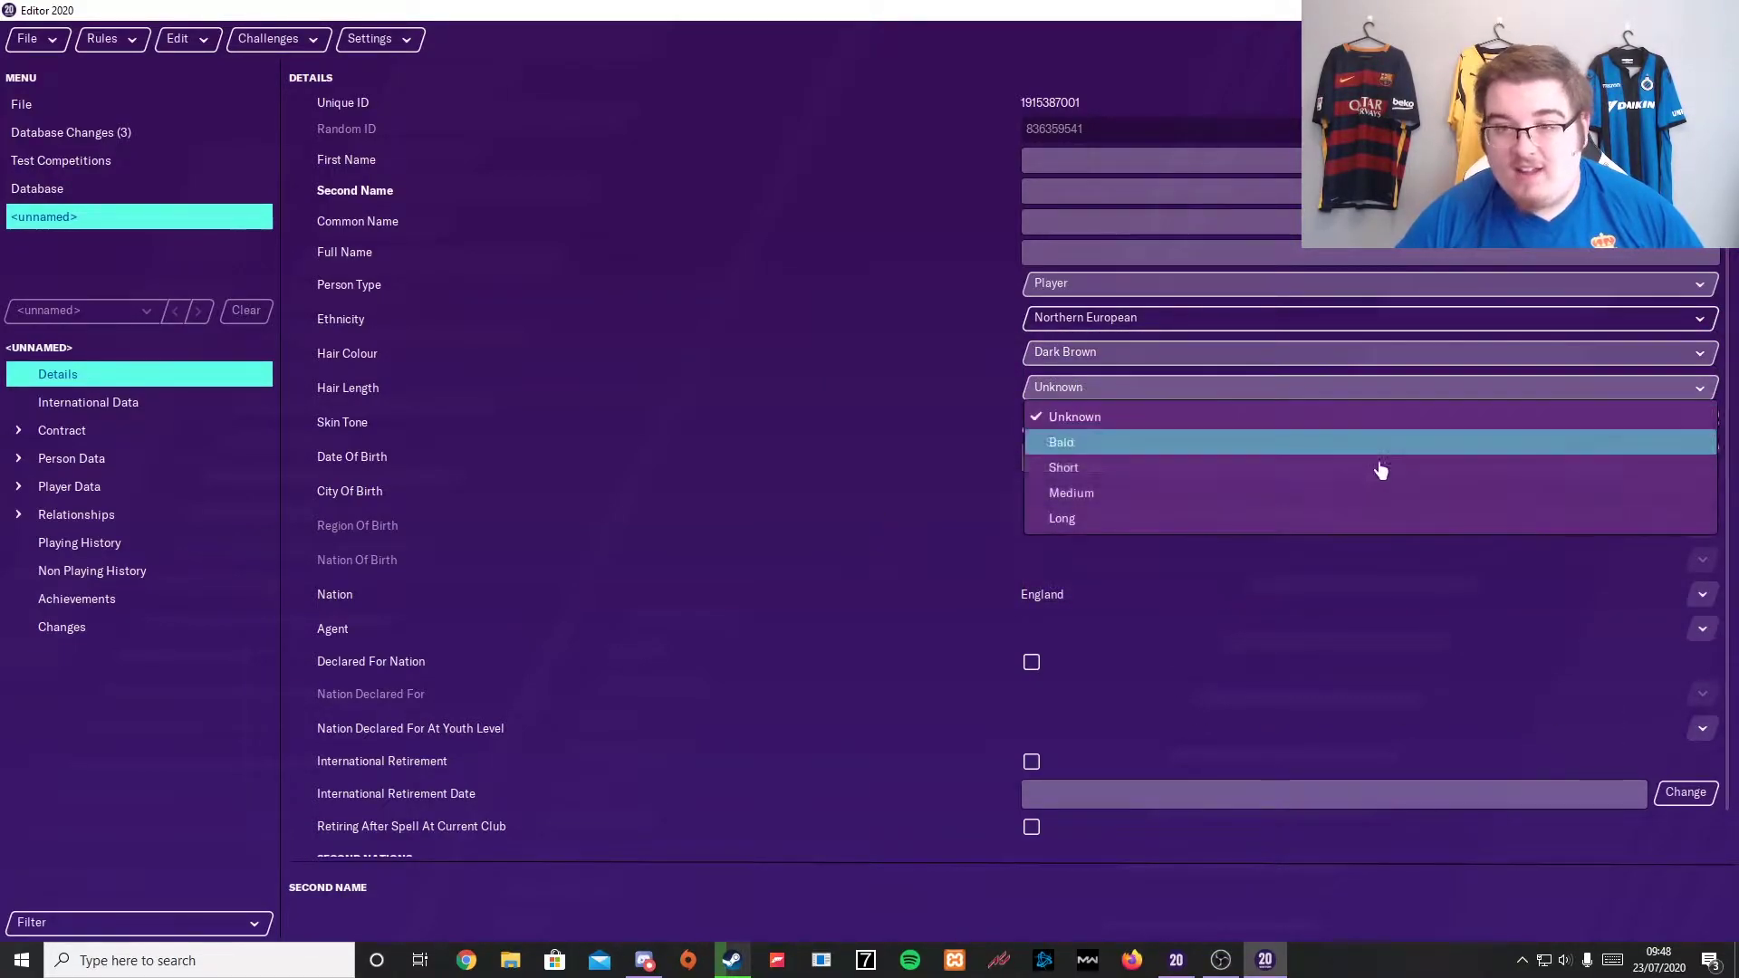
pyautogui.click(1092, 493)
# Try Skin Tones 15 and 20, then keep Skin Tone 1
pyautogui.click(1087, 422)
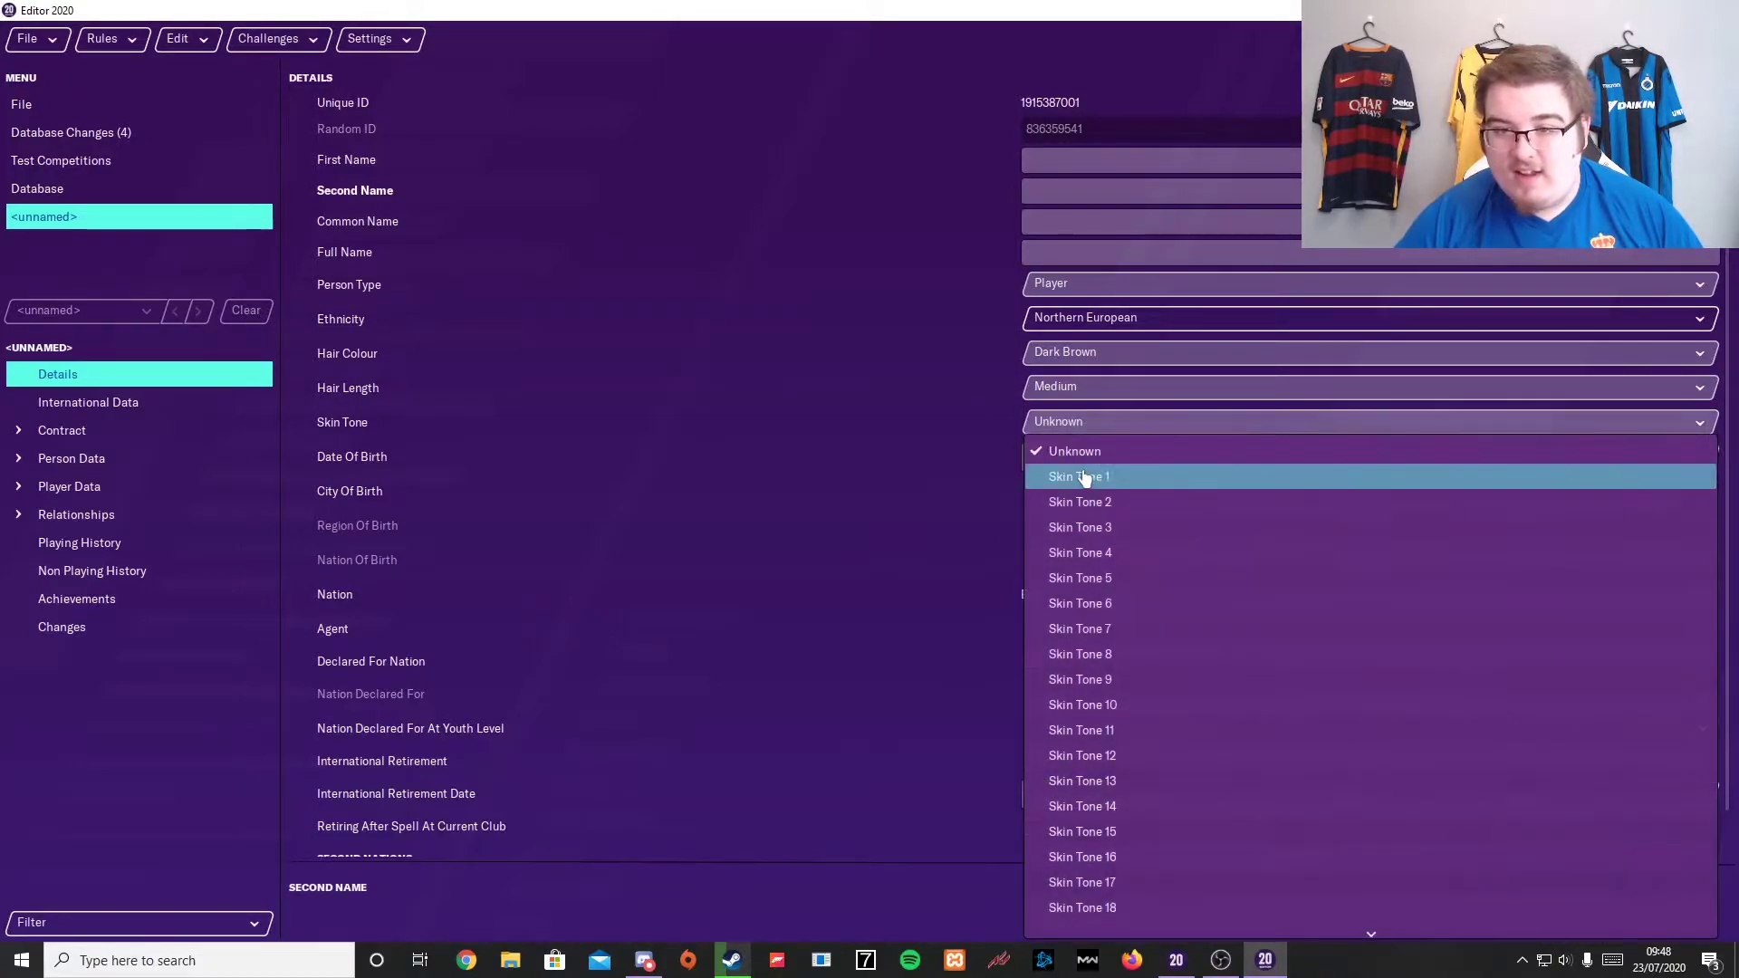
pyautogui.click(1365, 477)
pyautogui.click(1260, 426)
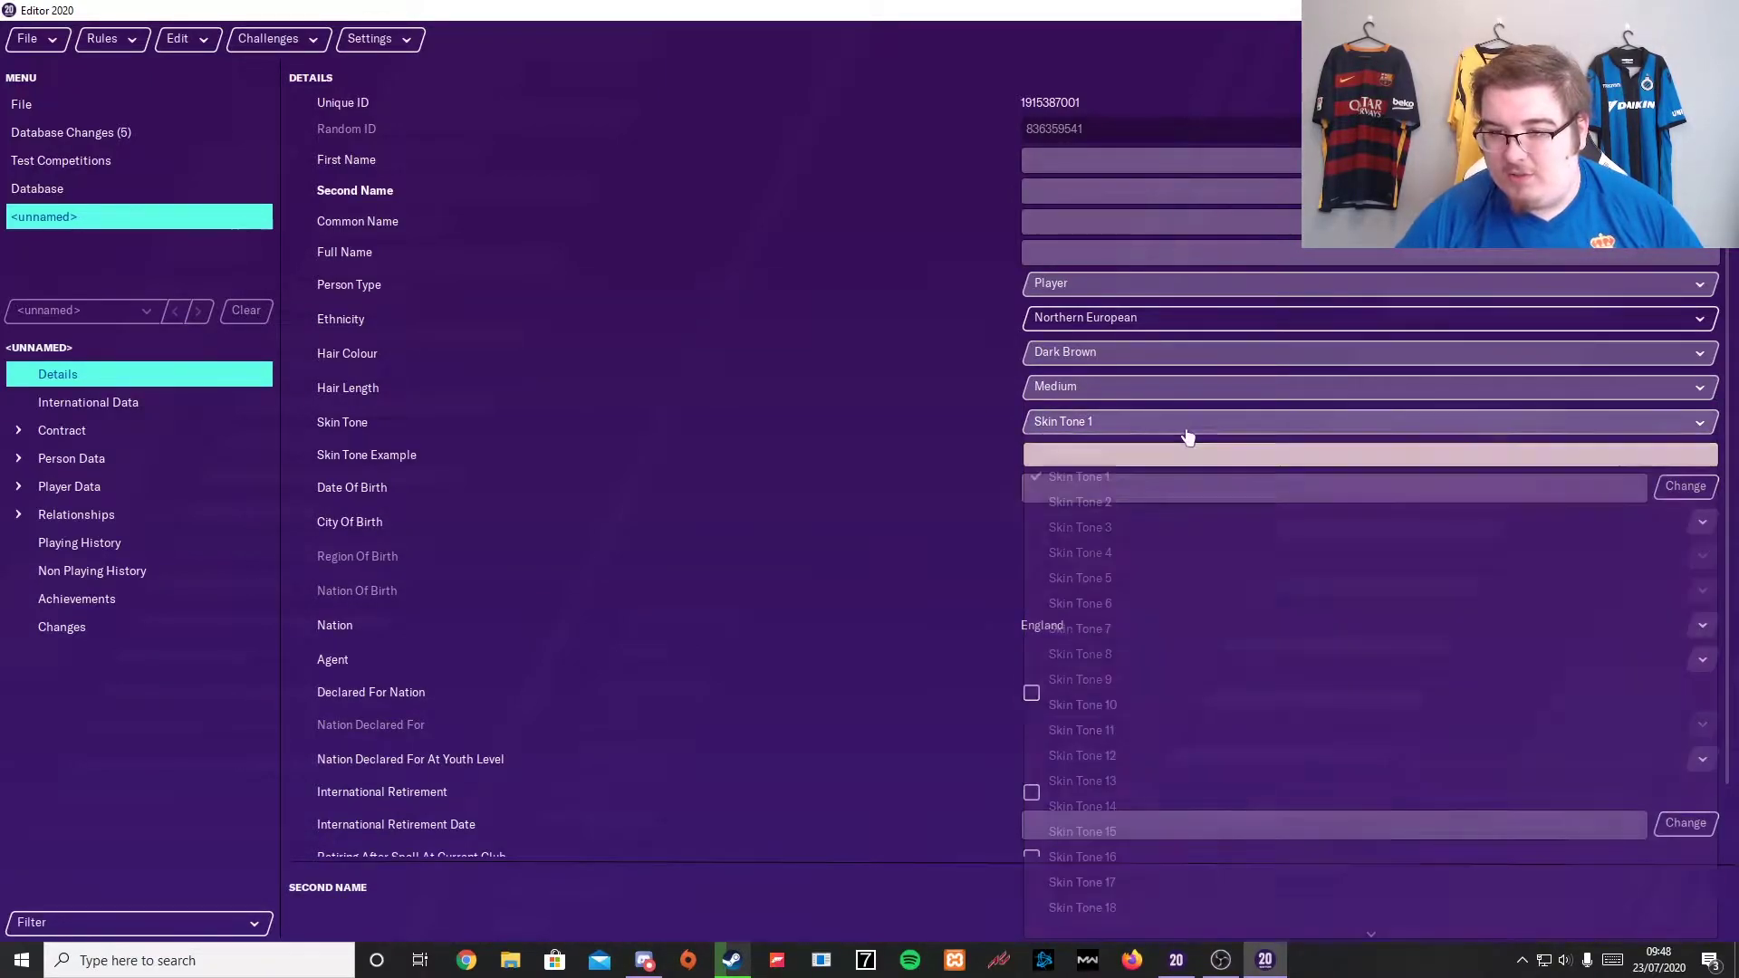
pyautogui.click(1128, 806)
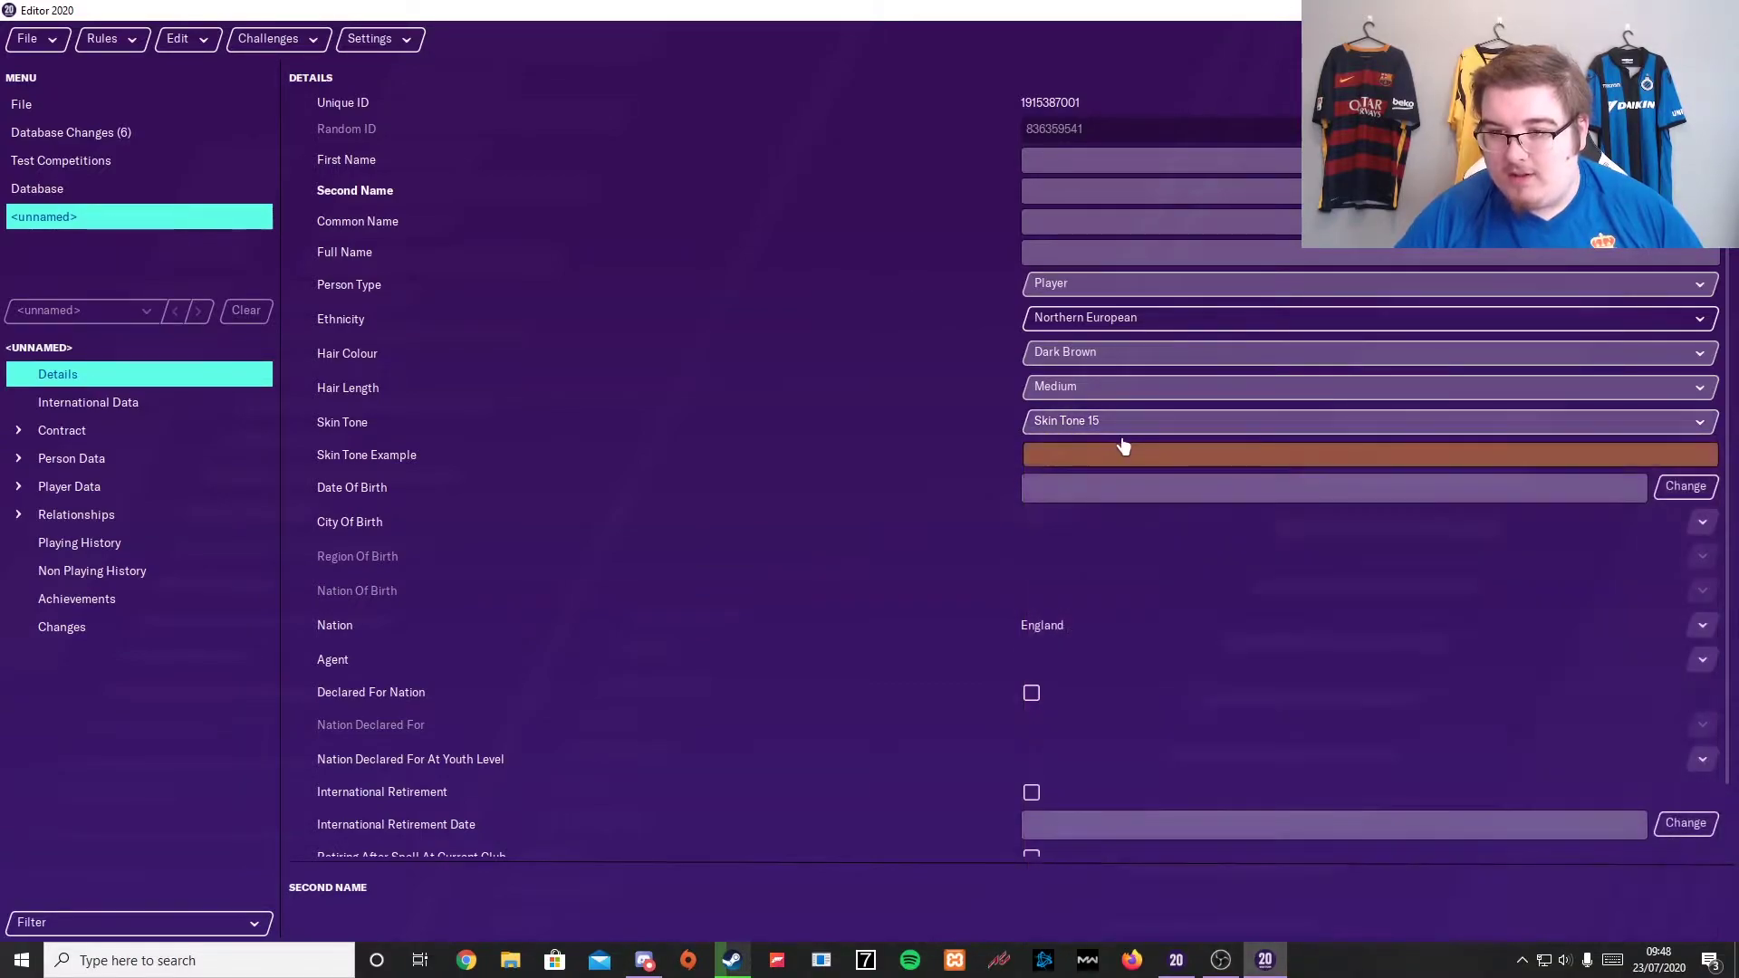
pyautogui.click(1066, 425)
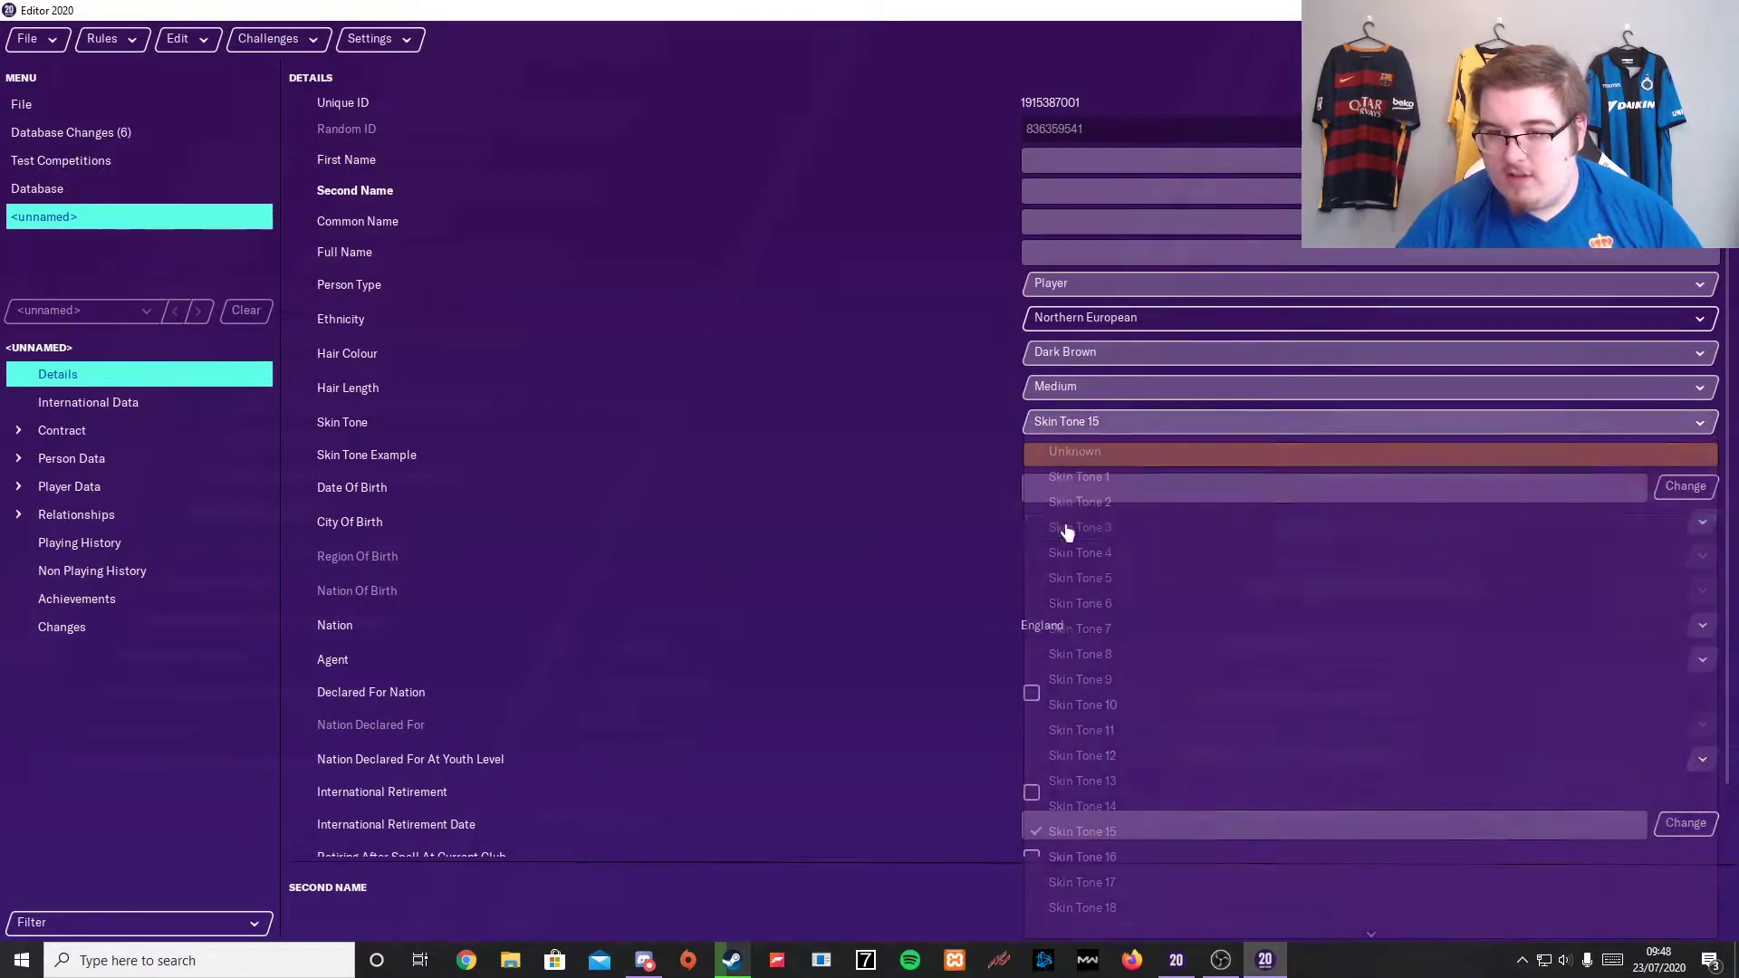
pyautogui.click(1058, 906)
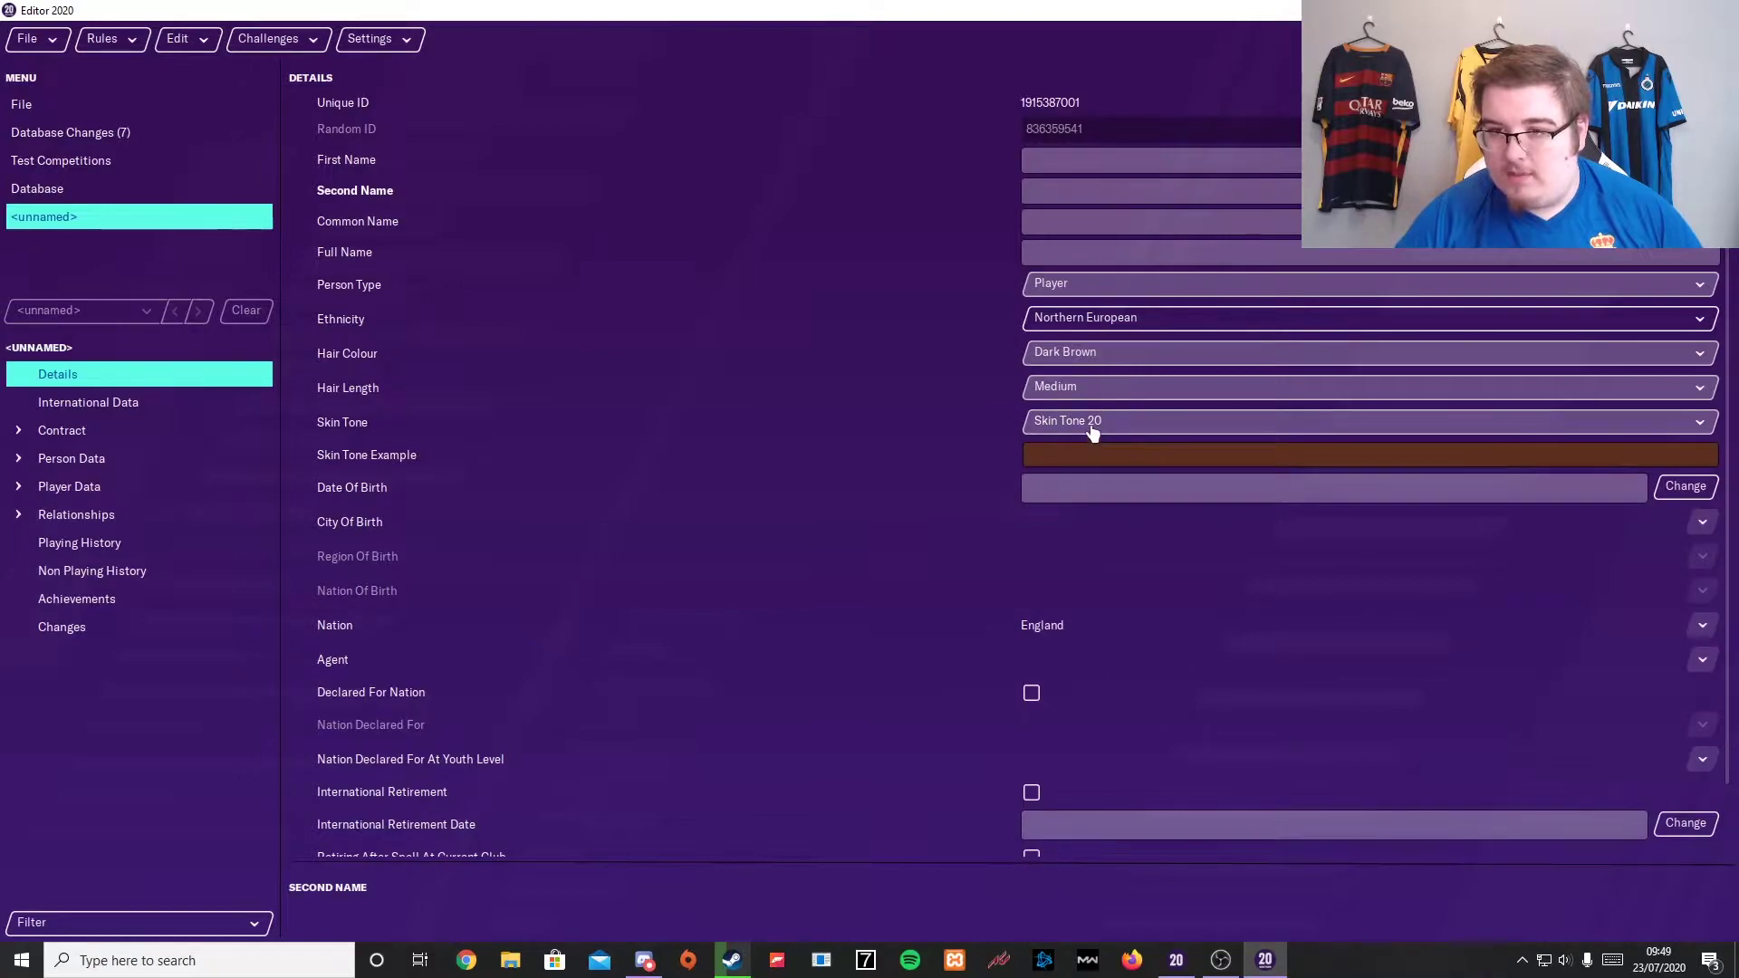
pyautogui.click(1093, 426)
pyautogui.click(1078, 478)
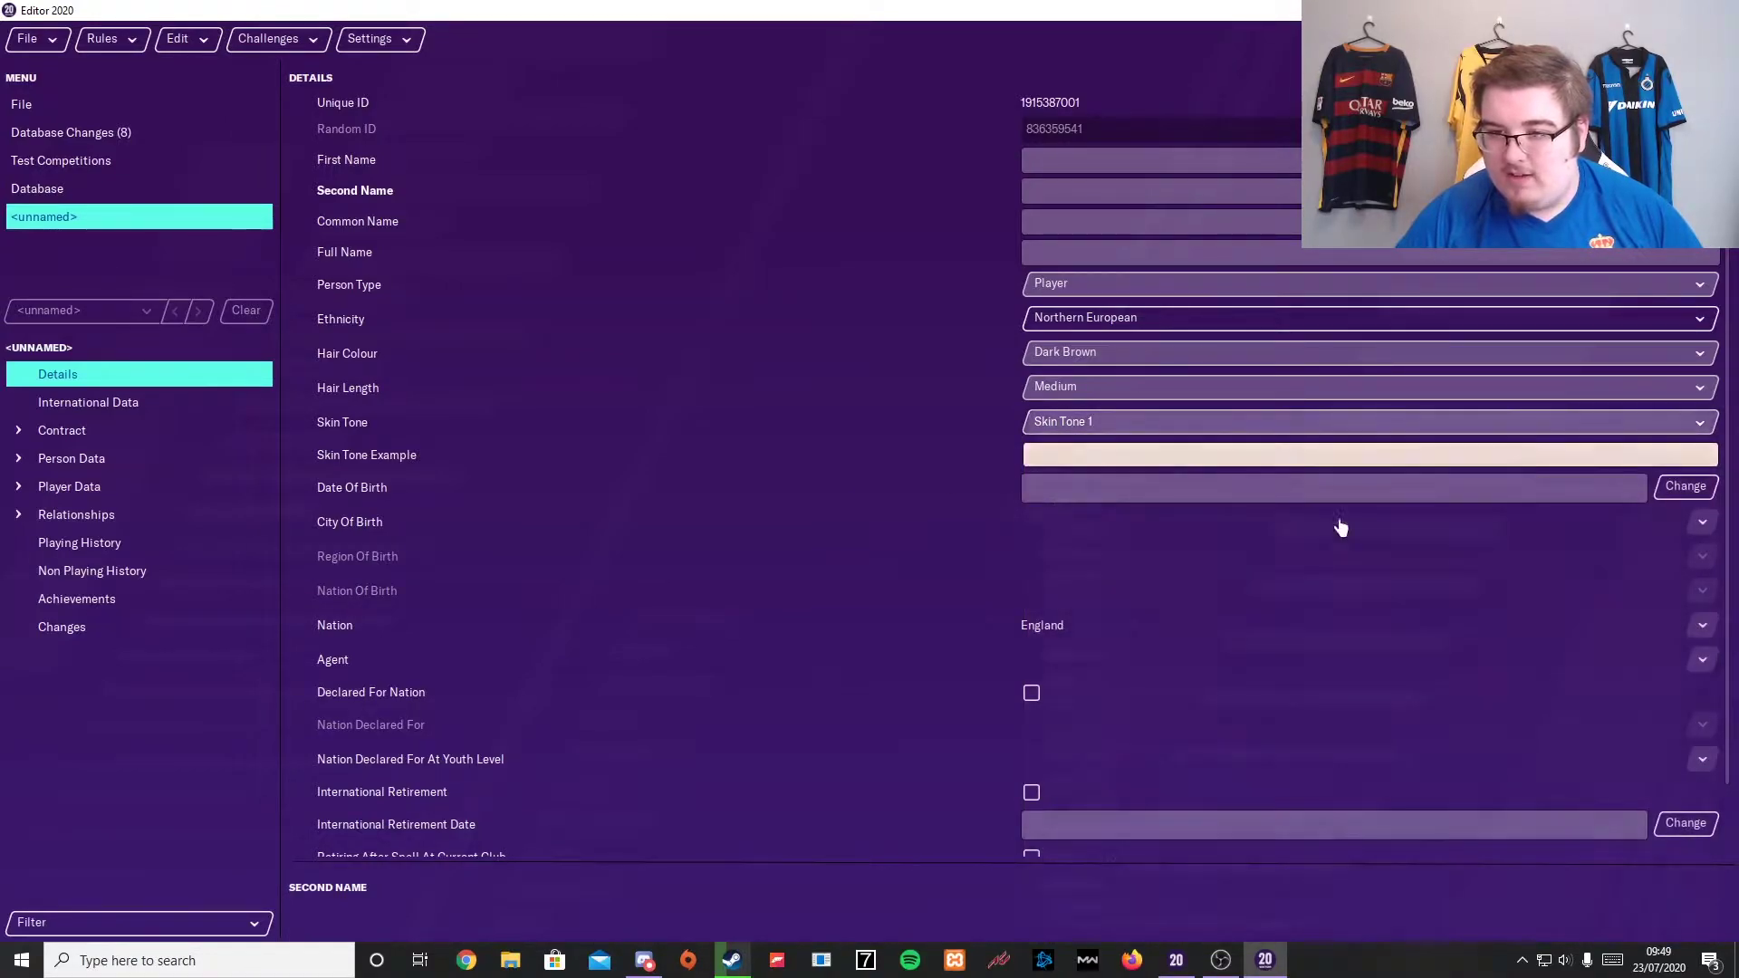
pyautogui.click(1096, 423)
pyautogui.click(1099, 458)
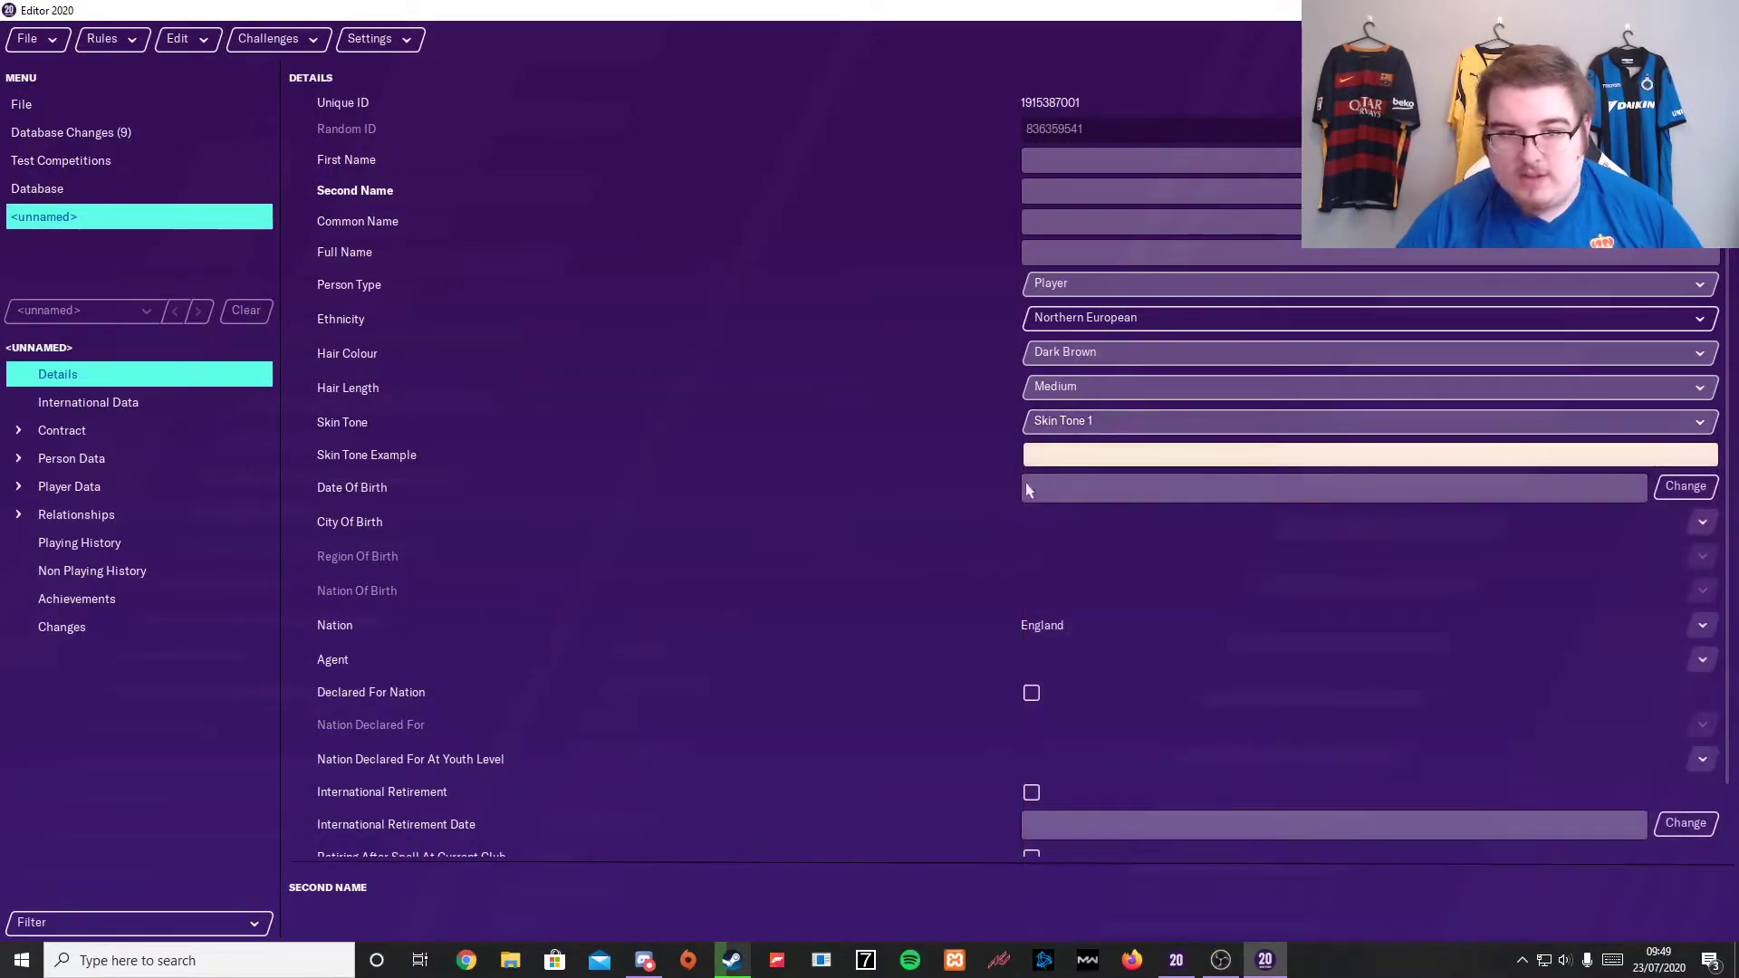
# Enter a date of birth, ending up with 10/7/2019 from the date picker
pyautogui.click(1406, 494)
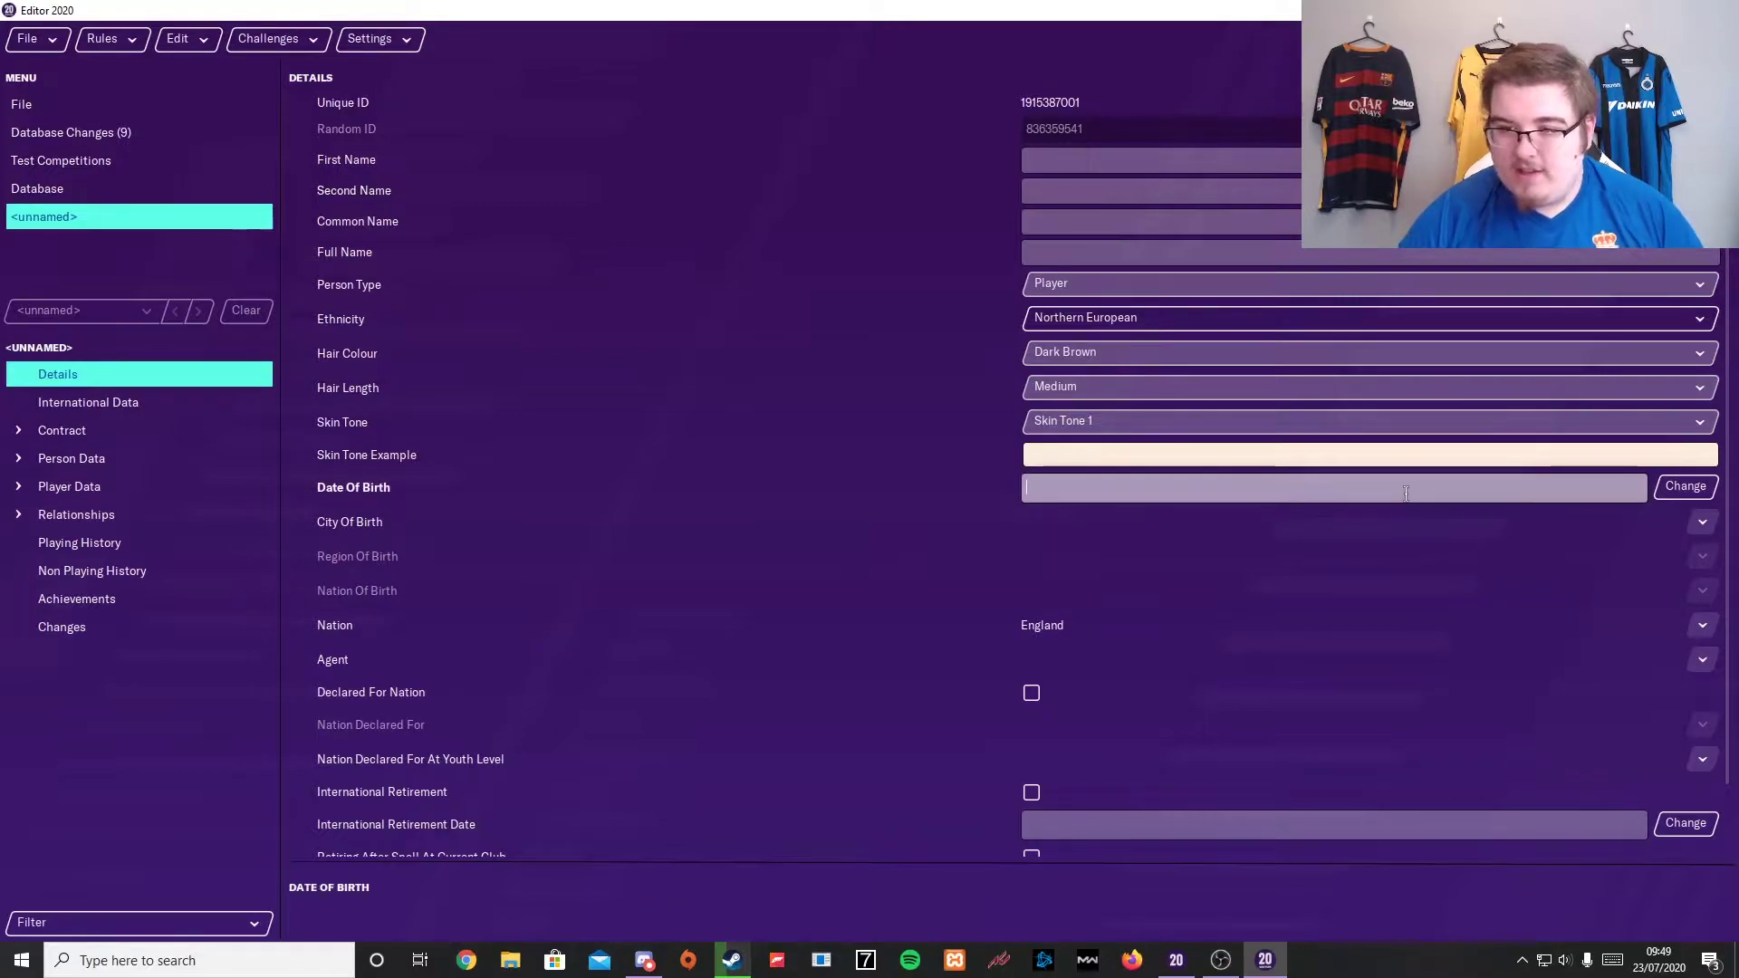
pyautogui.press('Tab')
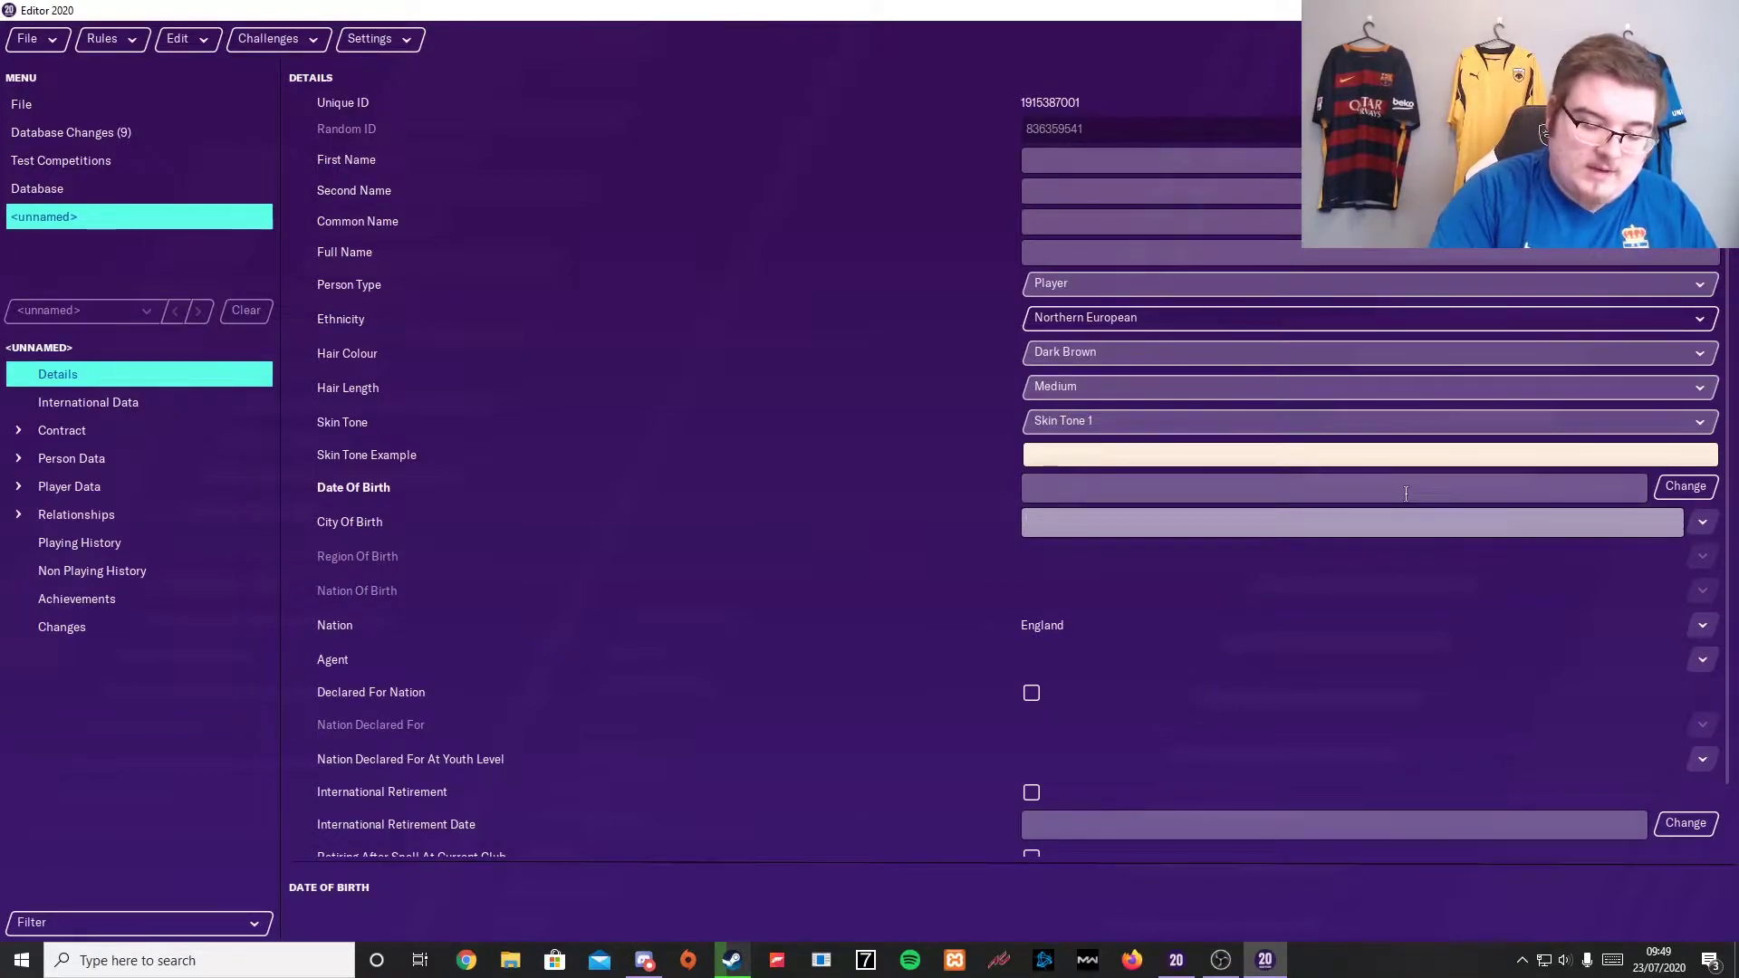
pyautogui.write('06/04')
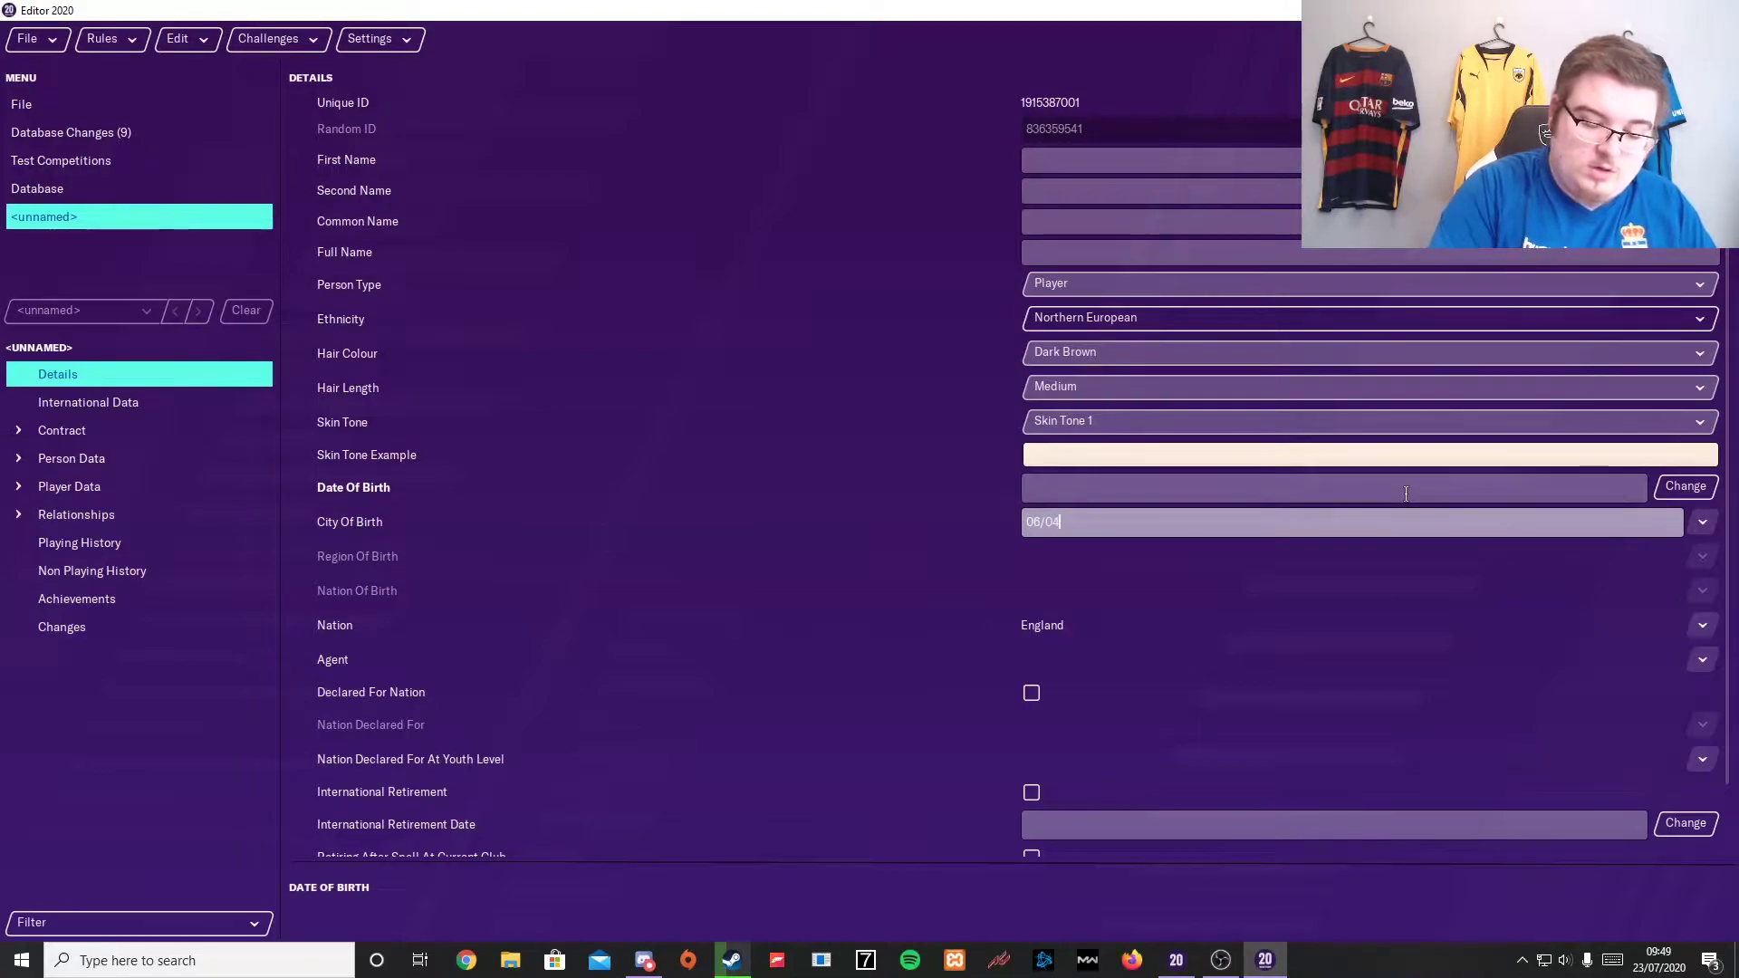
pyautogui.write('/1990')
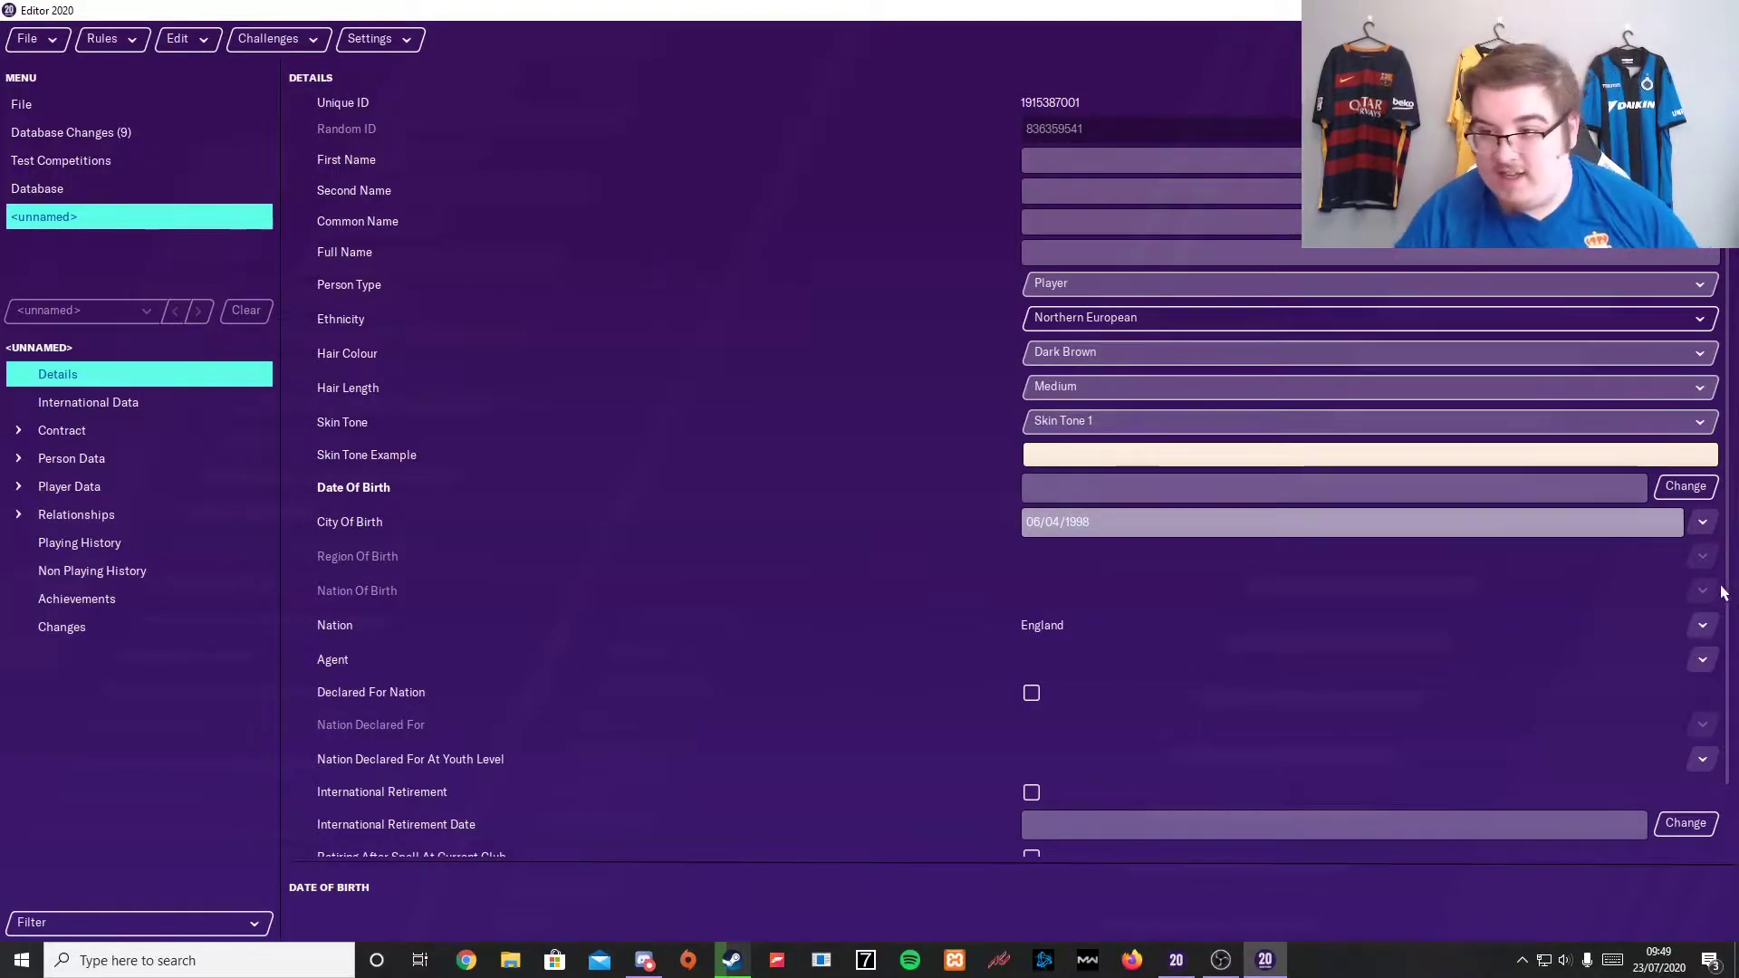
pyautogui.press('Return')
pyautogui.click(1513, 499)
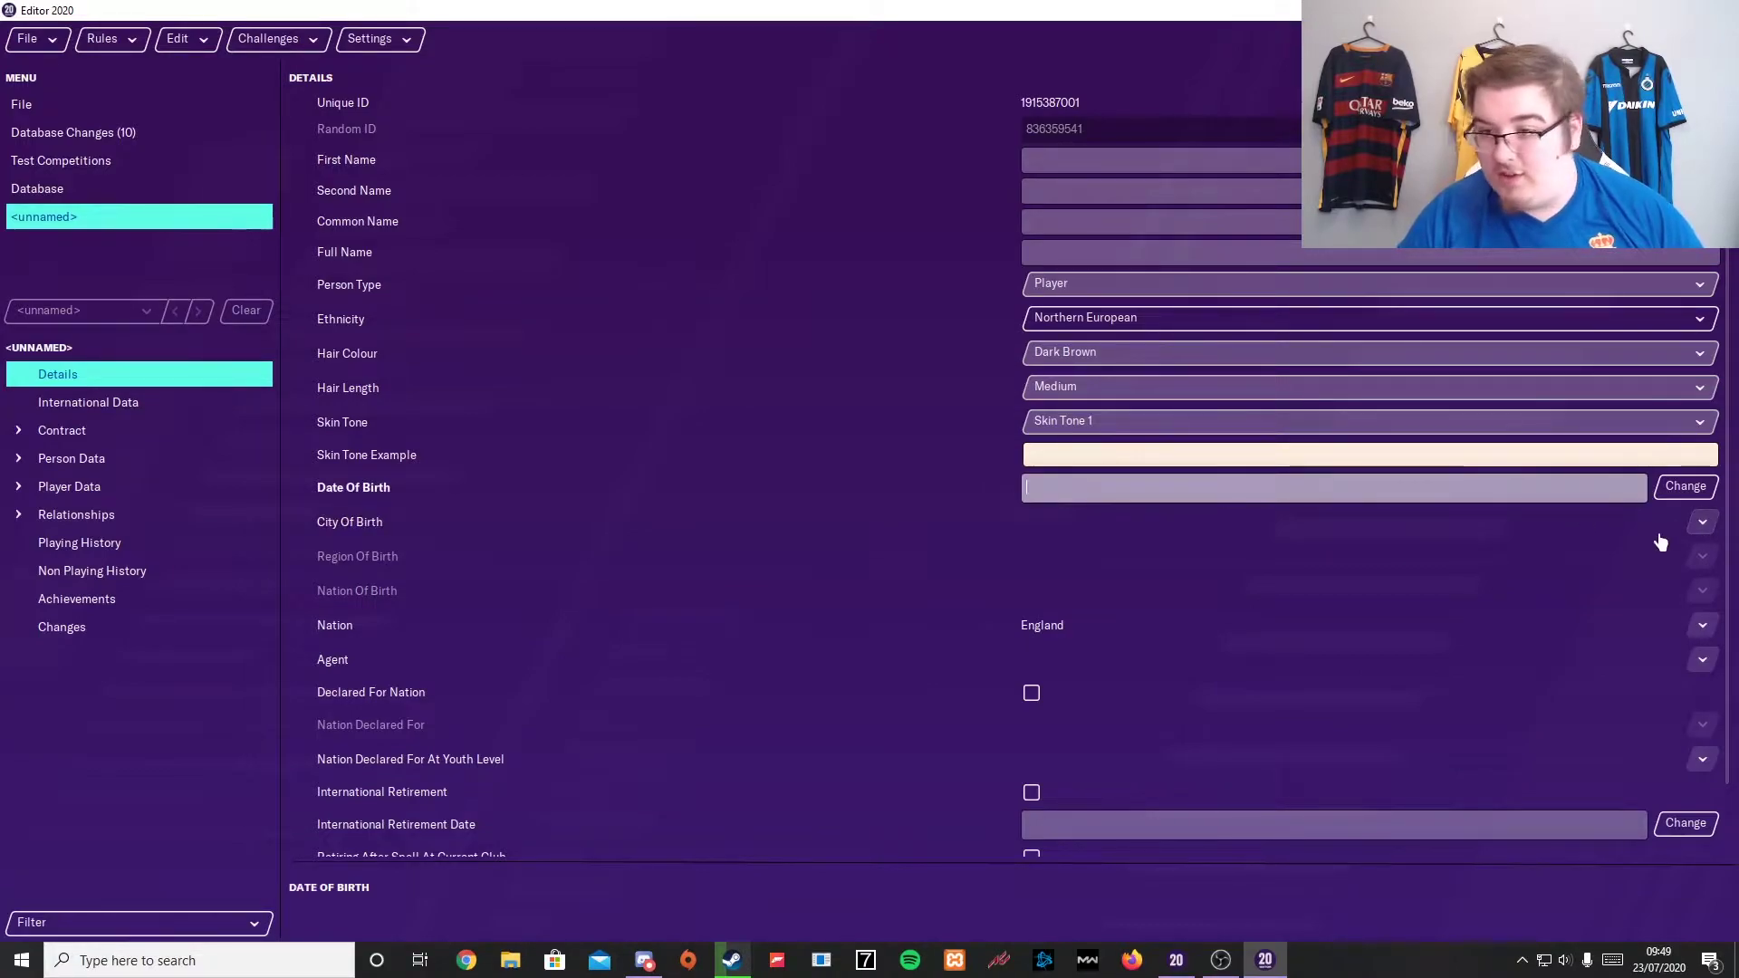
pyautogui.click(1703, 523)
pyautogui.click(1691, 491)
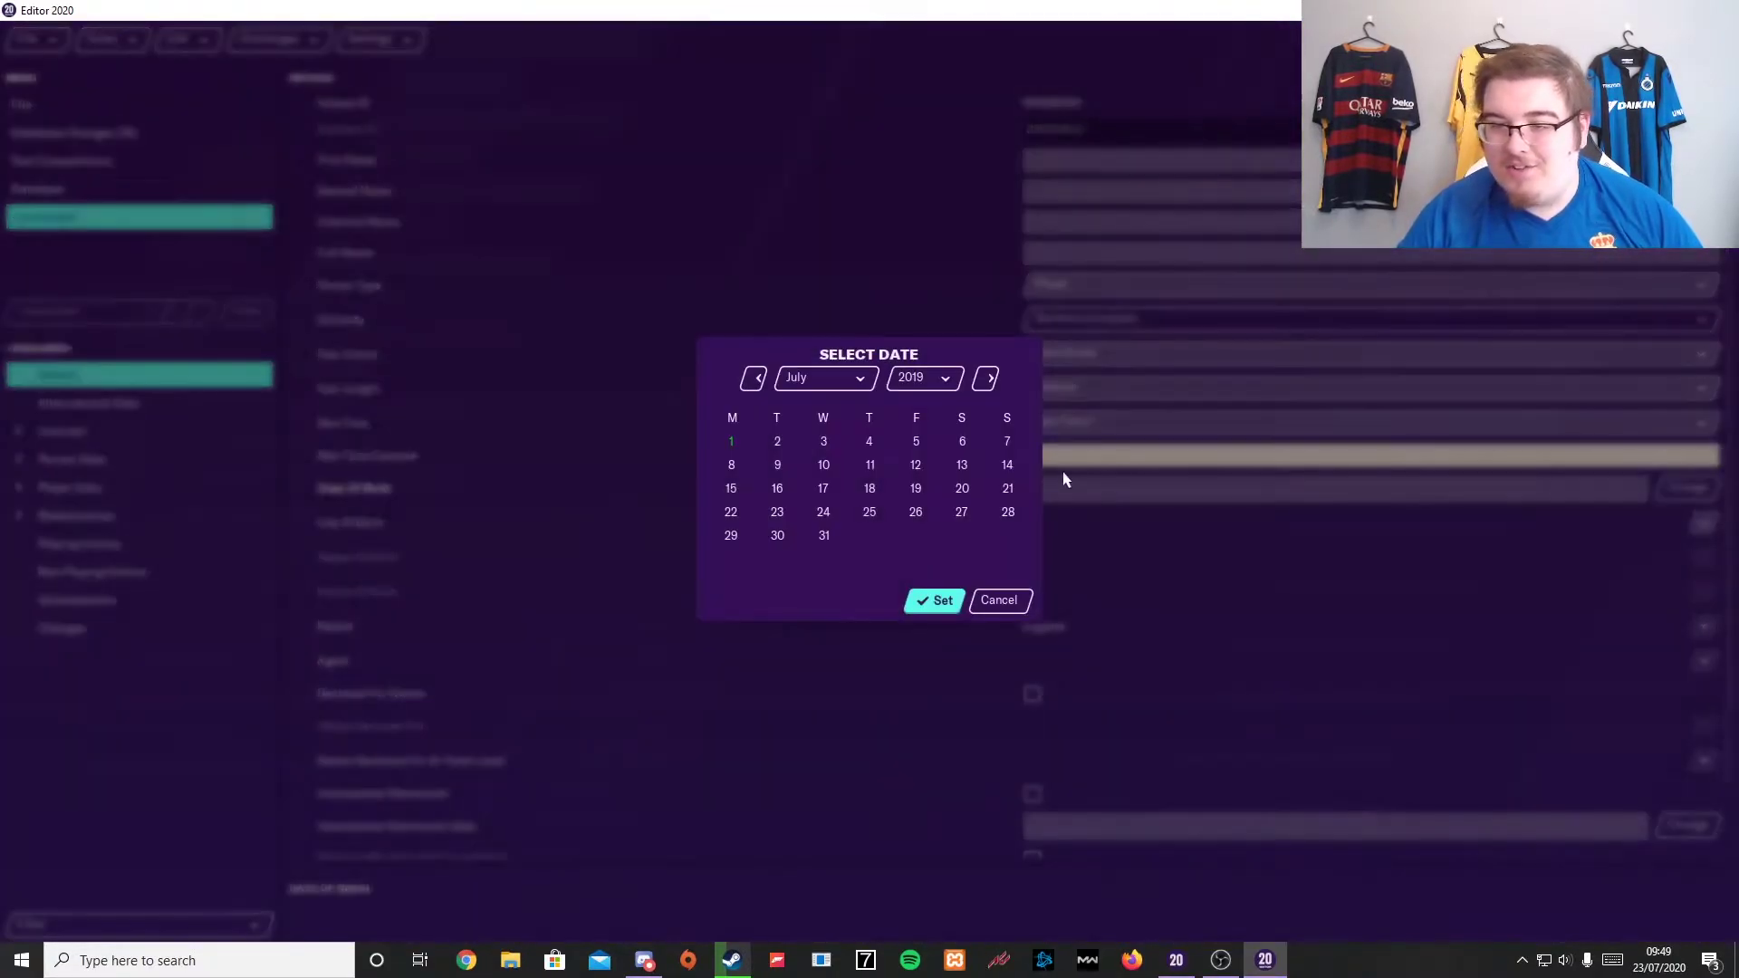
pyautogui.click(823, 464)
pyautogui.click(933, 600)
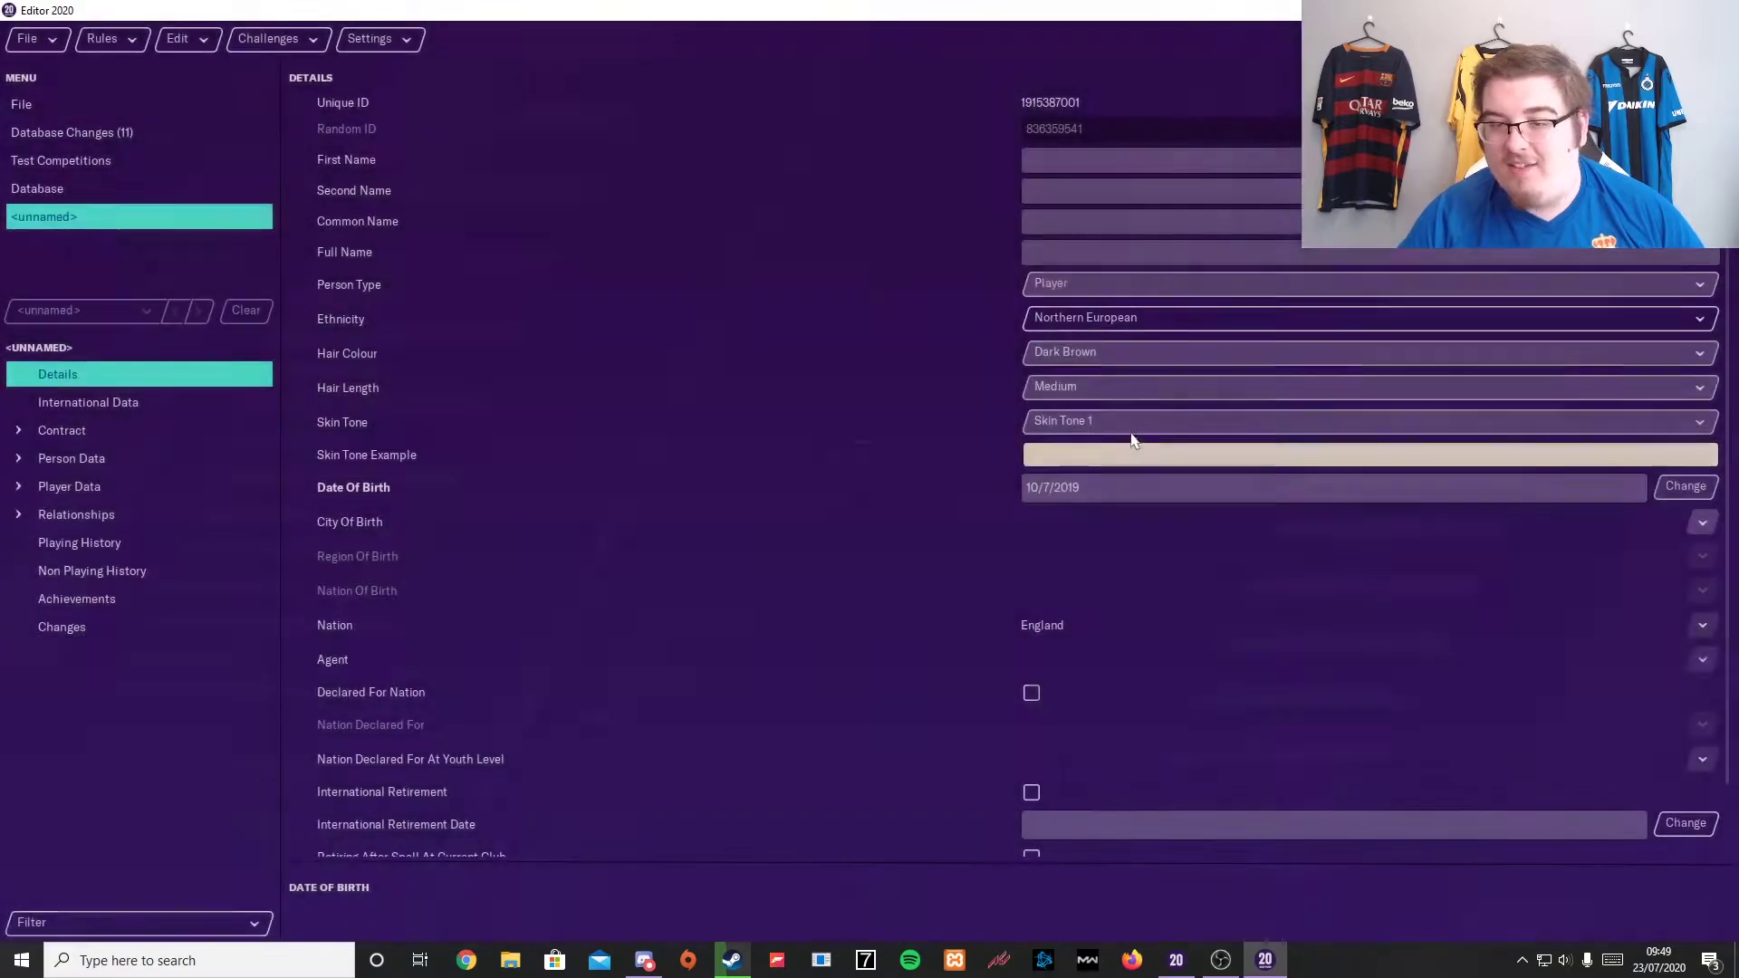
# Set the city of birth to Whitehaven using a name search
pyautogui.click(1704, 523)
pyautogui.click(1696, 551)
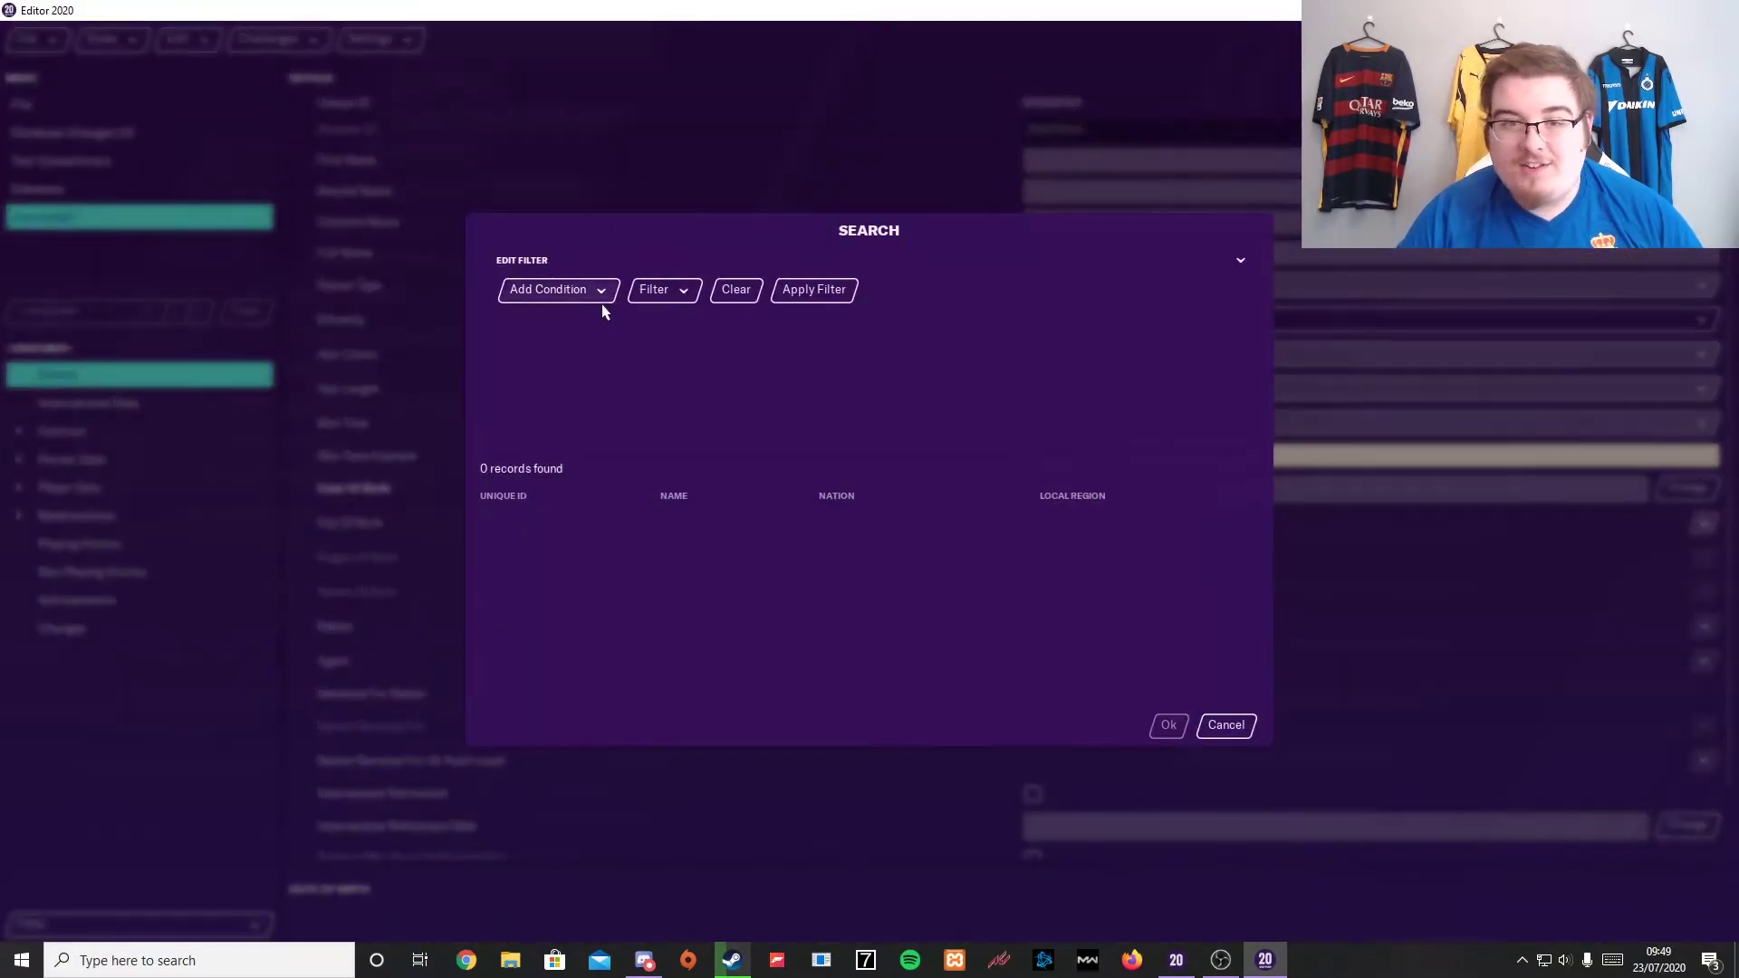
pyautogui.click(602, 291)
pyautogui.click(606, 347)
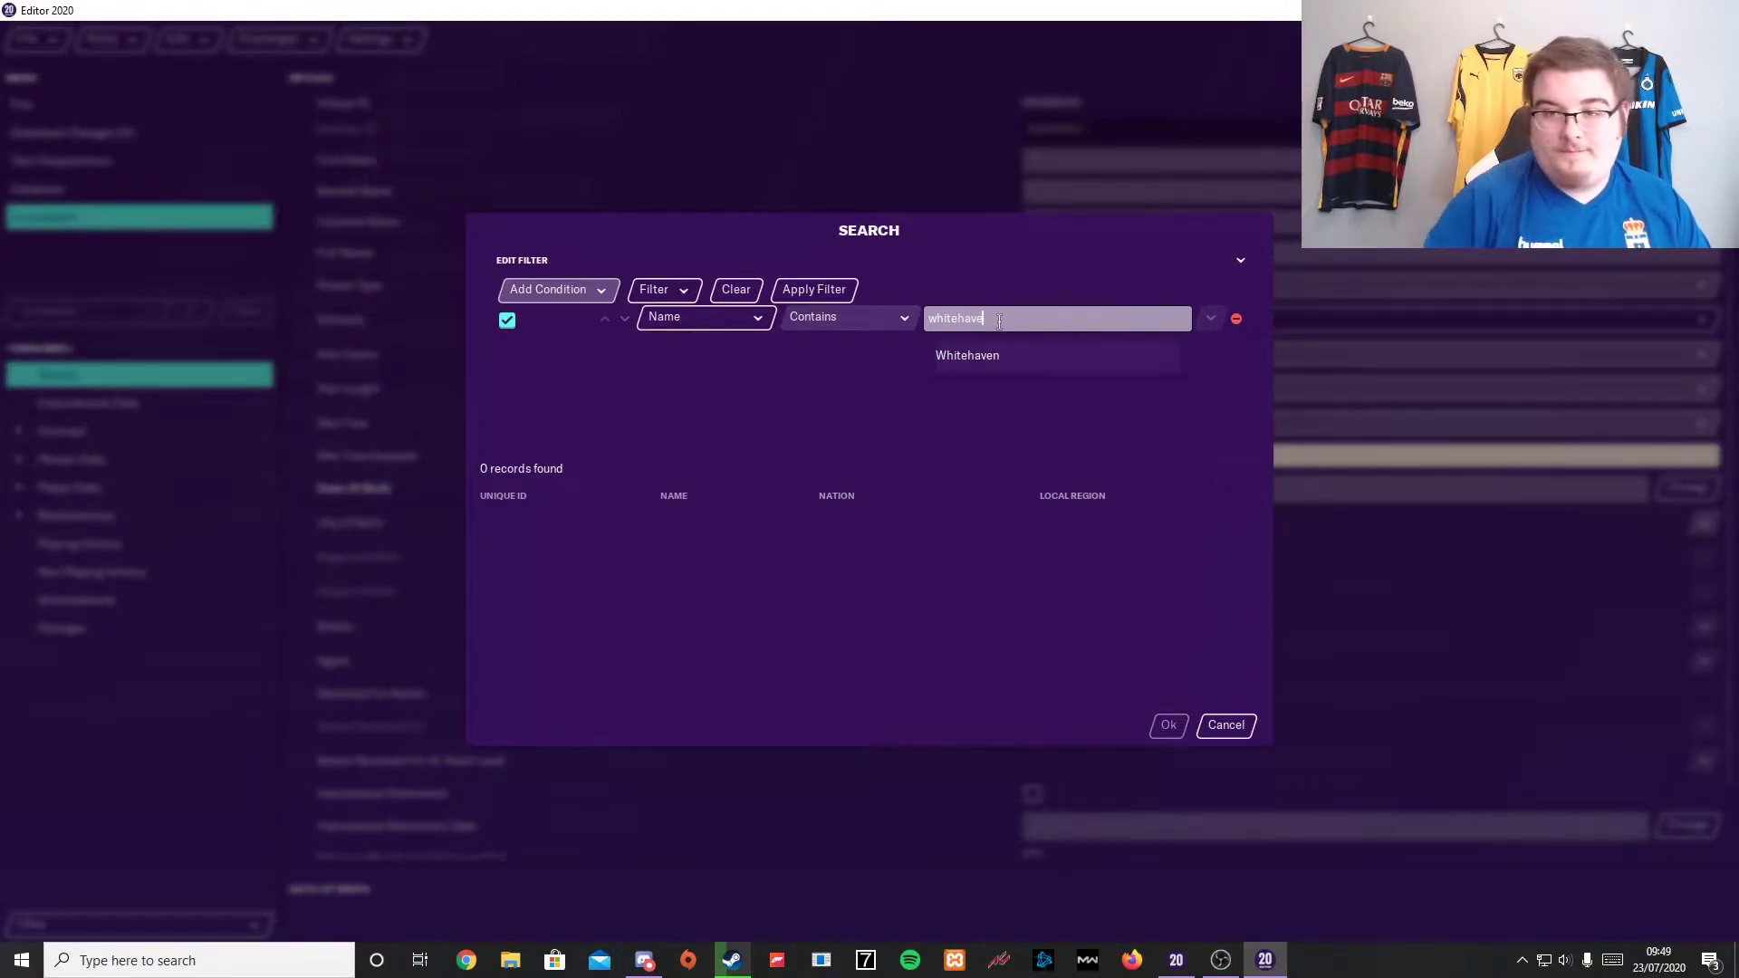
pyautogui.click(967, 355)
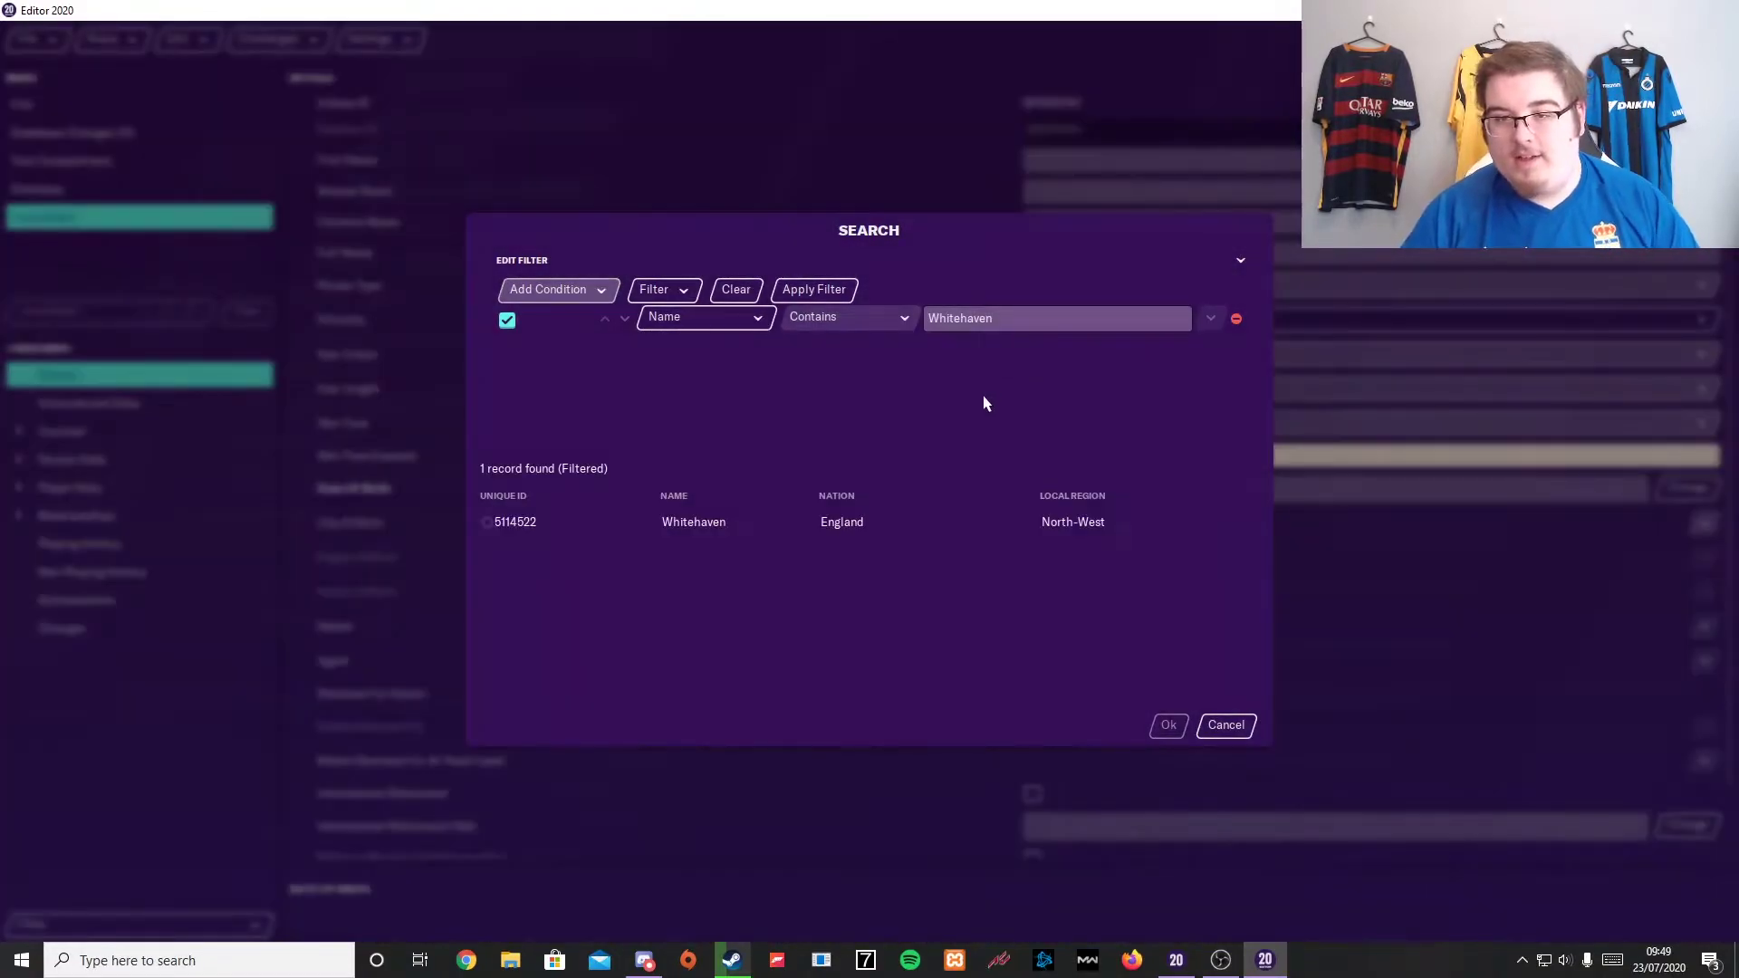
pyautogui.click(775, 523)
pyautogui.click(1168, 725)
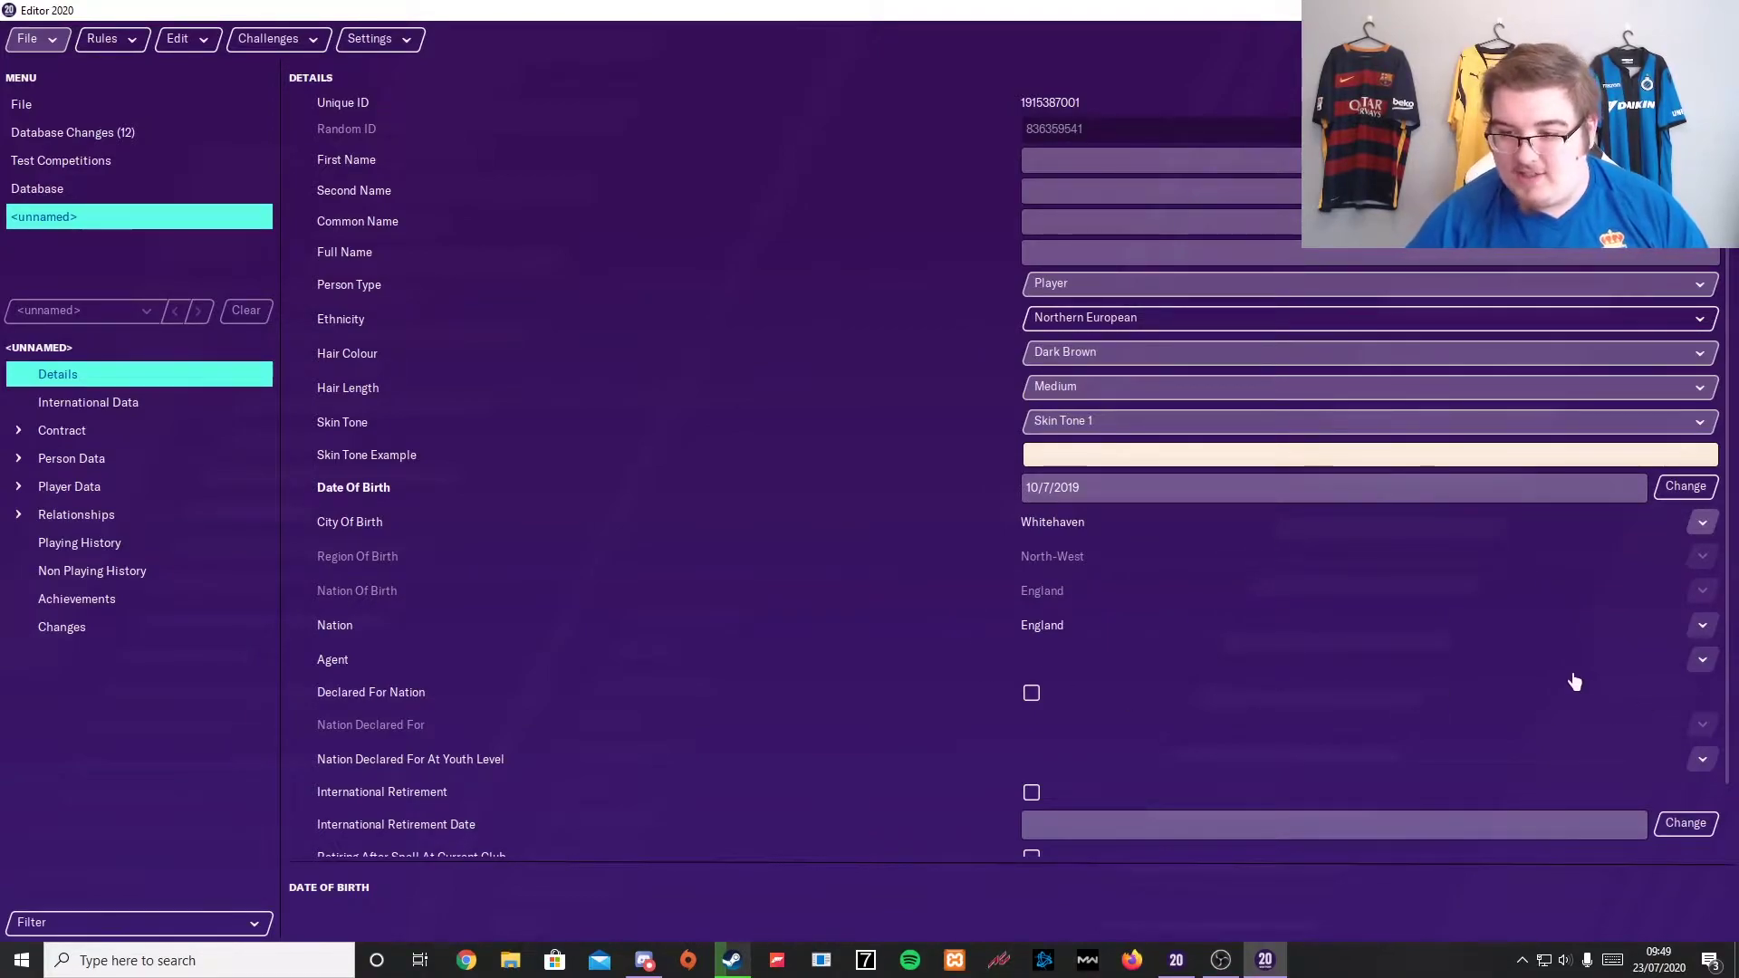
pyautogui.scroll(-1, 995, 629)
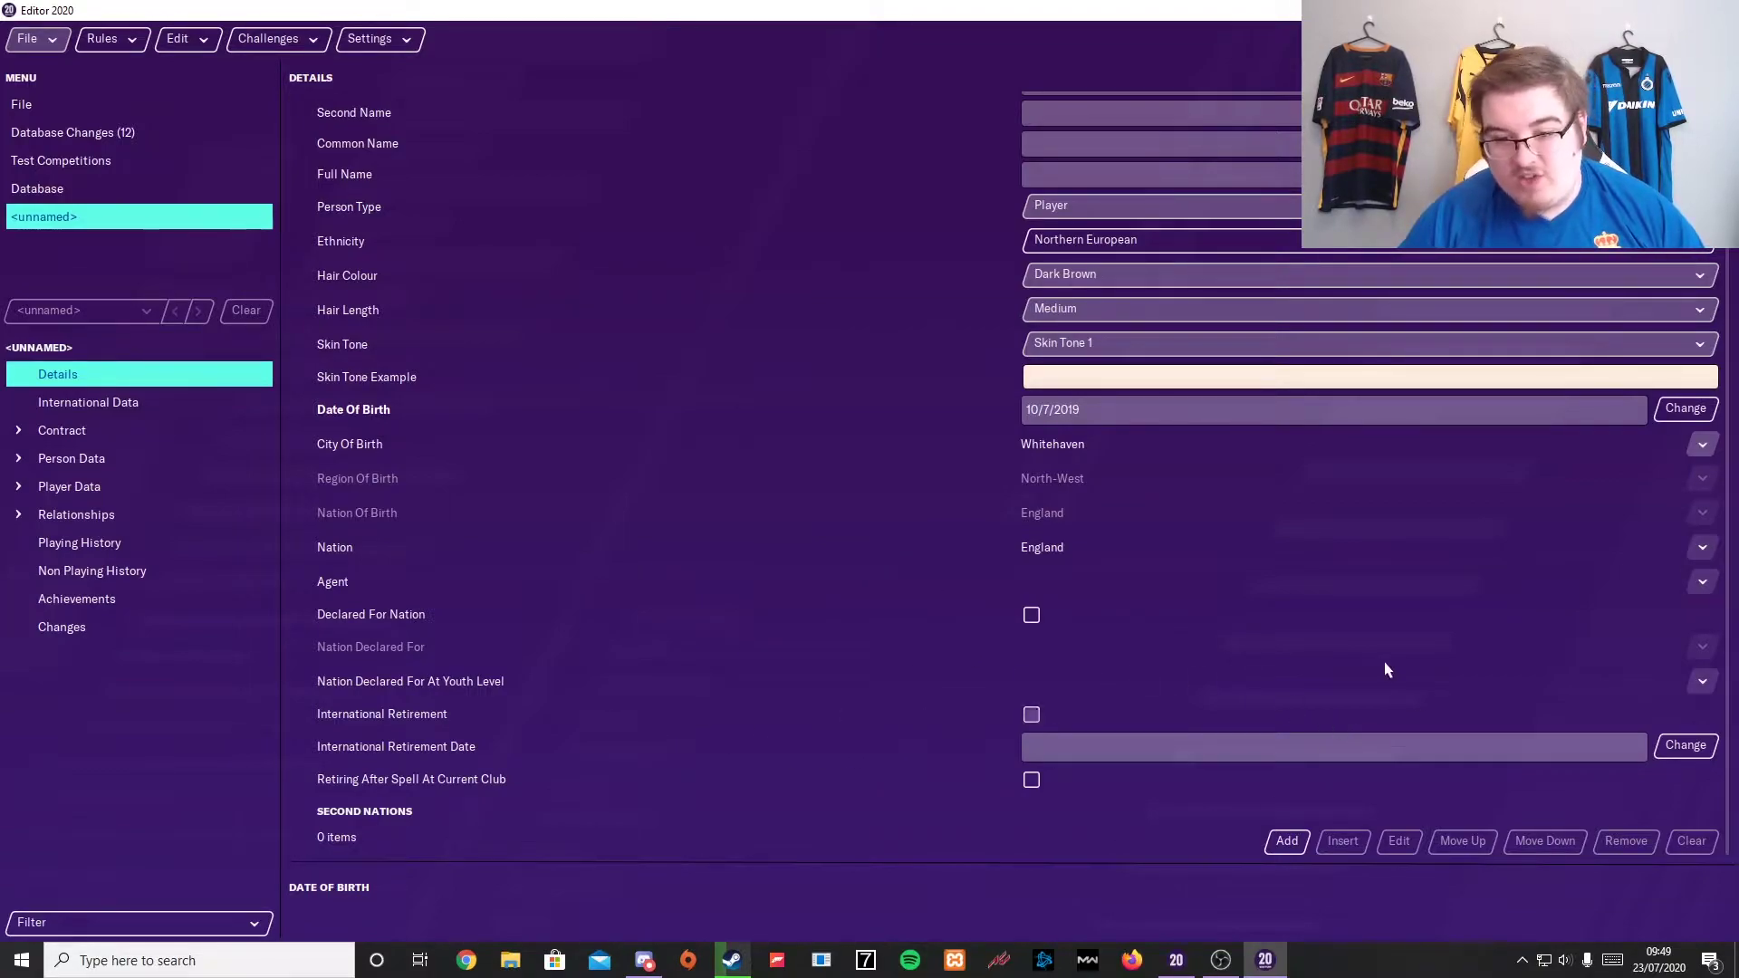
# Set the club contract's club to the Premier League Newcastle United
pyautogui.click(122, 406)
pyautogui.click(98, 433)
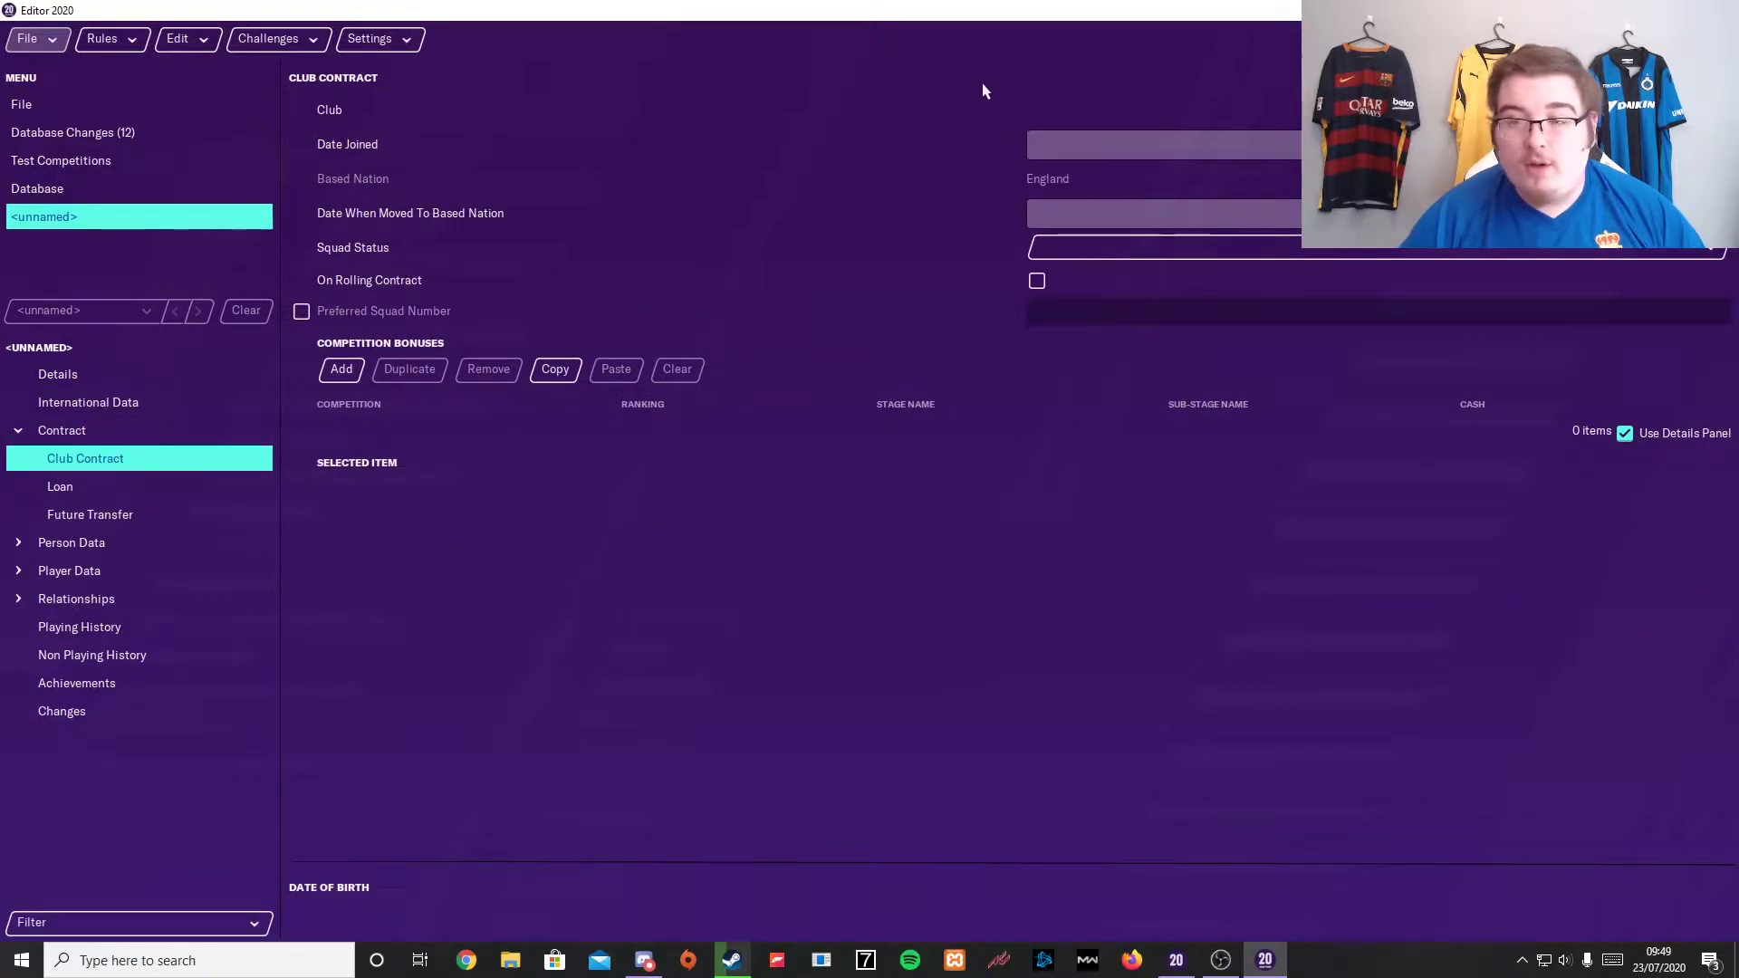
pyautogui.click(1132, 109)
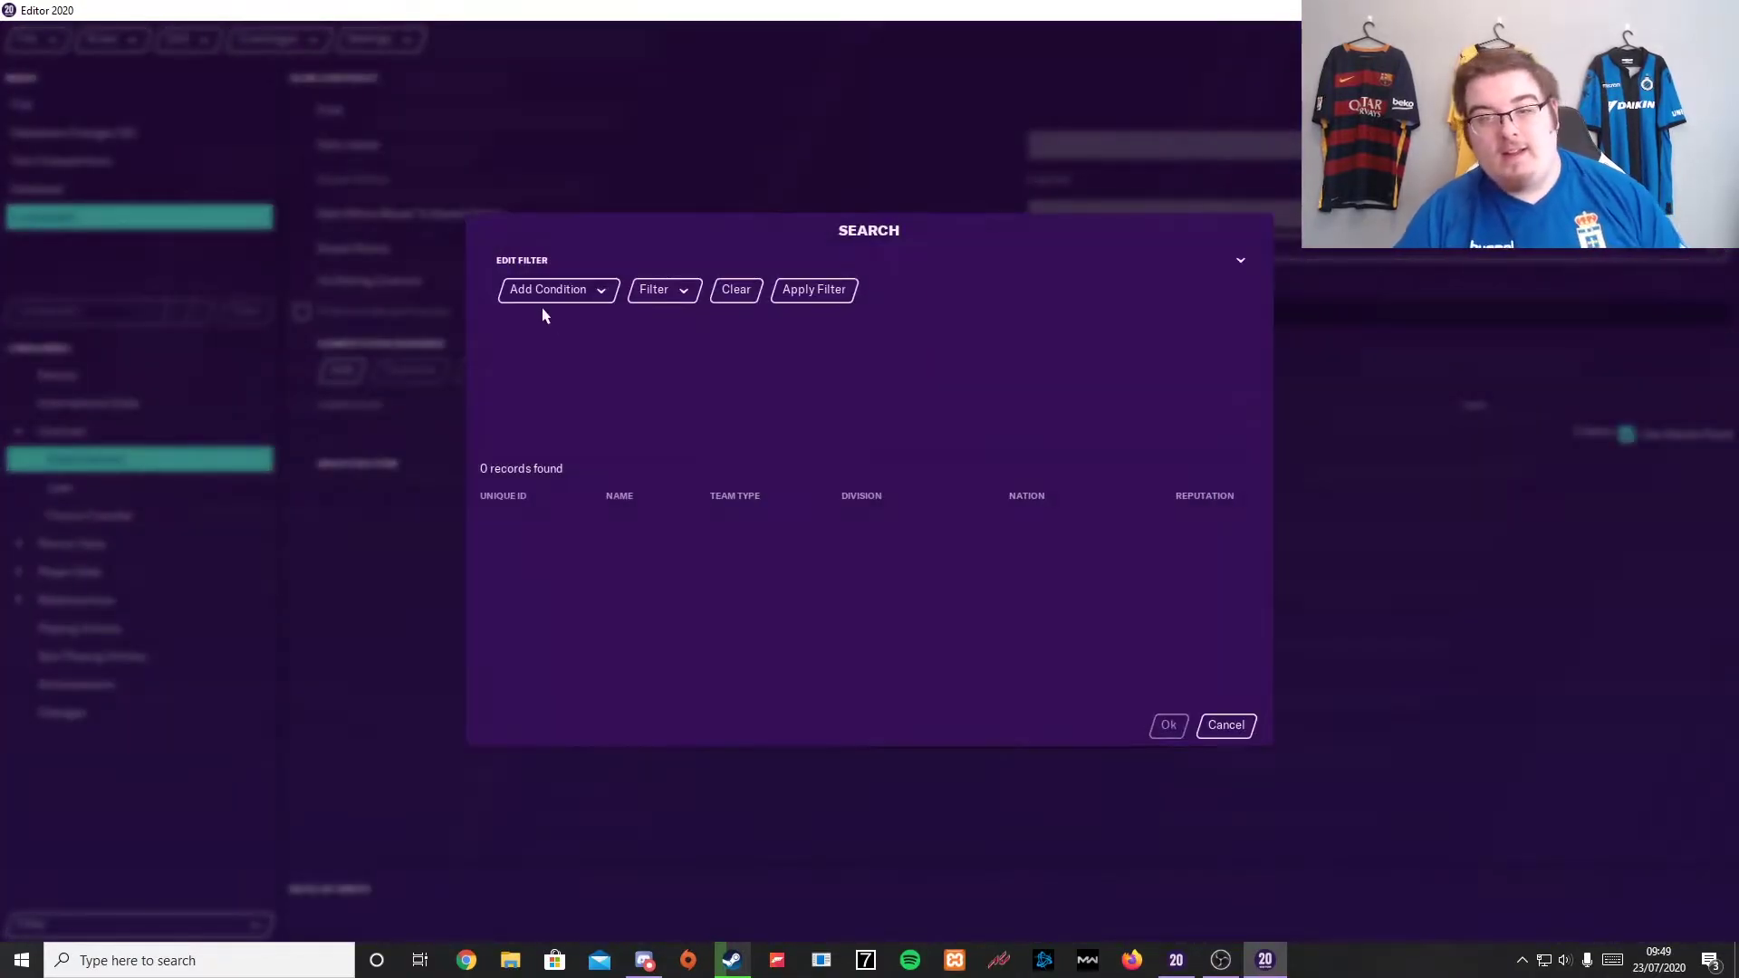
pyautogui.click(548, 291)
pyautogui.click(557, 346)
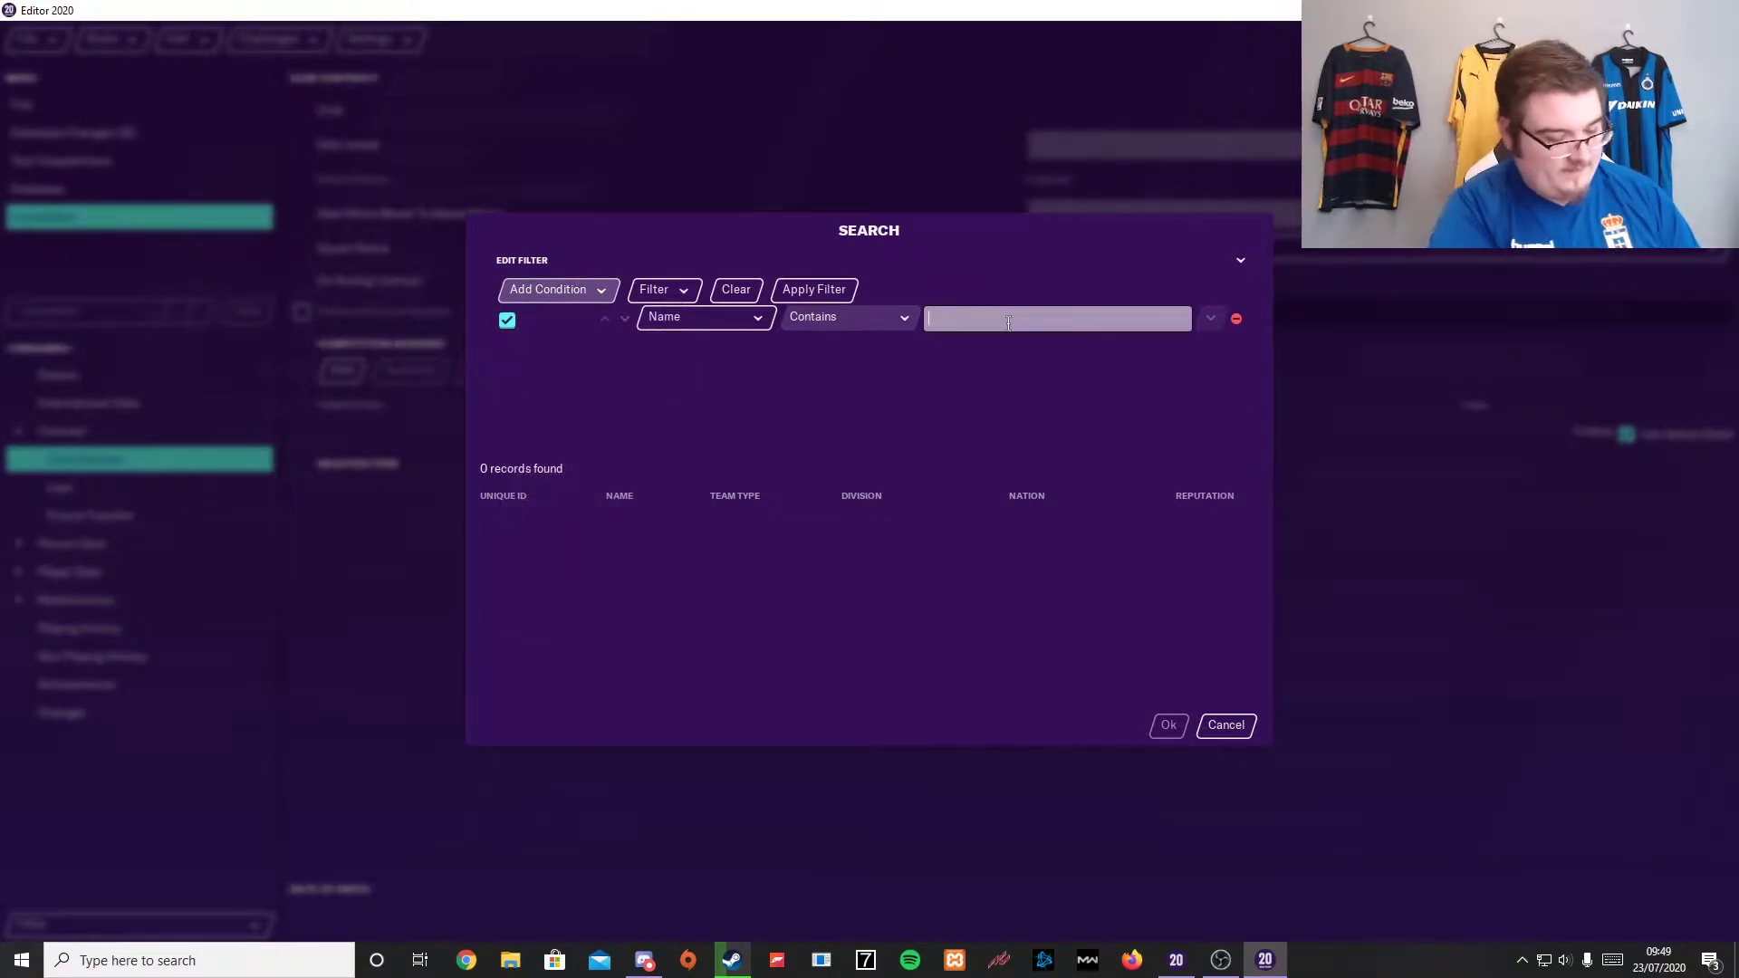
pyautogui.write('newcastle')
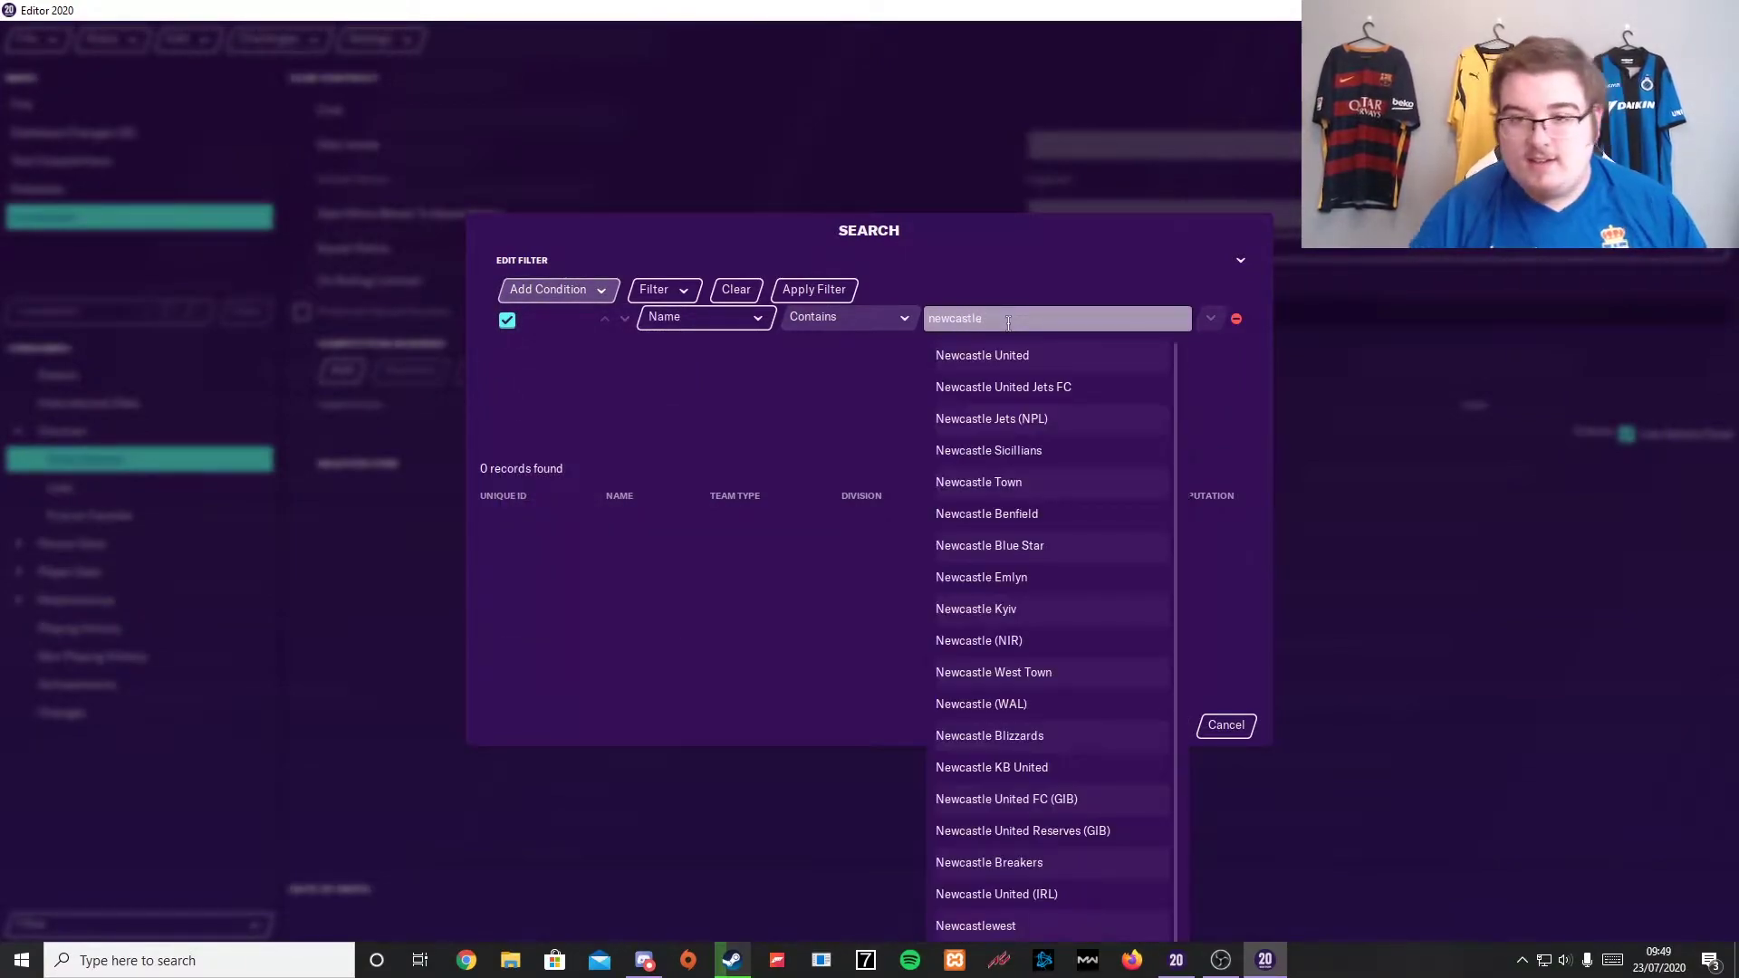
pyautogui.click(996, 353)
pyautogui.click(814, 532)
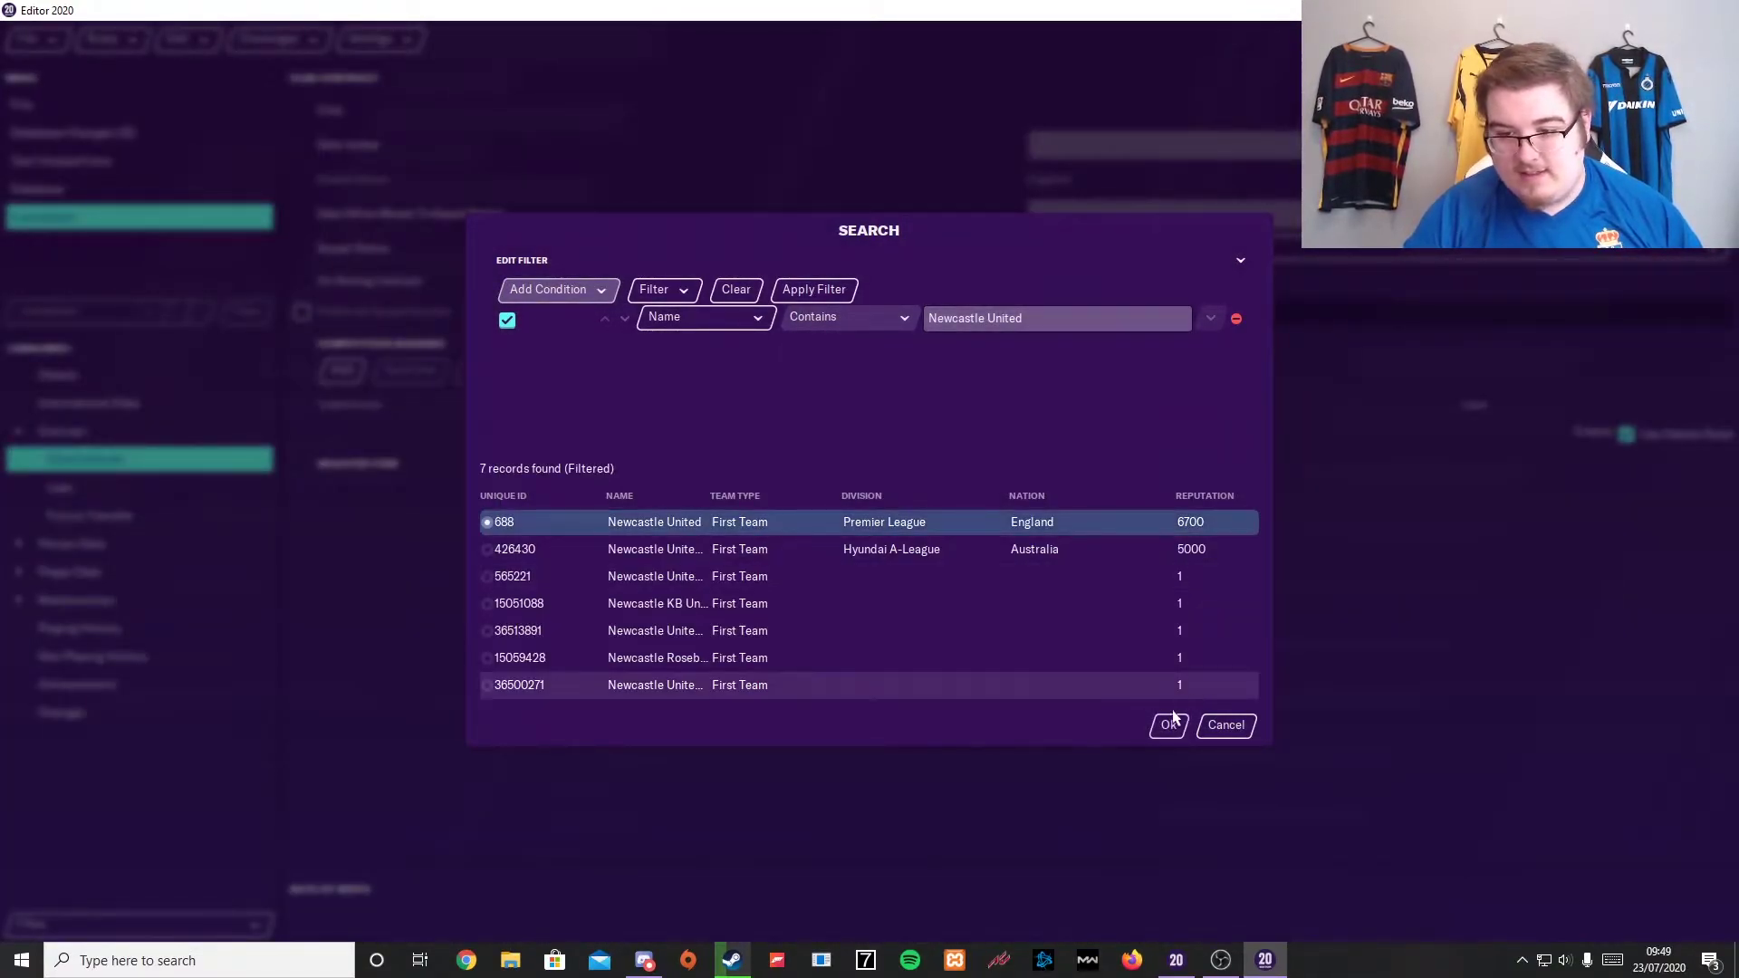
pyautogui.click(1169, 724)
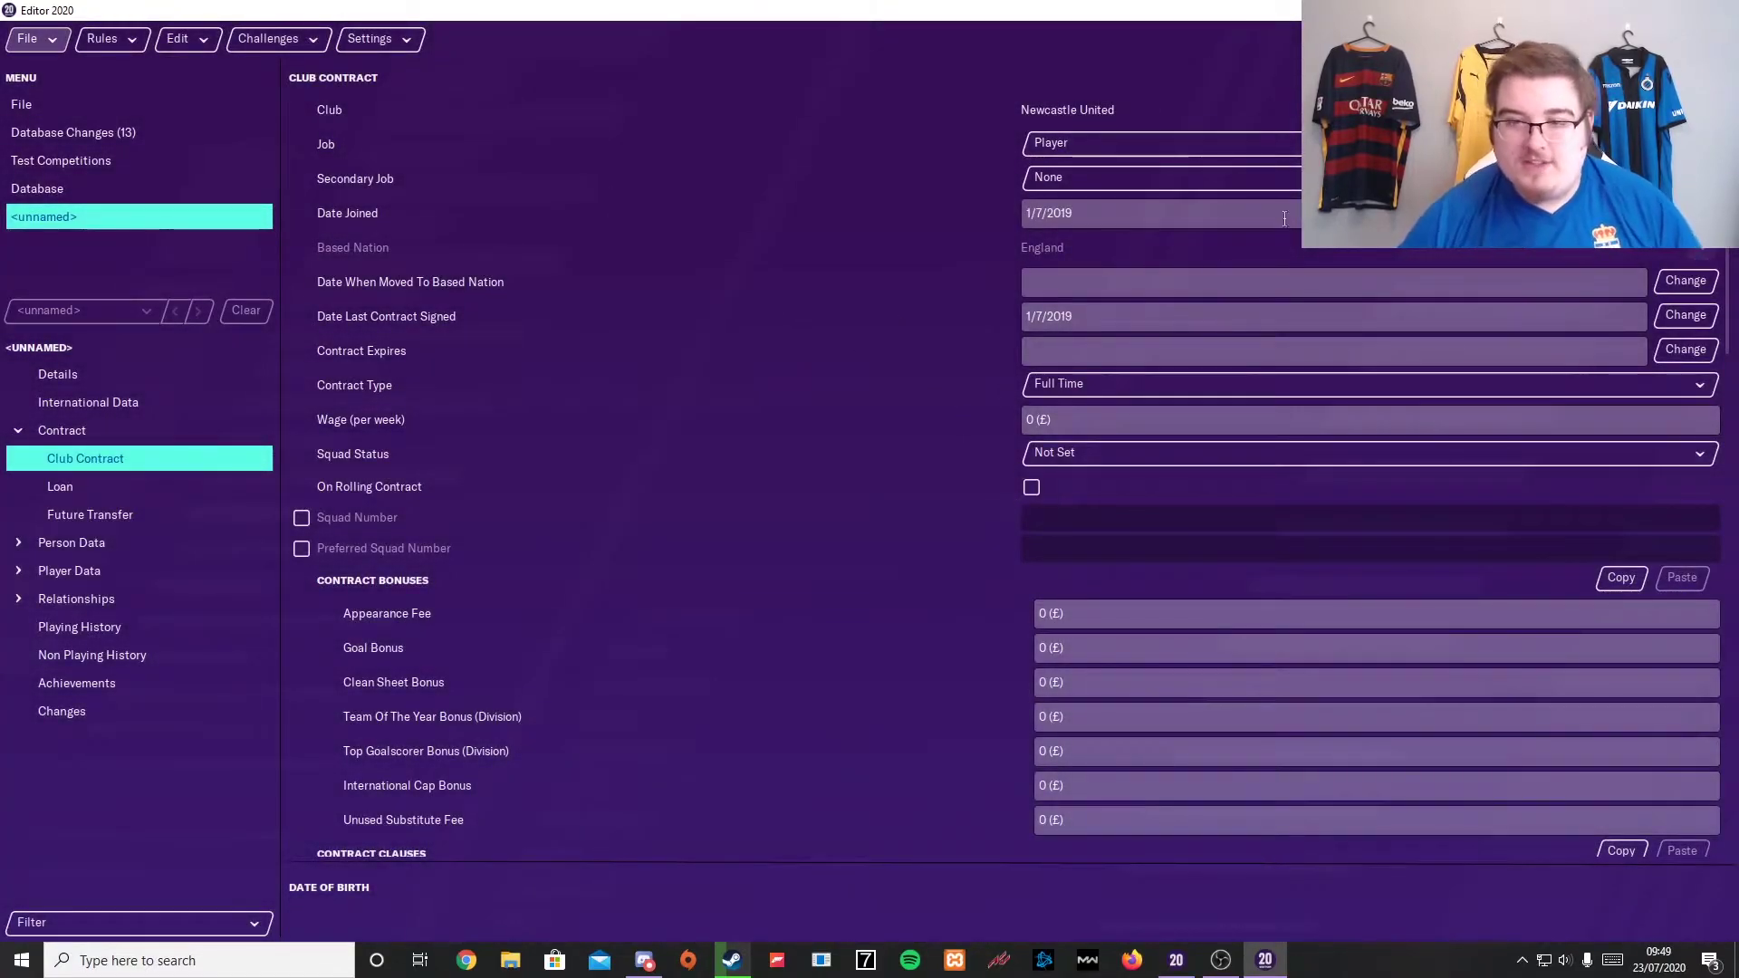
# Set the weekly wage to 5000 and contract expiry to 30/06/2024
pyautogui.click(1030, 423)
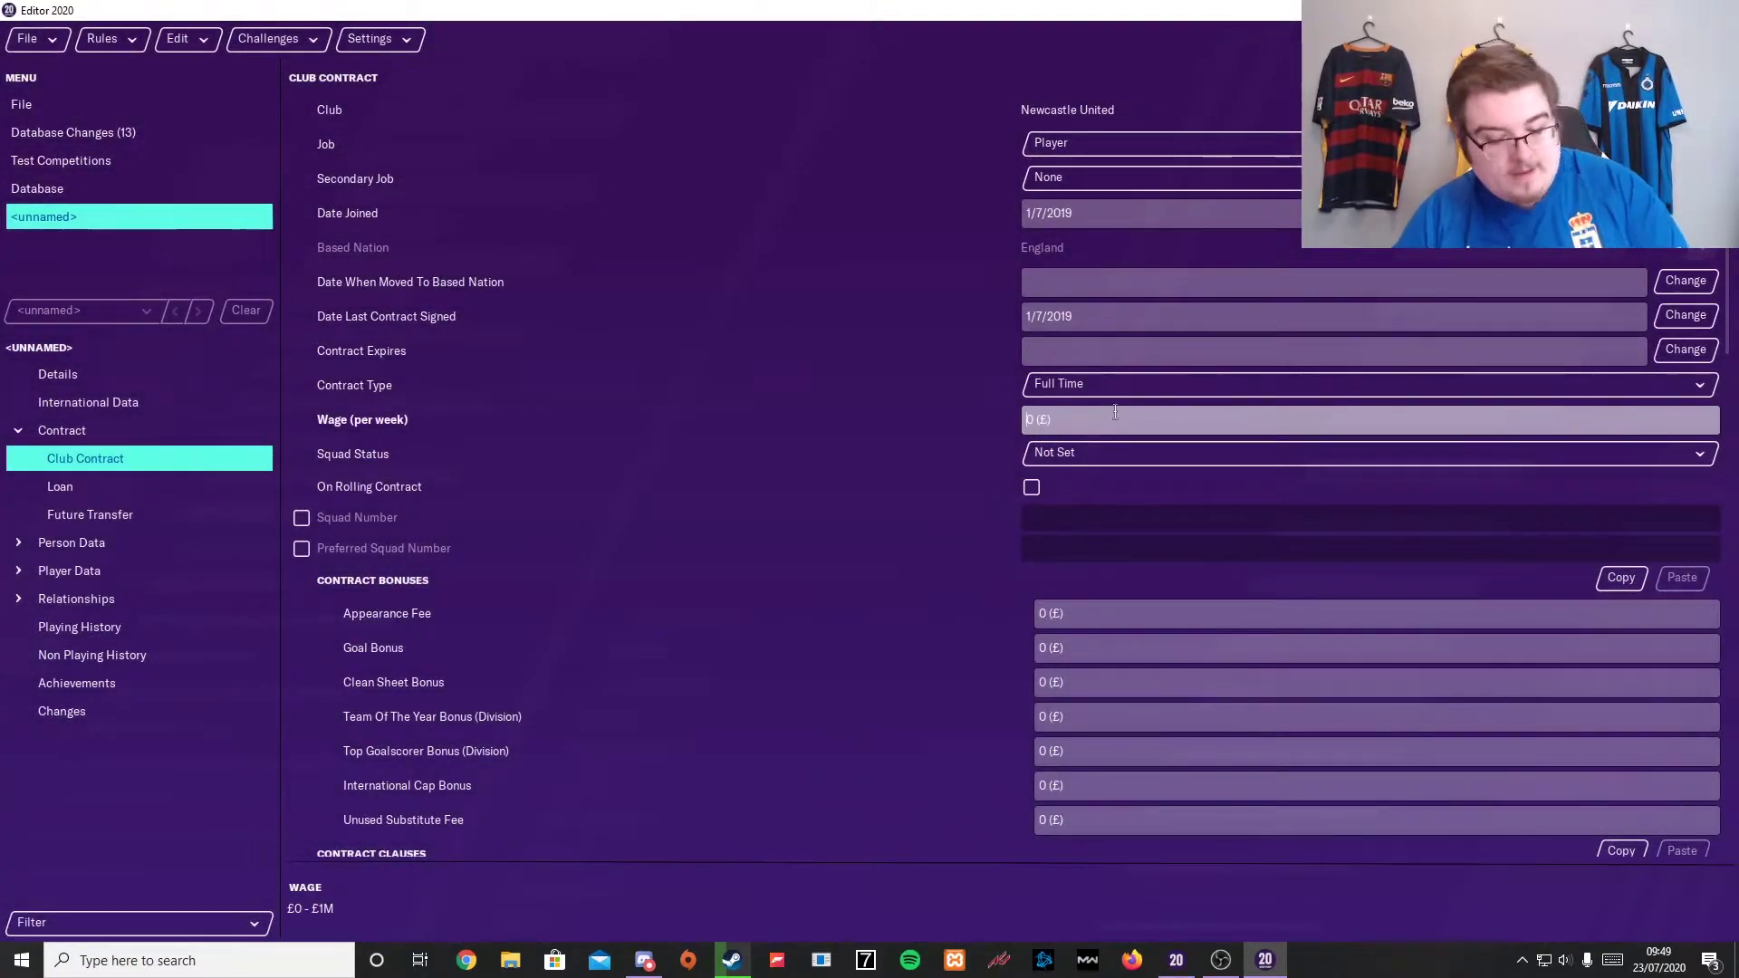
pyautogui.write('5000')
pyautogui.press('Return')
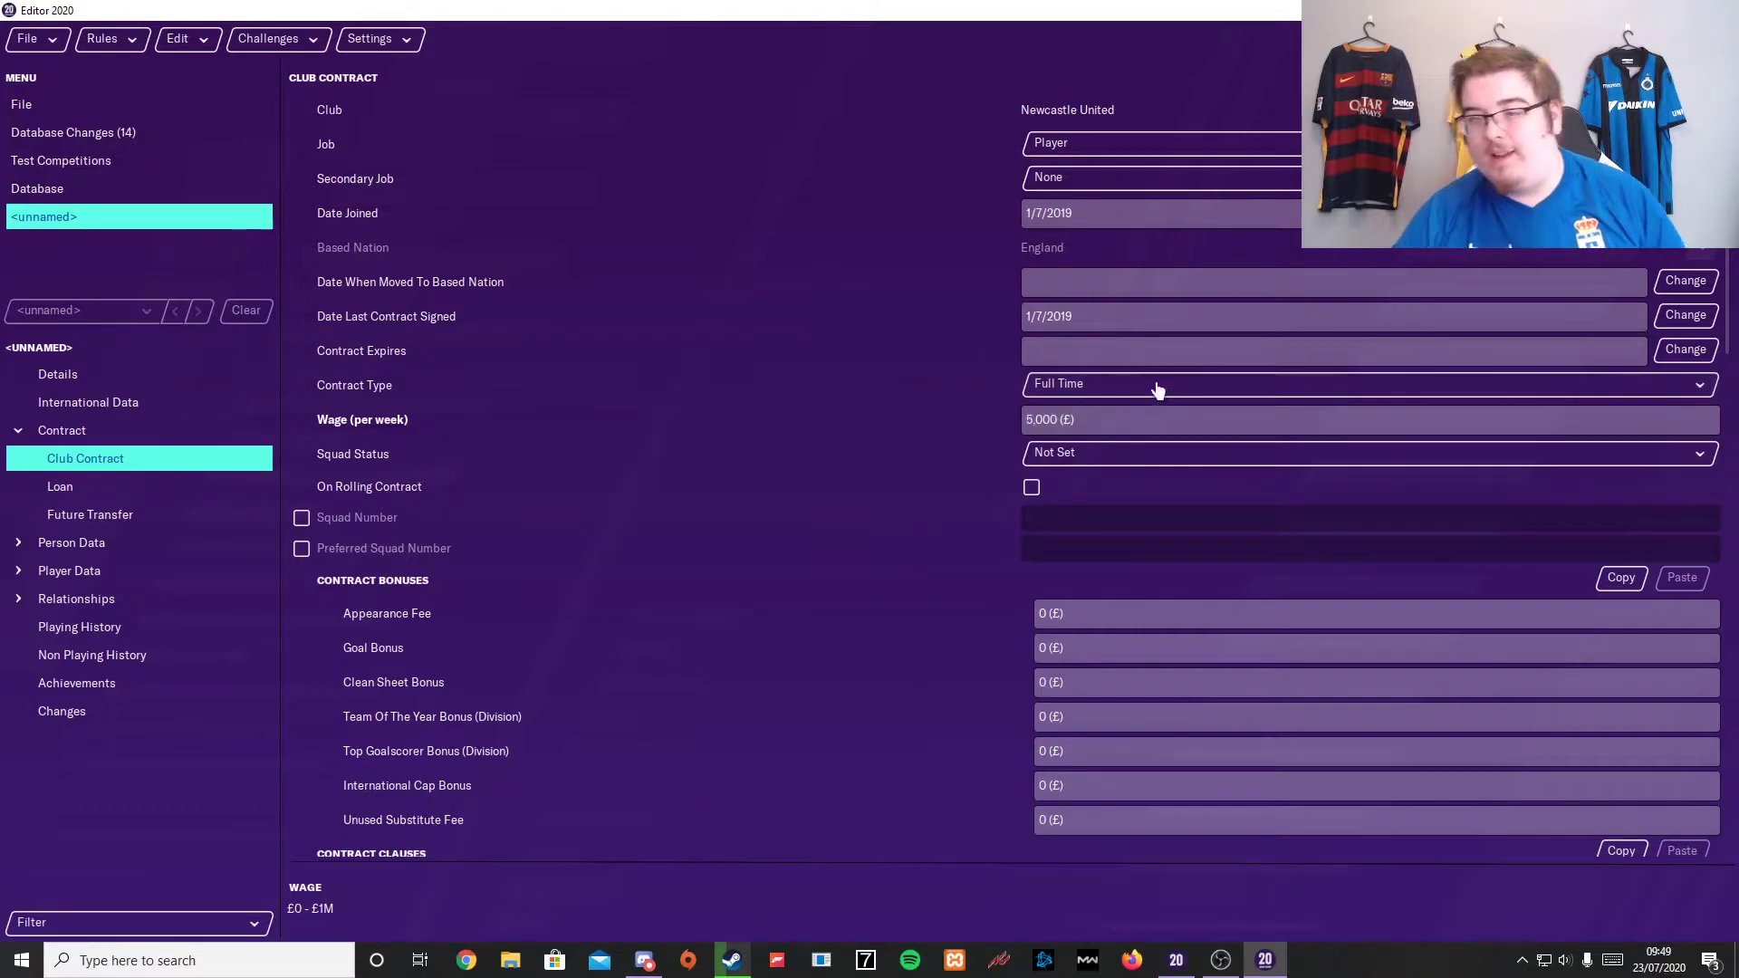
pyautogui.click(1110, 355)
pyautogui.click(1110, 363)
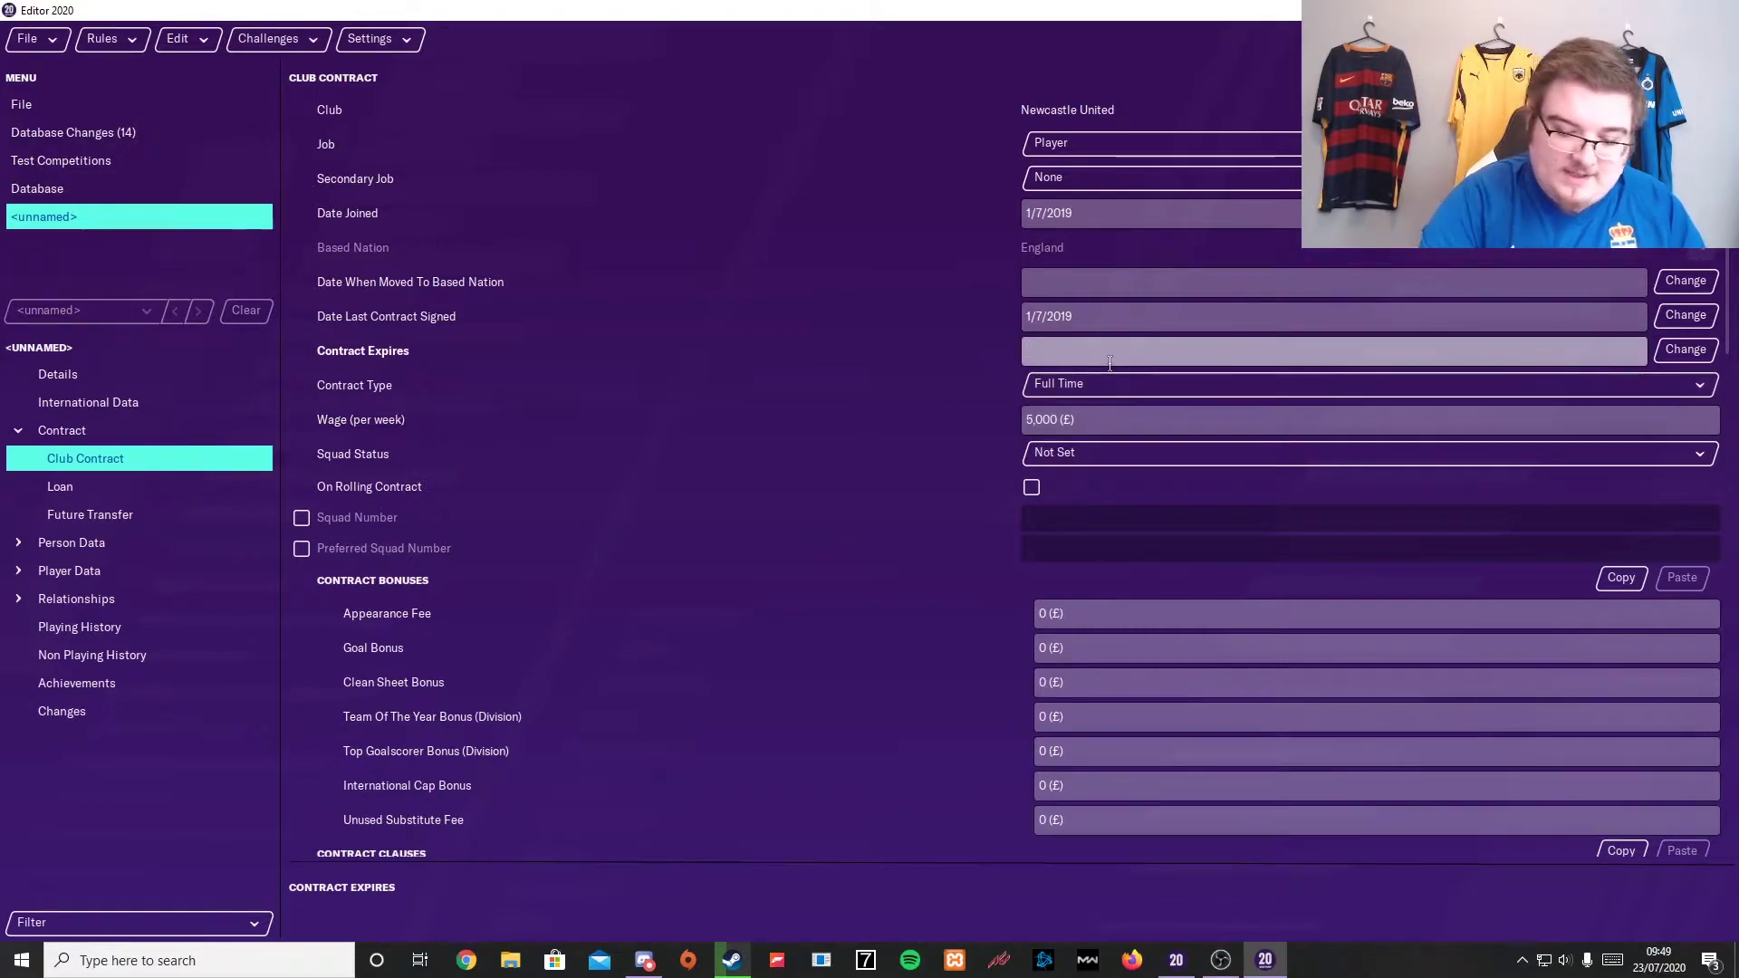
pyautogui.write('30/')
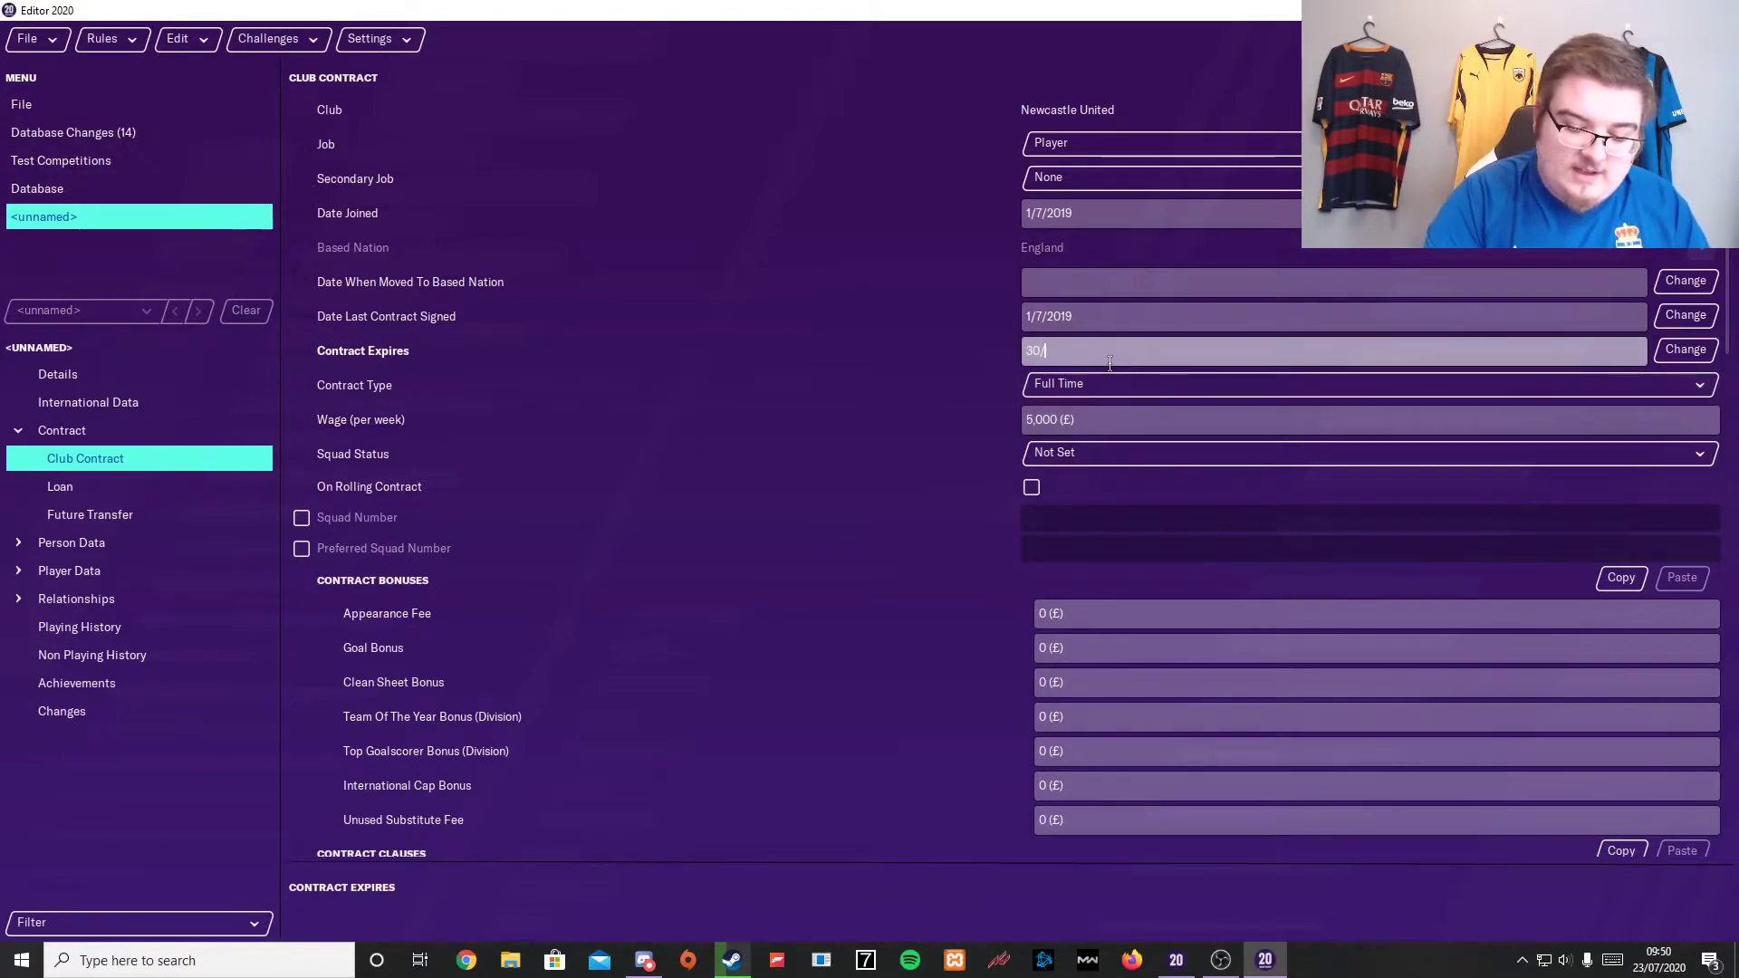
pyautogui.write('06/')
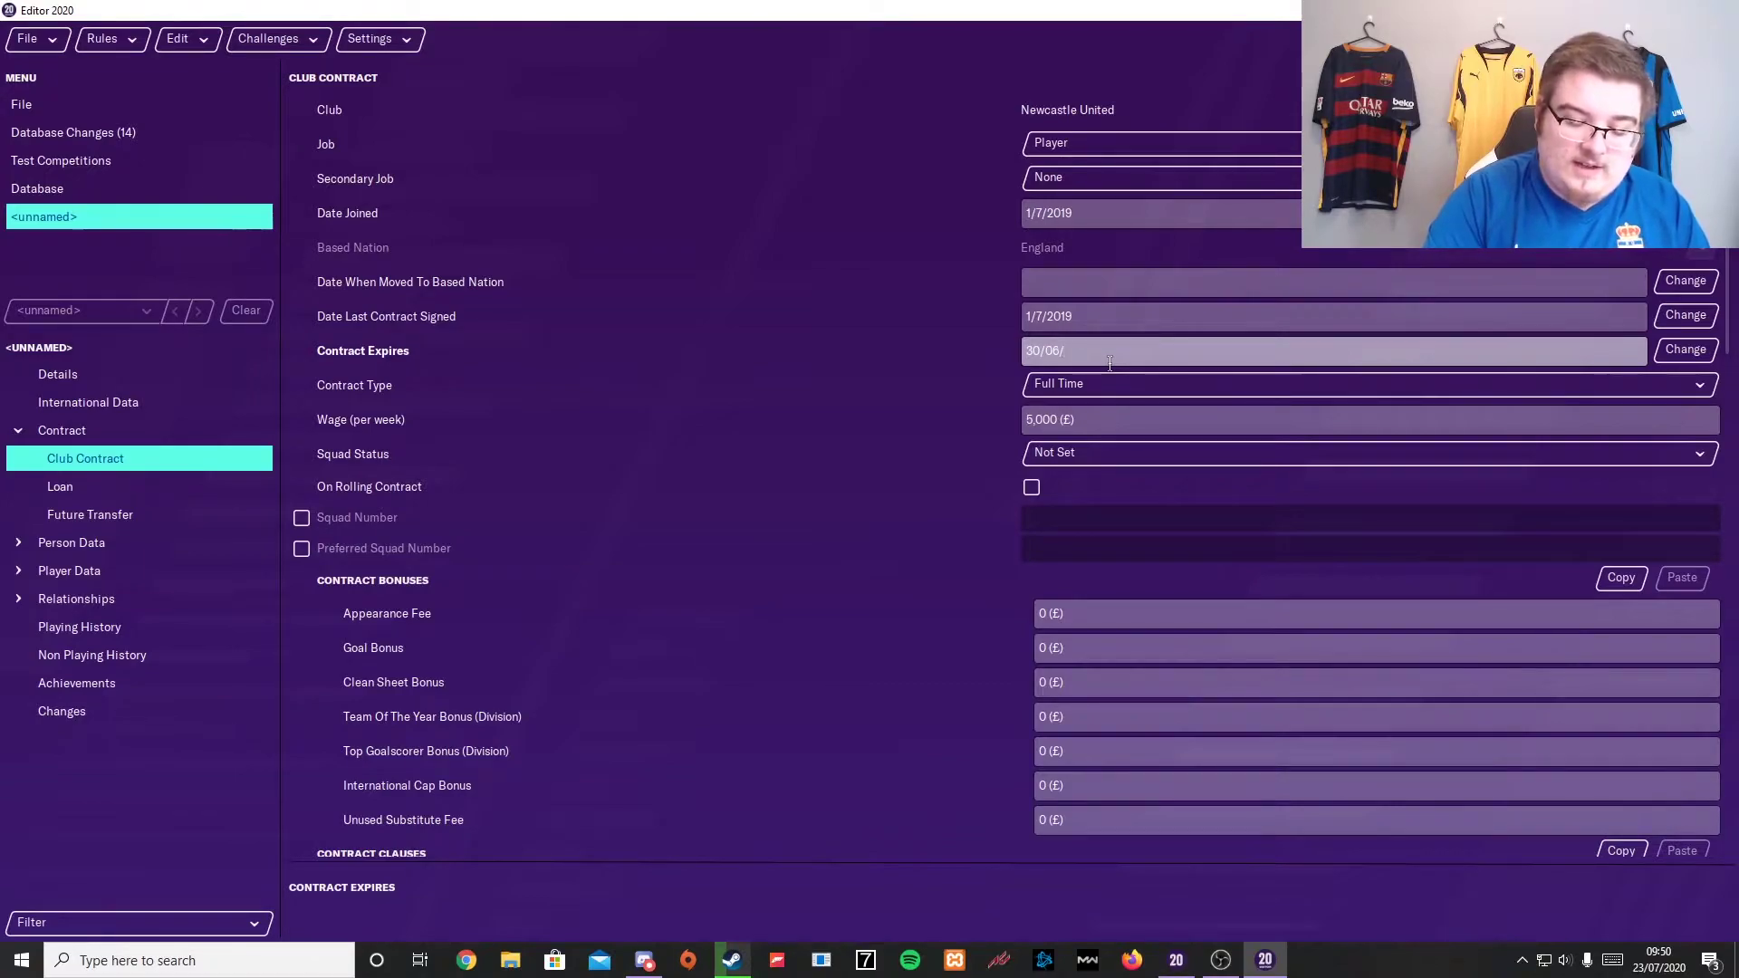
pyautogui.write('20')
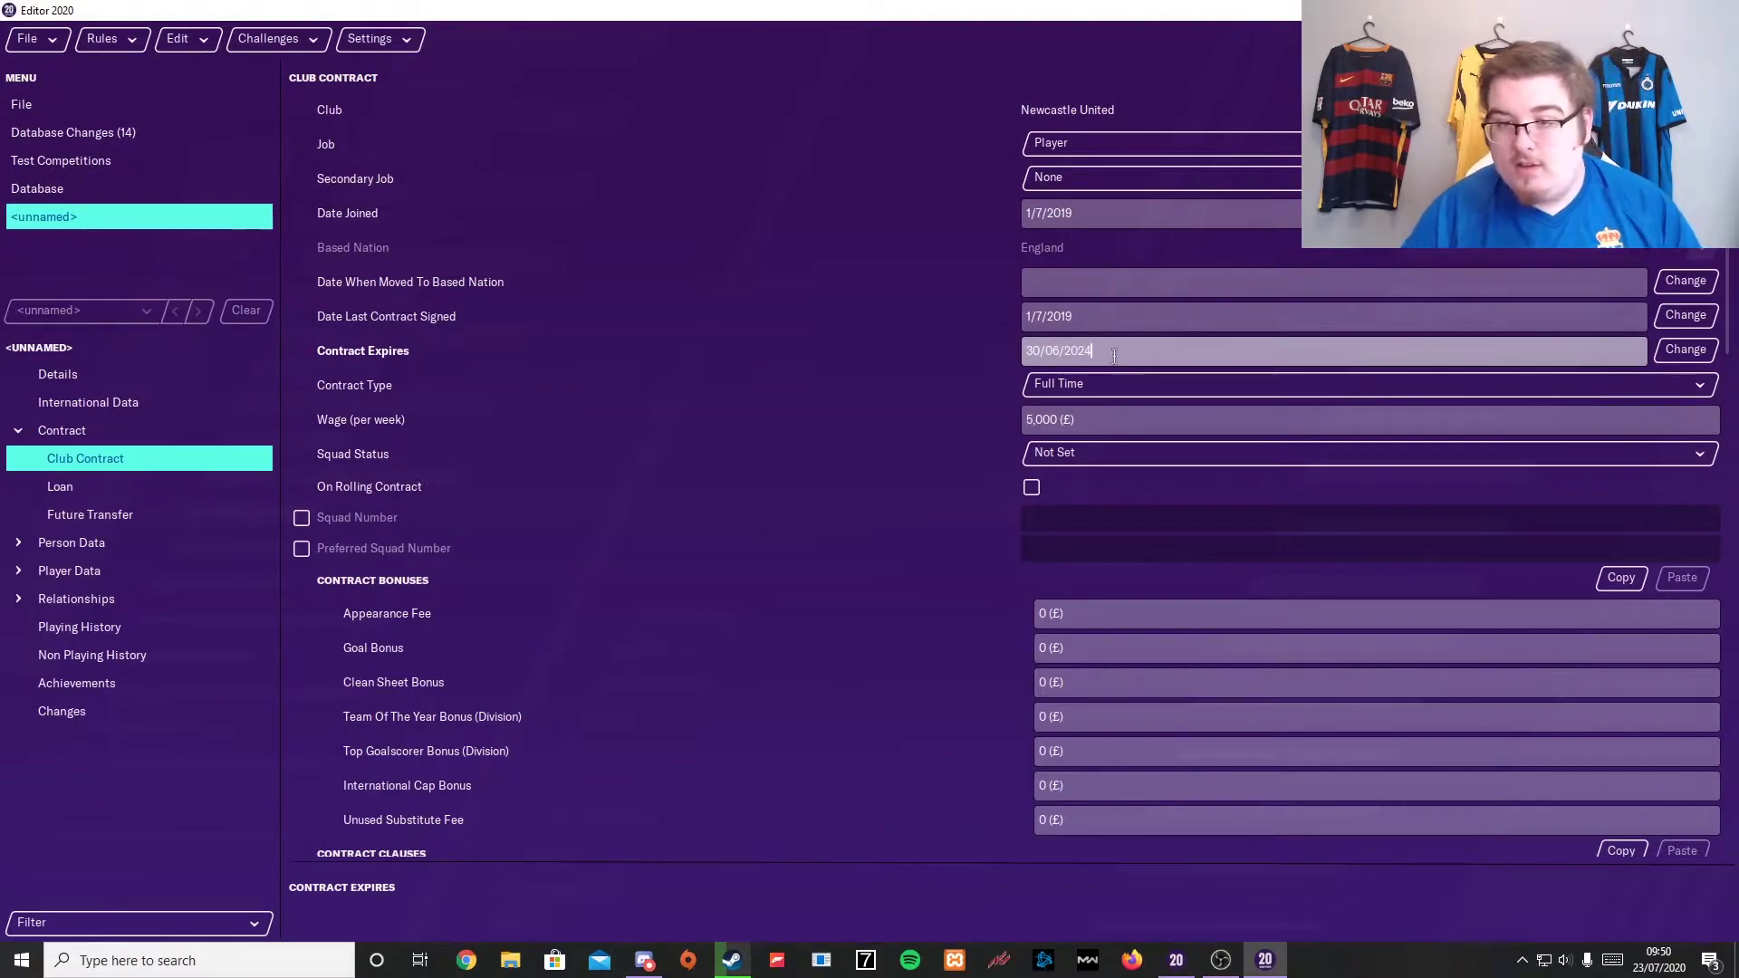
pyautogui.write('24')
pyautogui.press('Tab')
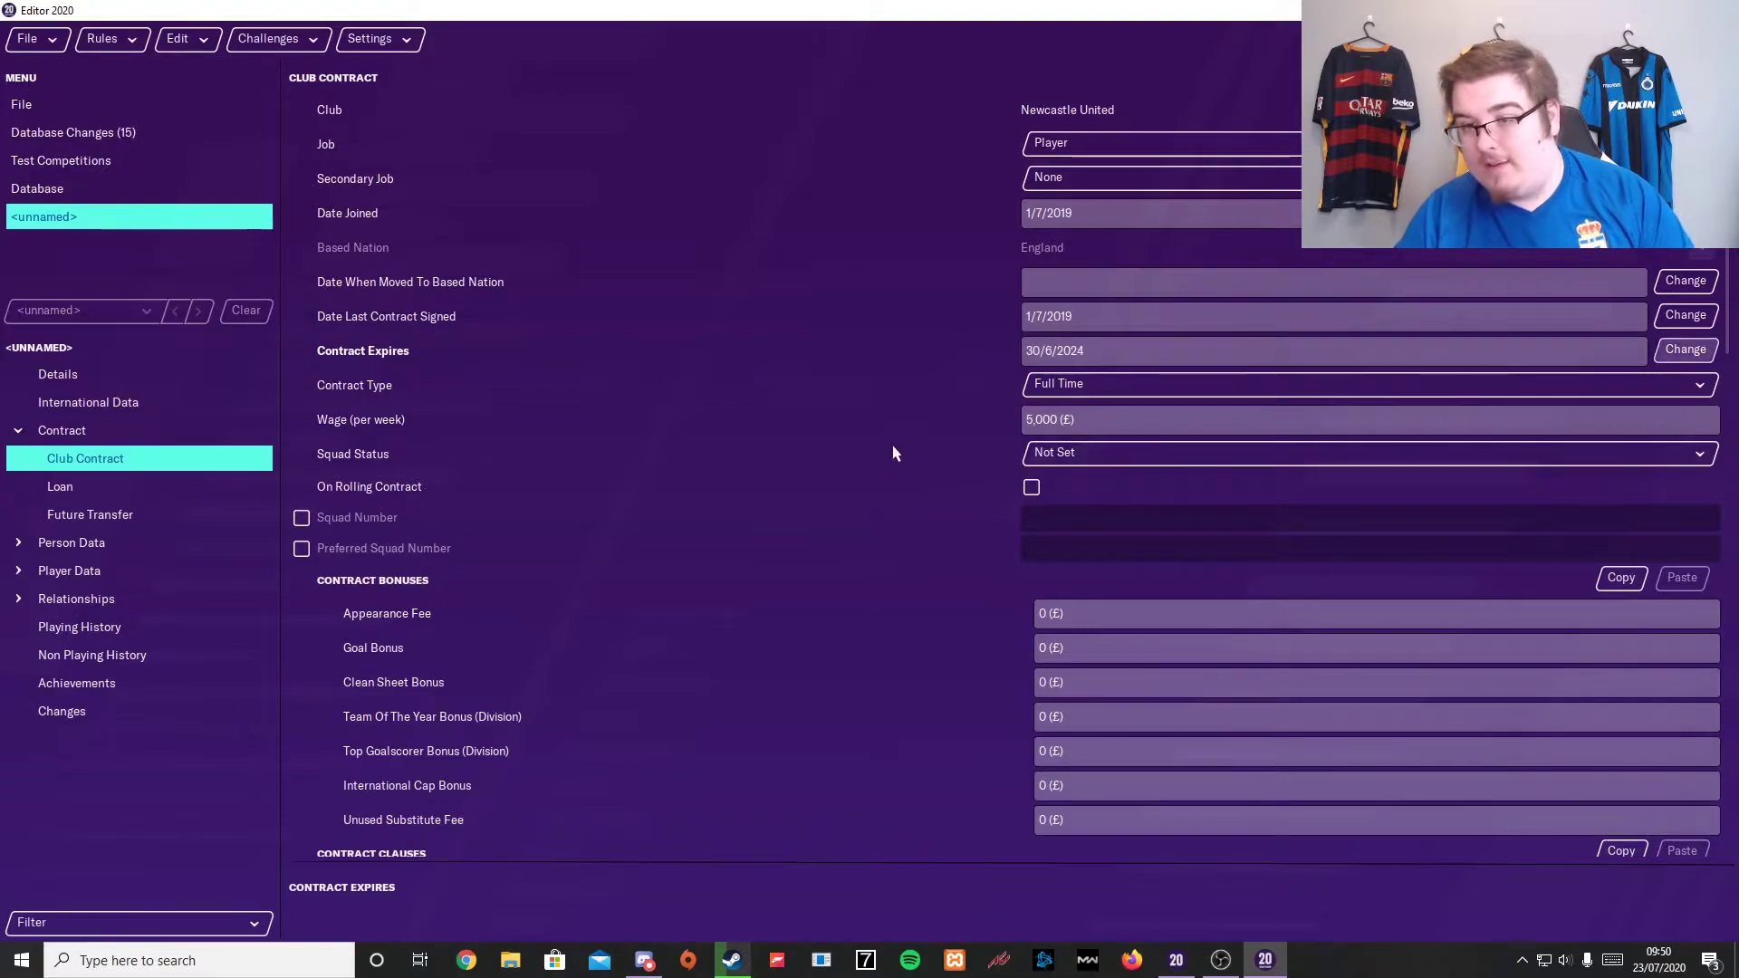
# Set the squad status to First Team
pyautogui.click(1075, 458)
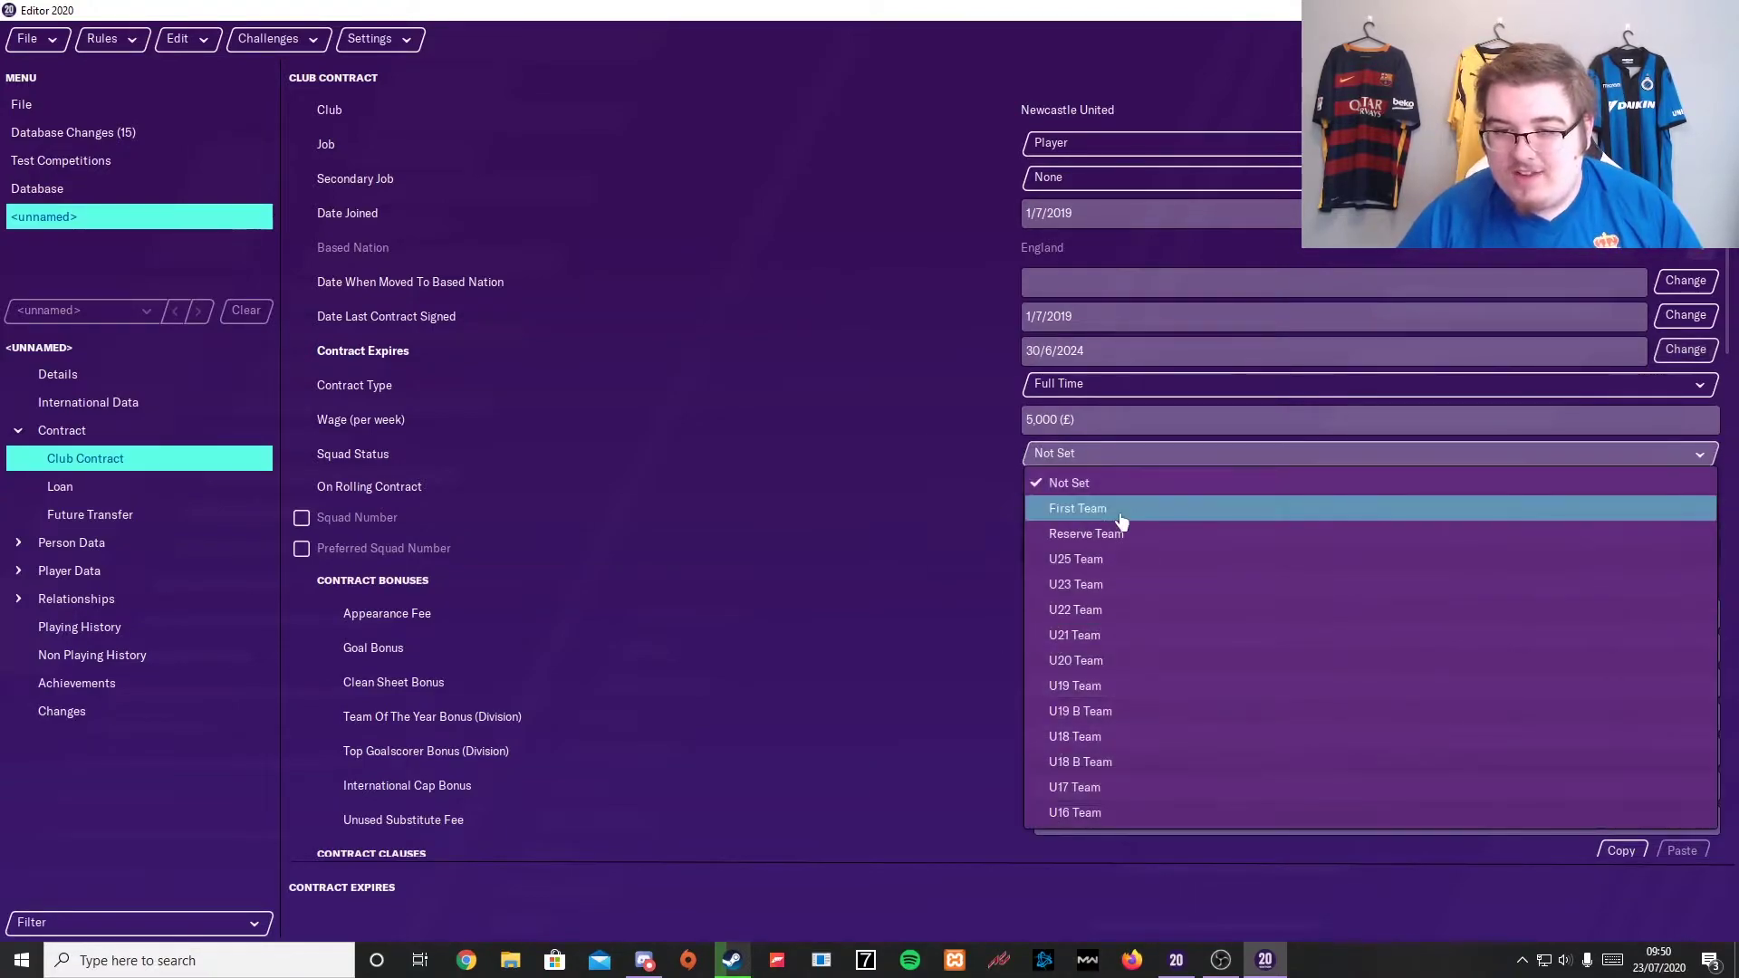
pyautogui.click(1051, 504)
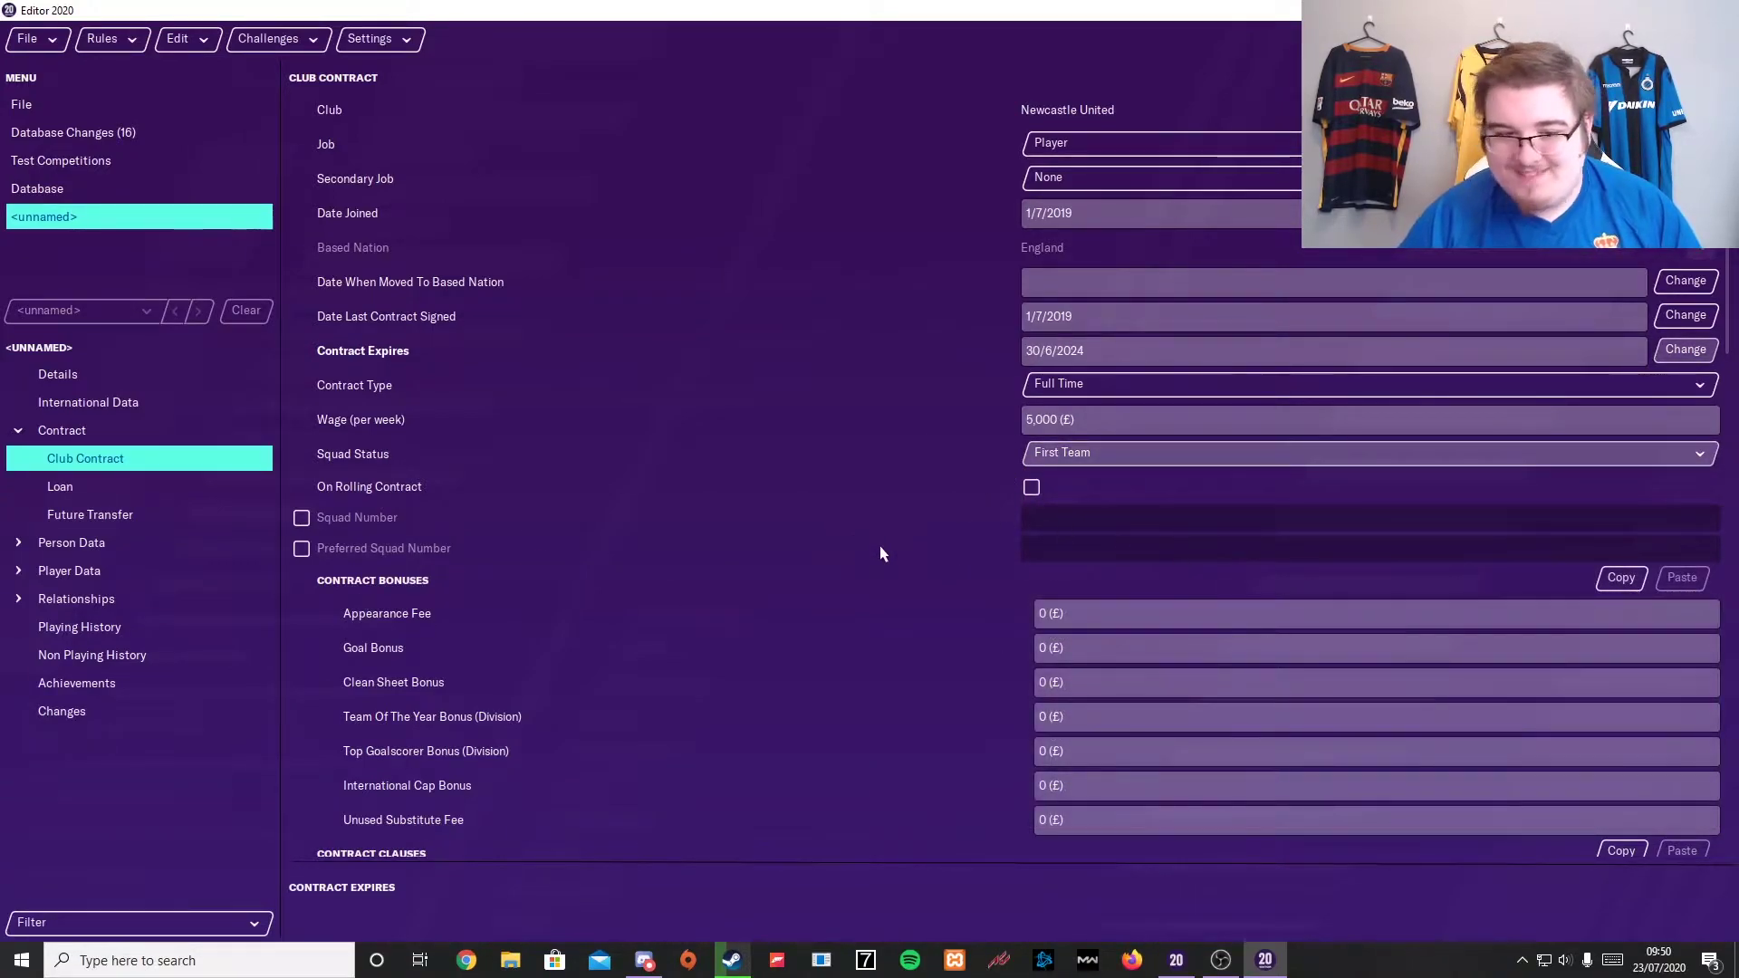
pyautogui.scroll(-5, 1130, 477)
pyautogui.scroll(5, 906, 466)
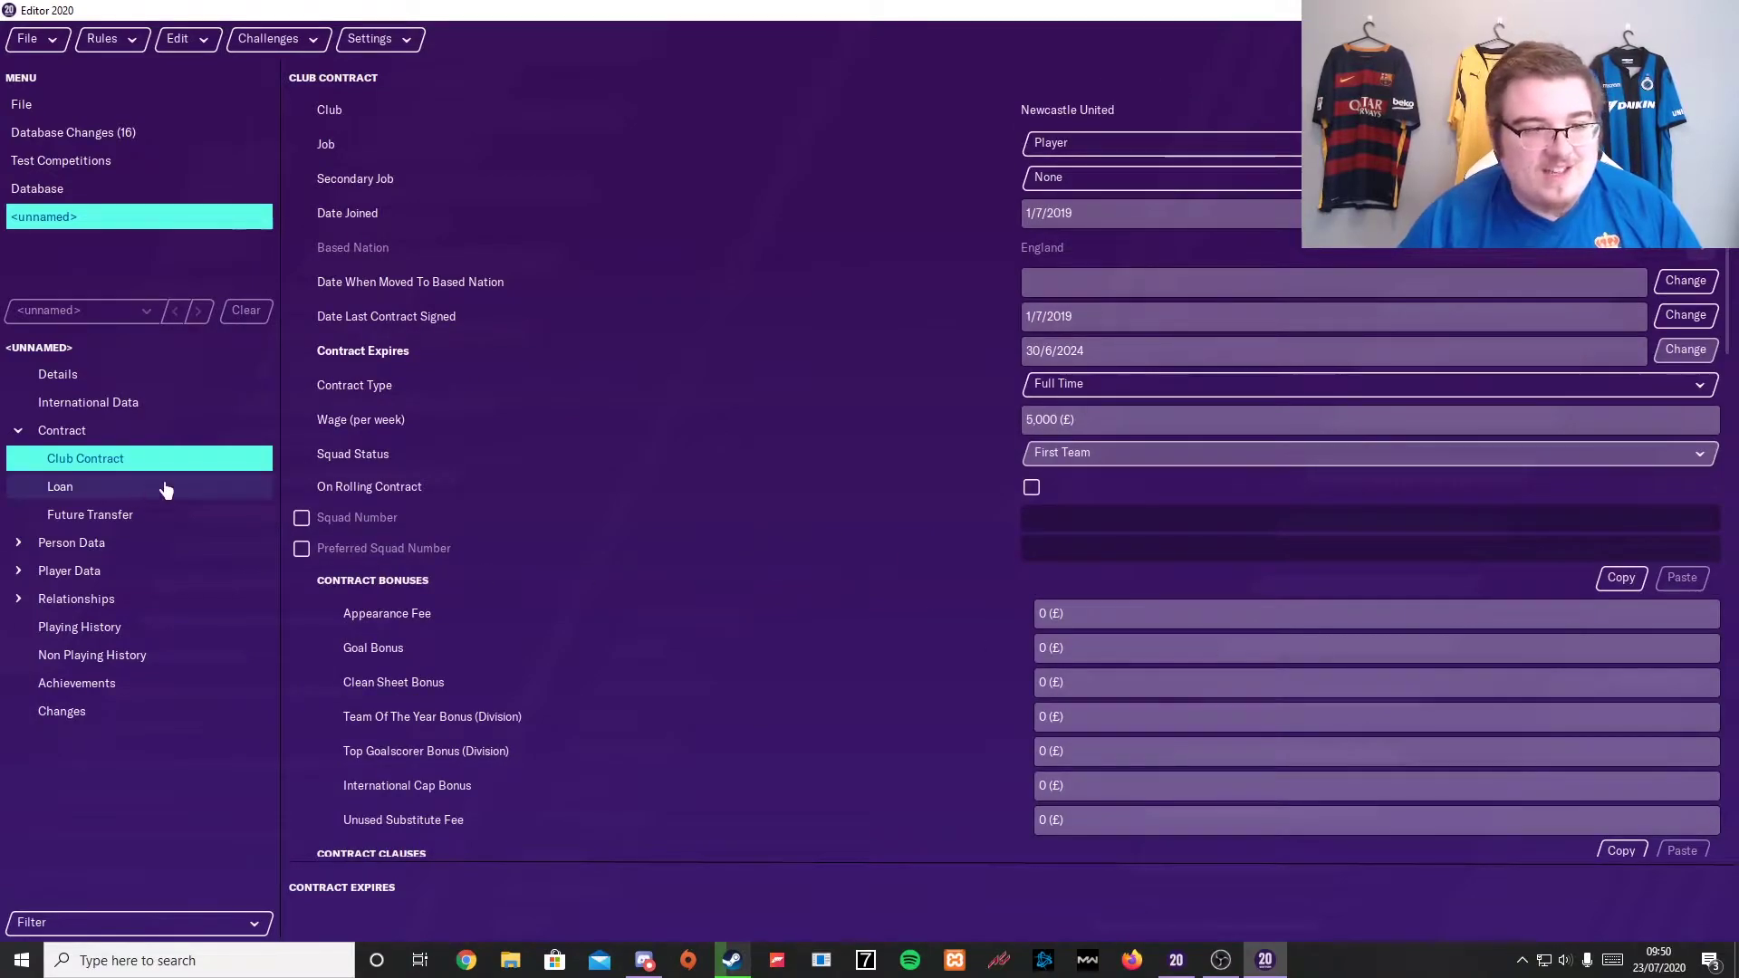
pyautogui.click(145, 515)
# On the Attributes page, change the Manager job preference value from 10 to 20
pyautogui.click(73, 544)
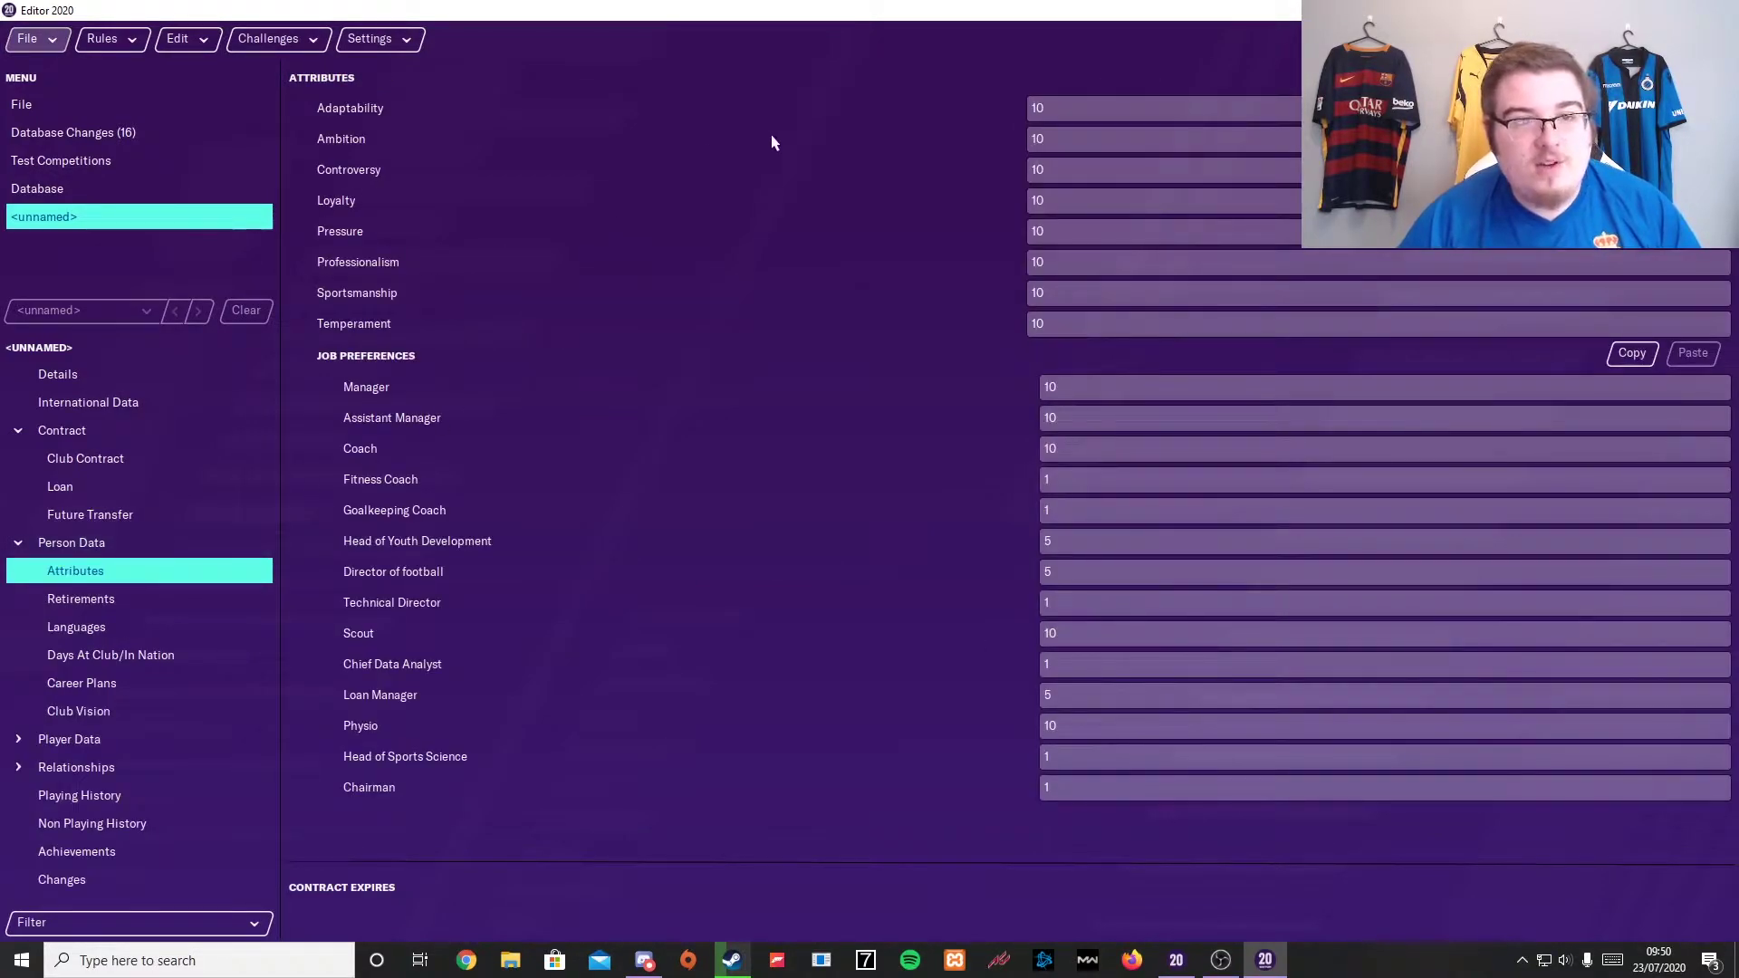
pyautogui.click(1085, 105)
pyautogui.press('Tab')
pyautogui.press('Tab')
pyautogui.press('Tab')
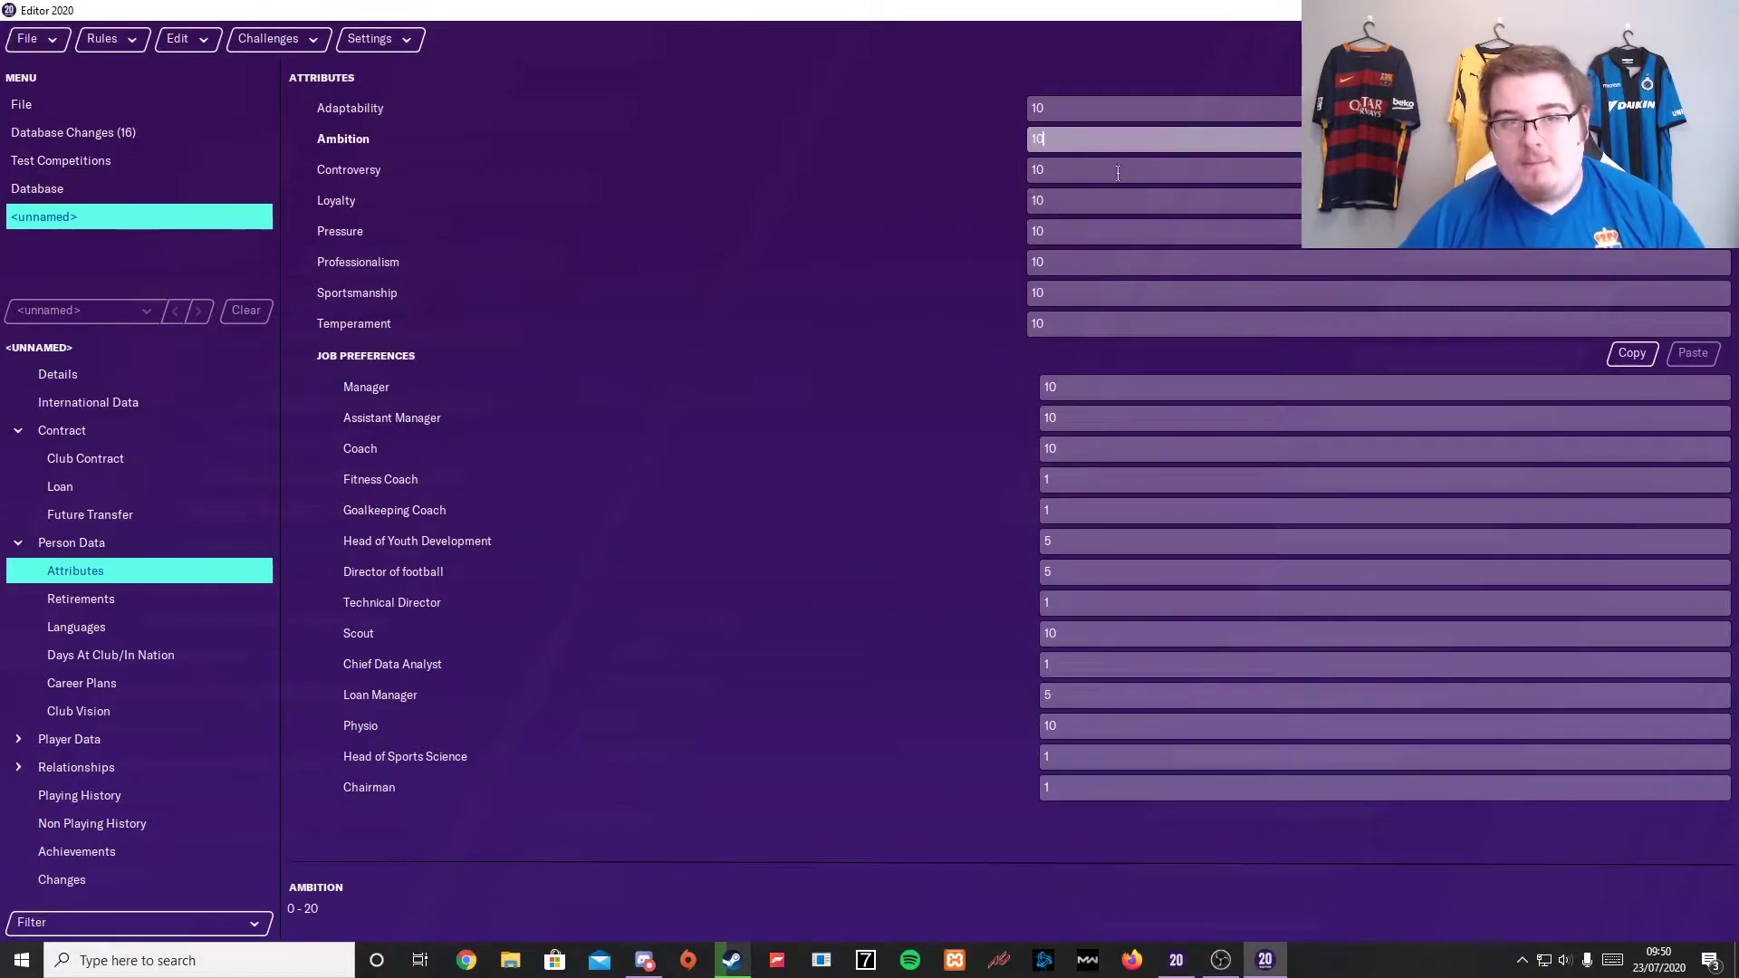
pyautogui.press('Tab')
pyautogui.press('Tab')
pyautogui.press('Tab')
pyautogui.press('Tab')
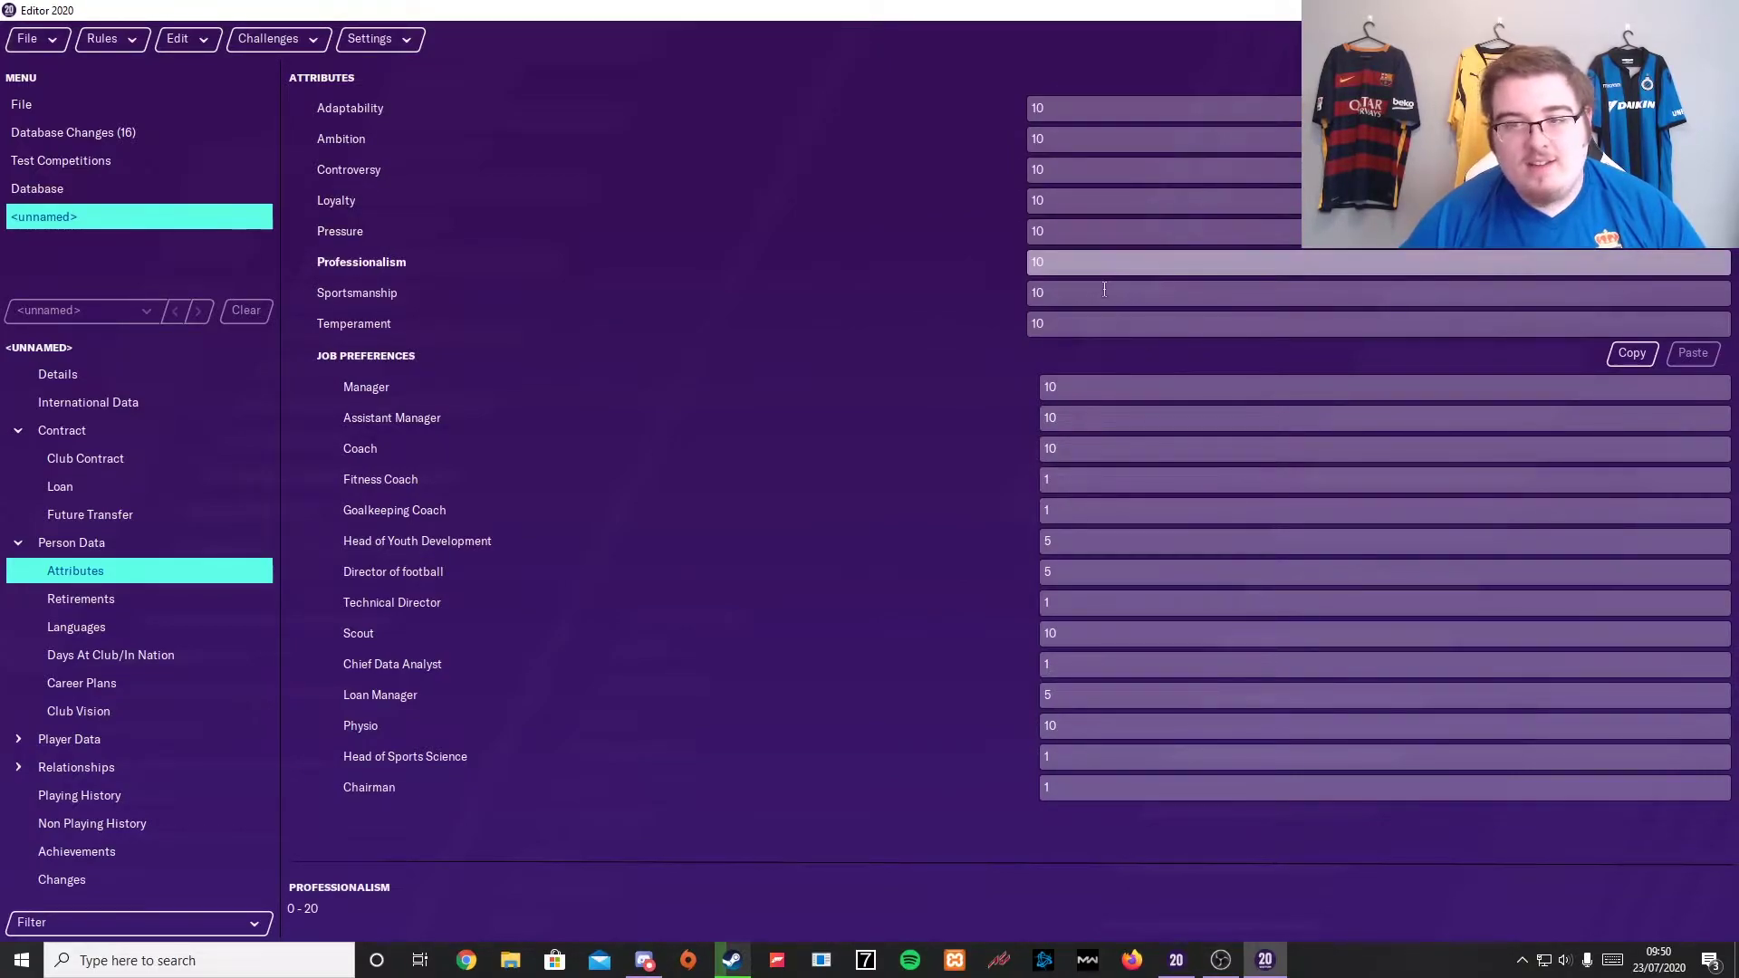
pyautogui.press('Tab')
pyautogui.press('Tab')
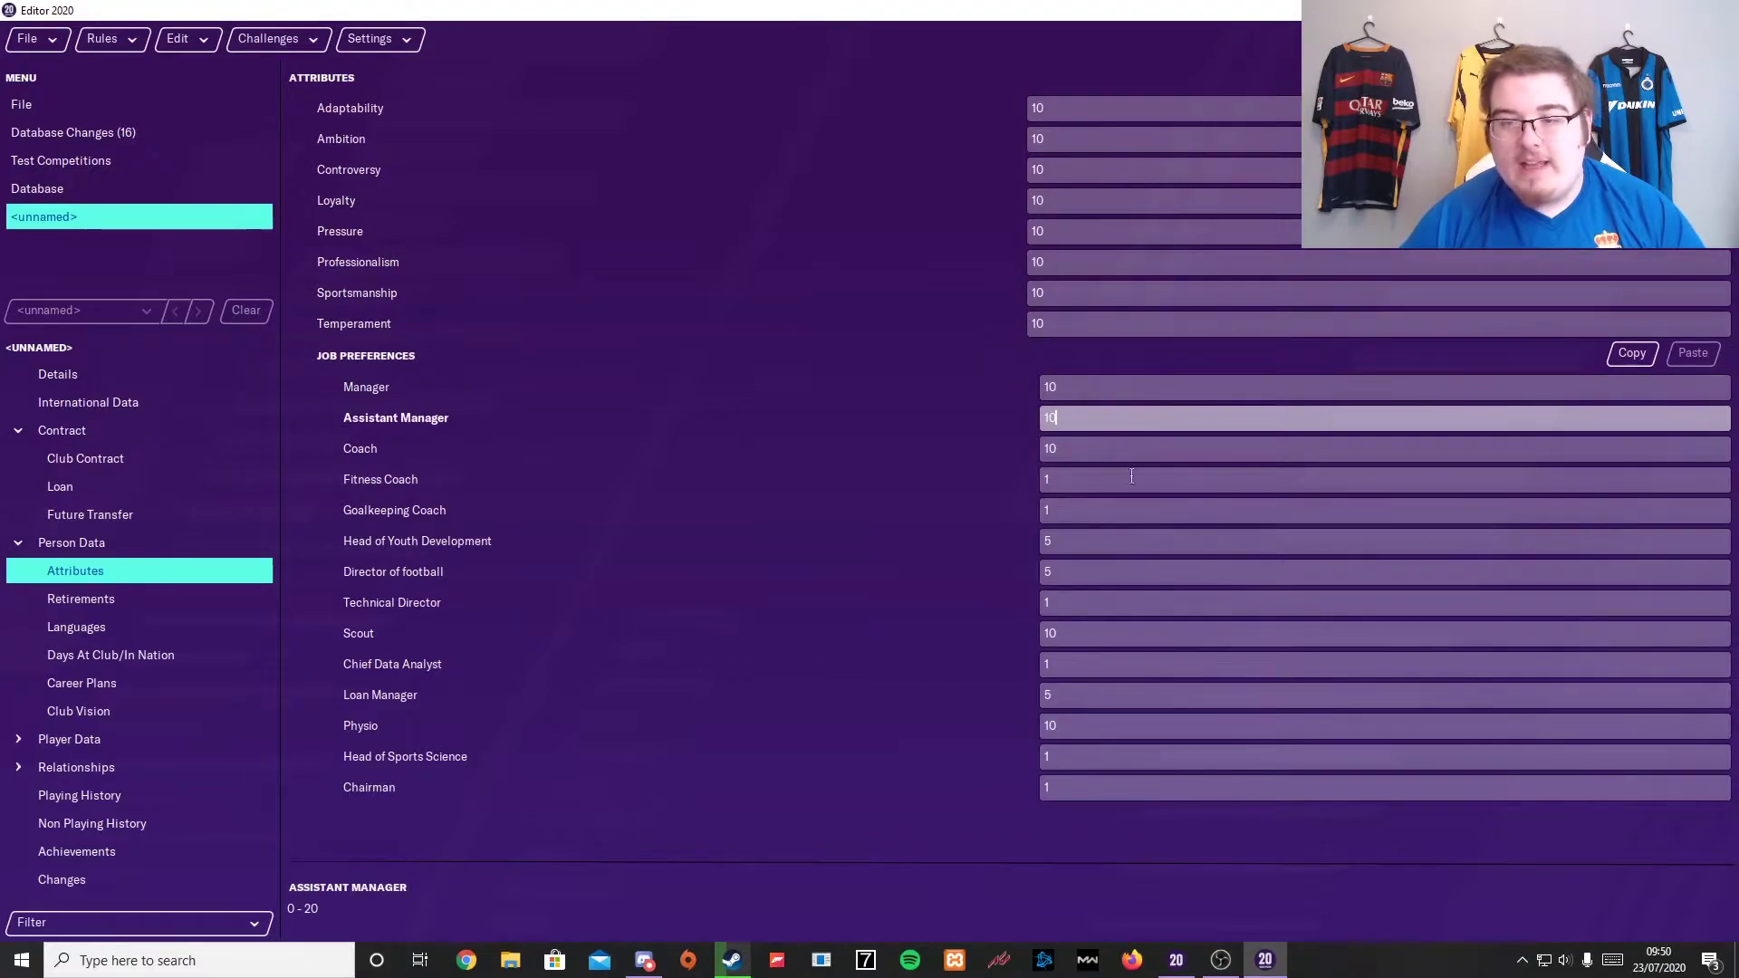
pyautogui.click(1140, 392)
pyautogui.write('20')
pyautogui.click(955, 373)
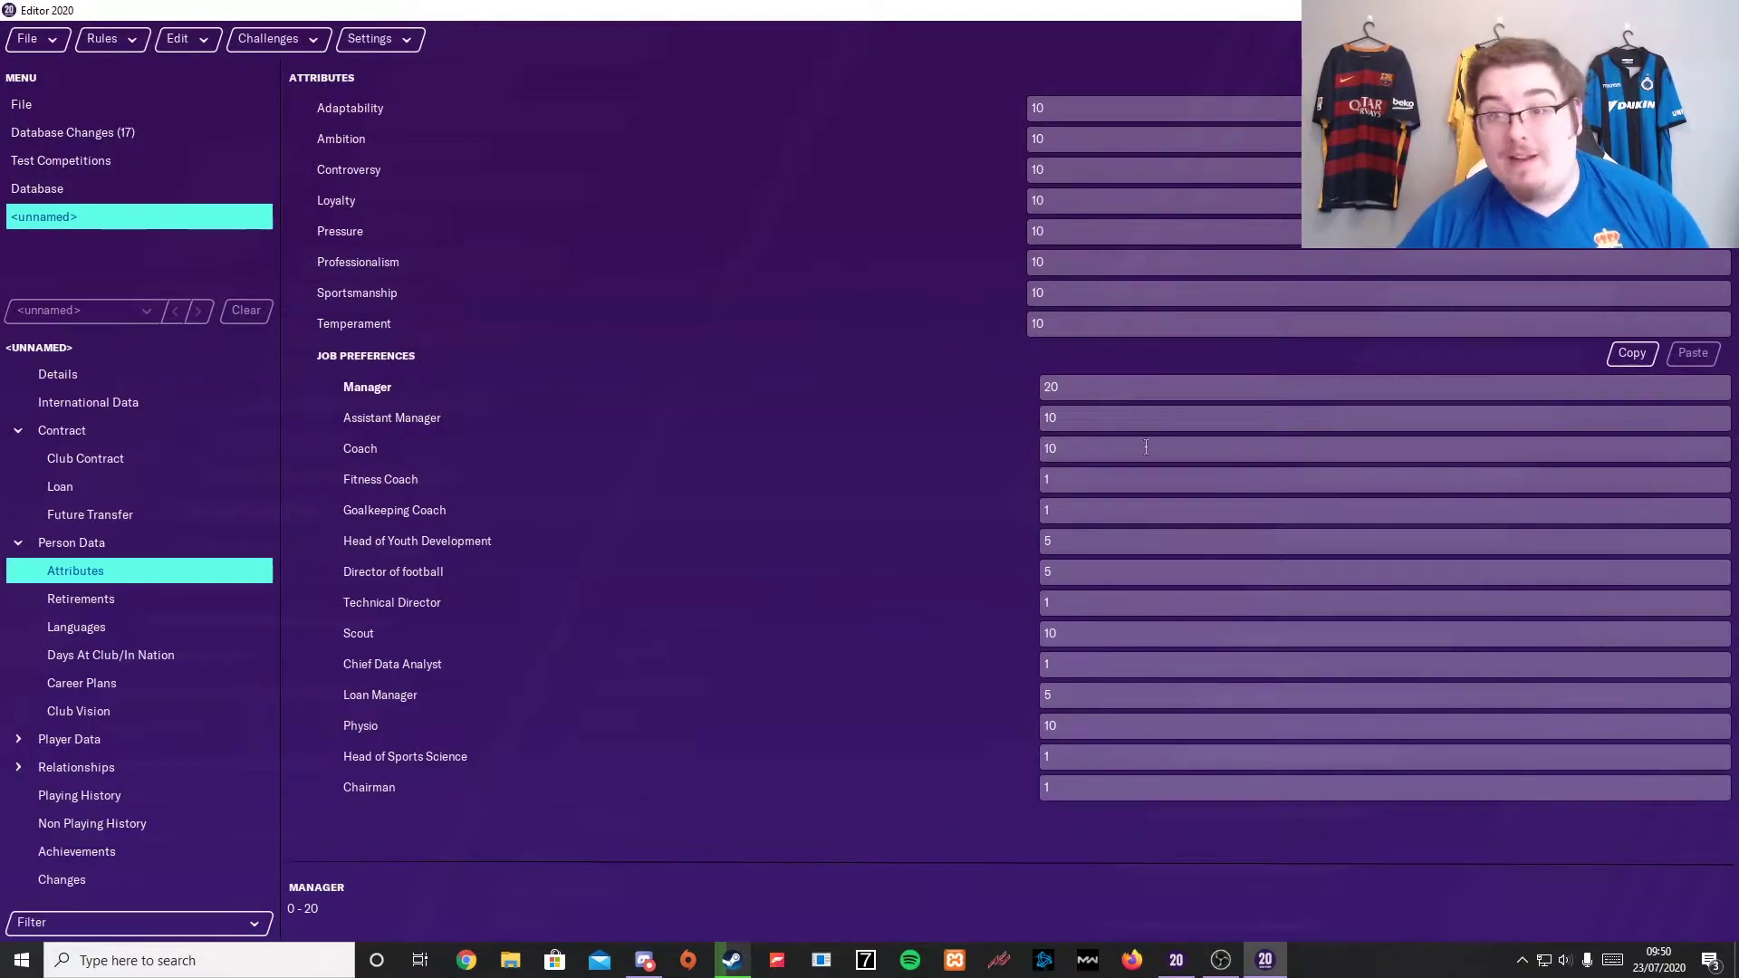
# Step through Retirements, Languages, Days At Club/In Nation, Career Plans and Club Vision pages
pyautogui.click(125, 600)
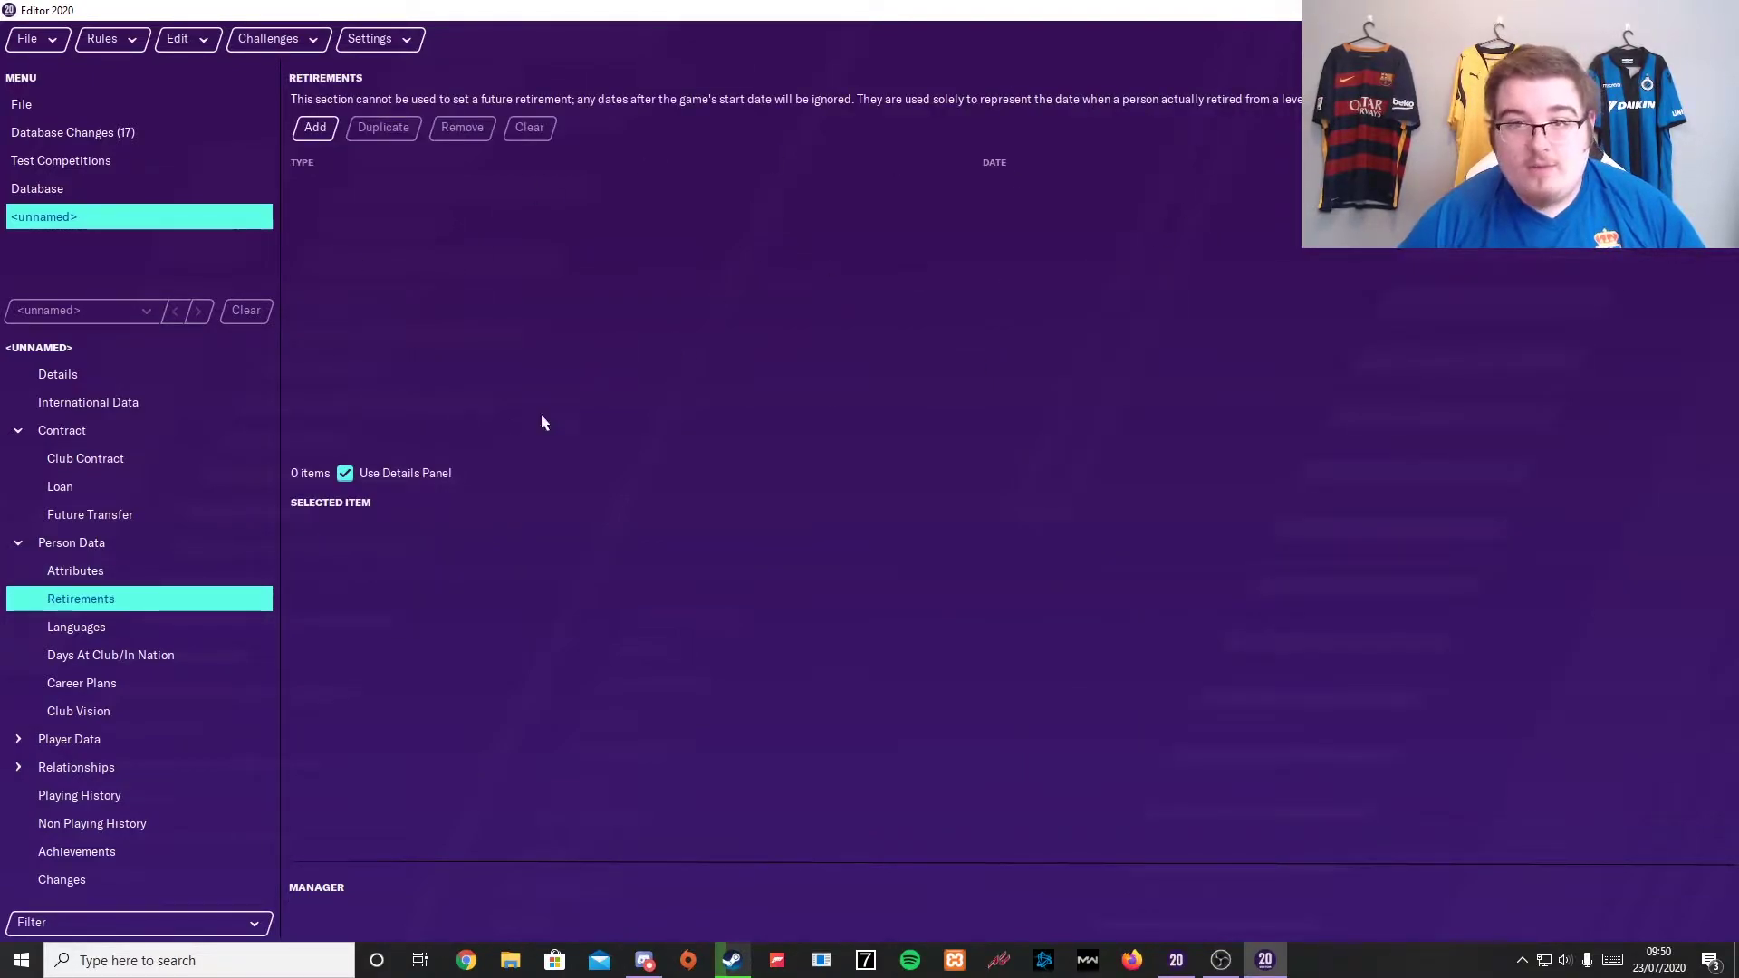
pyautogui.click(152, 629)
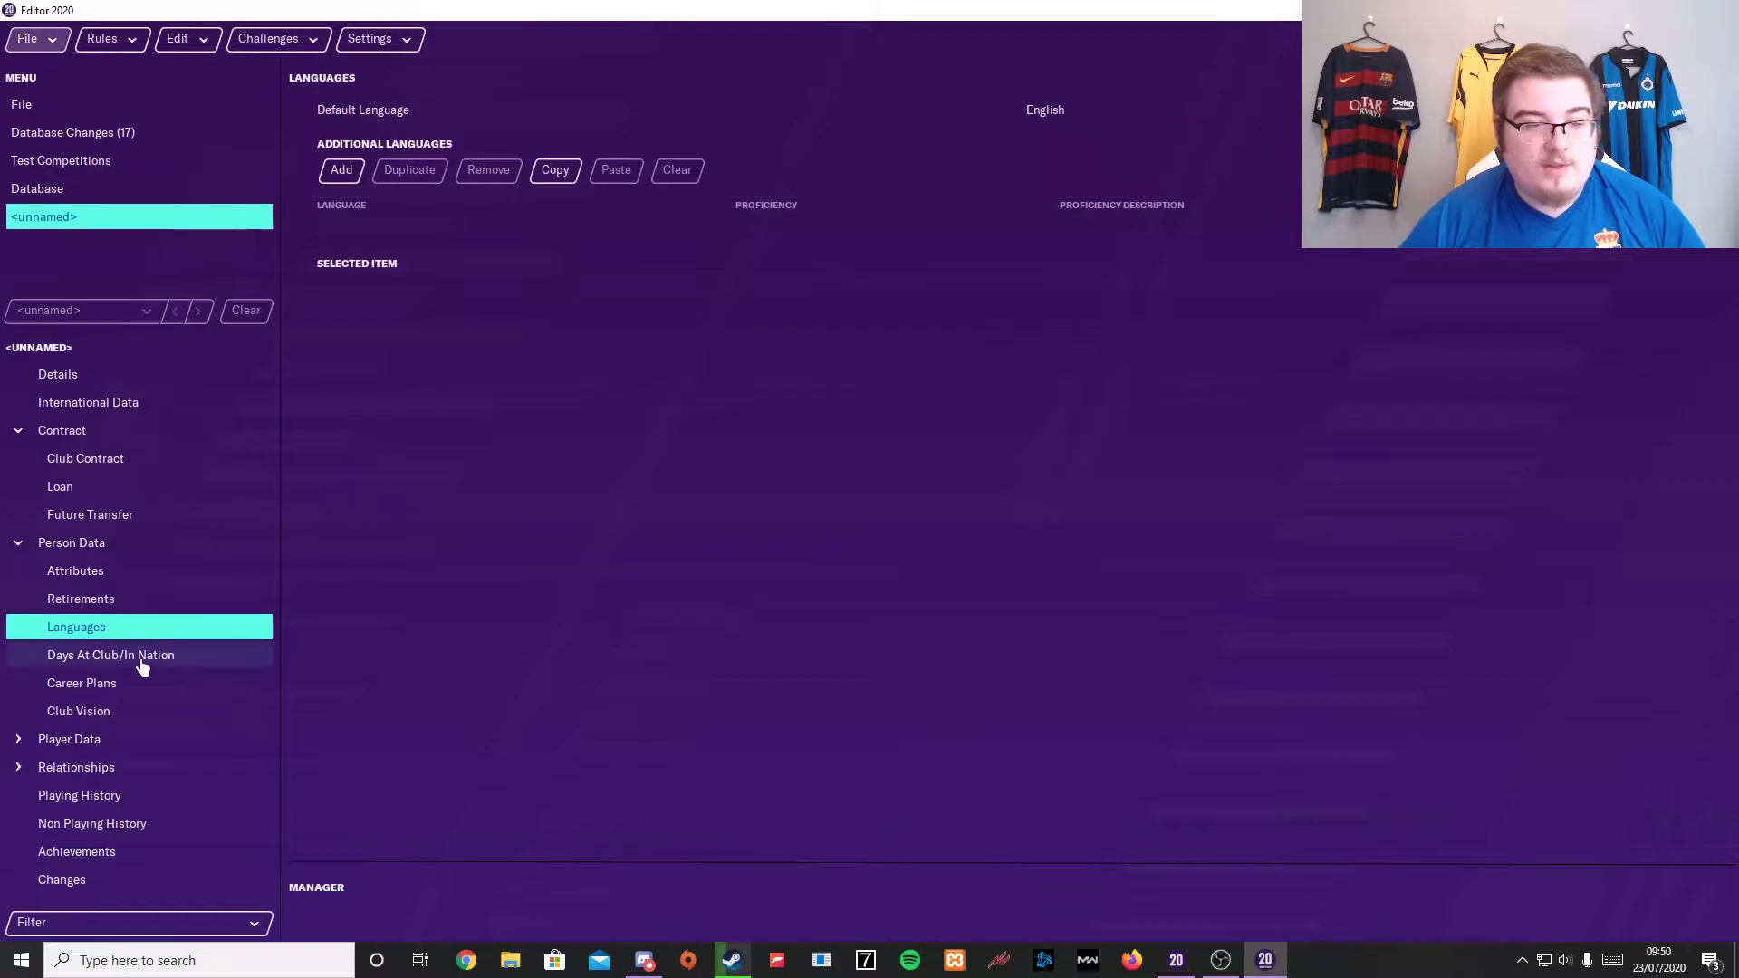
pyautogui.click(118, 655)
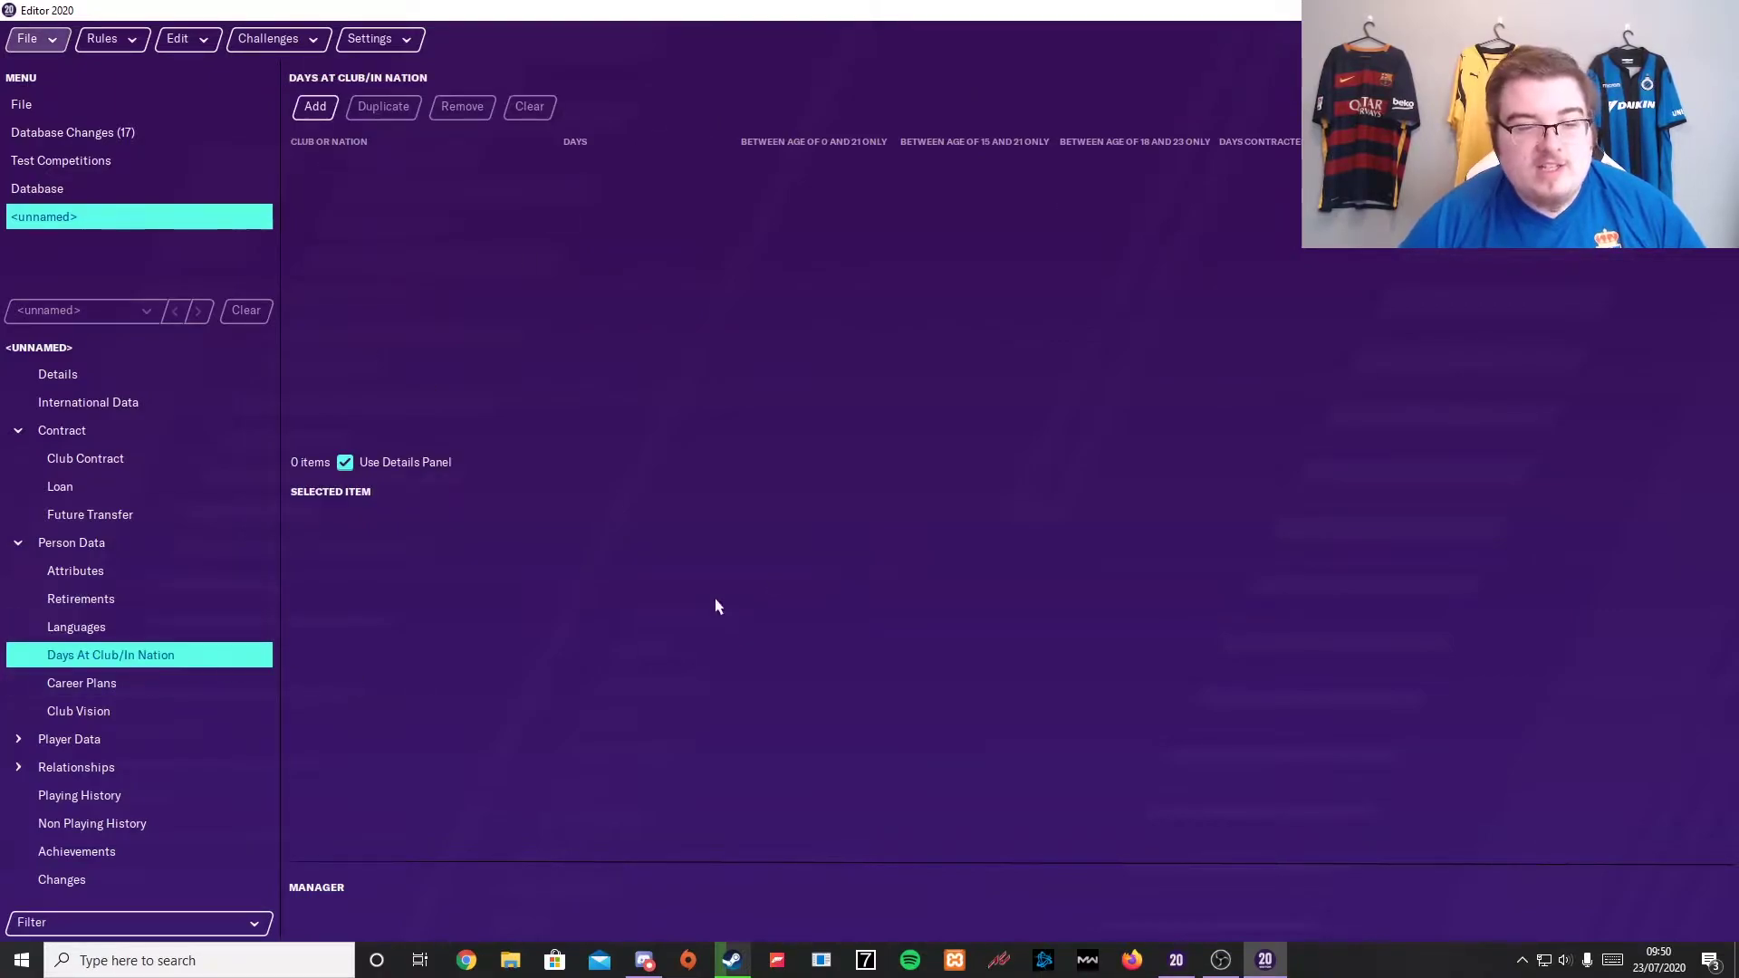
pyautogui.click(175, 685)
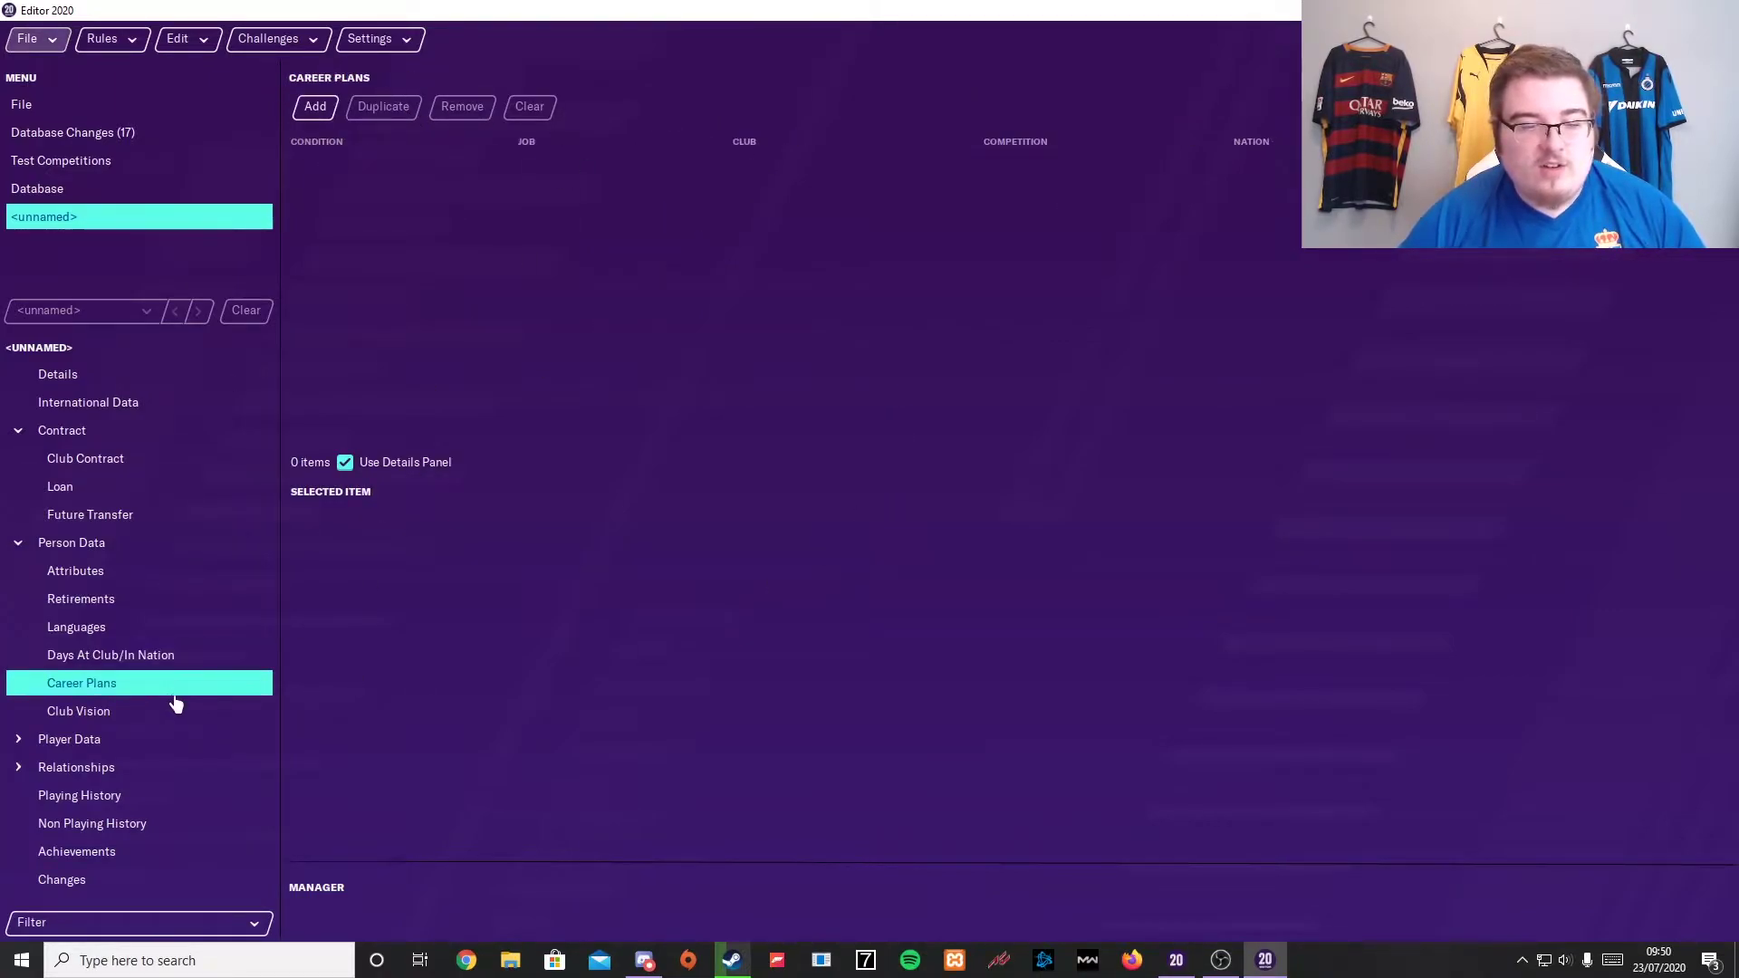
pyautogui.click(231, 711)
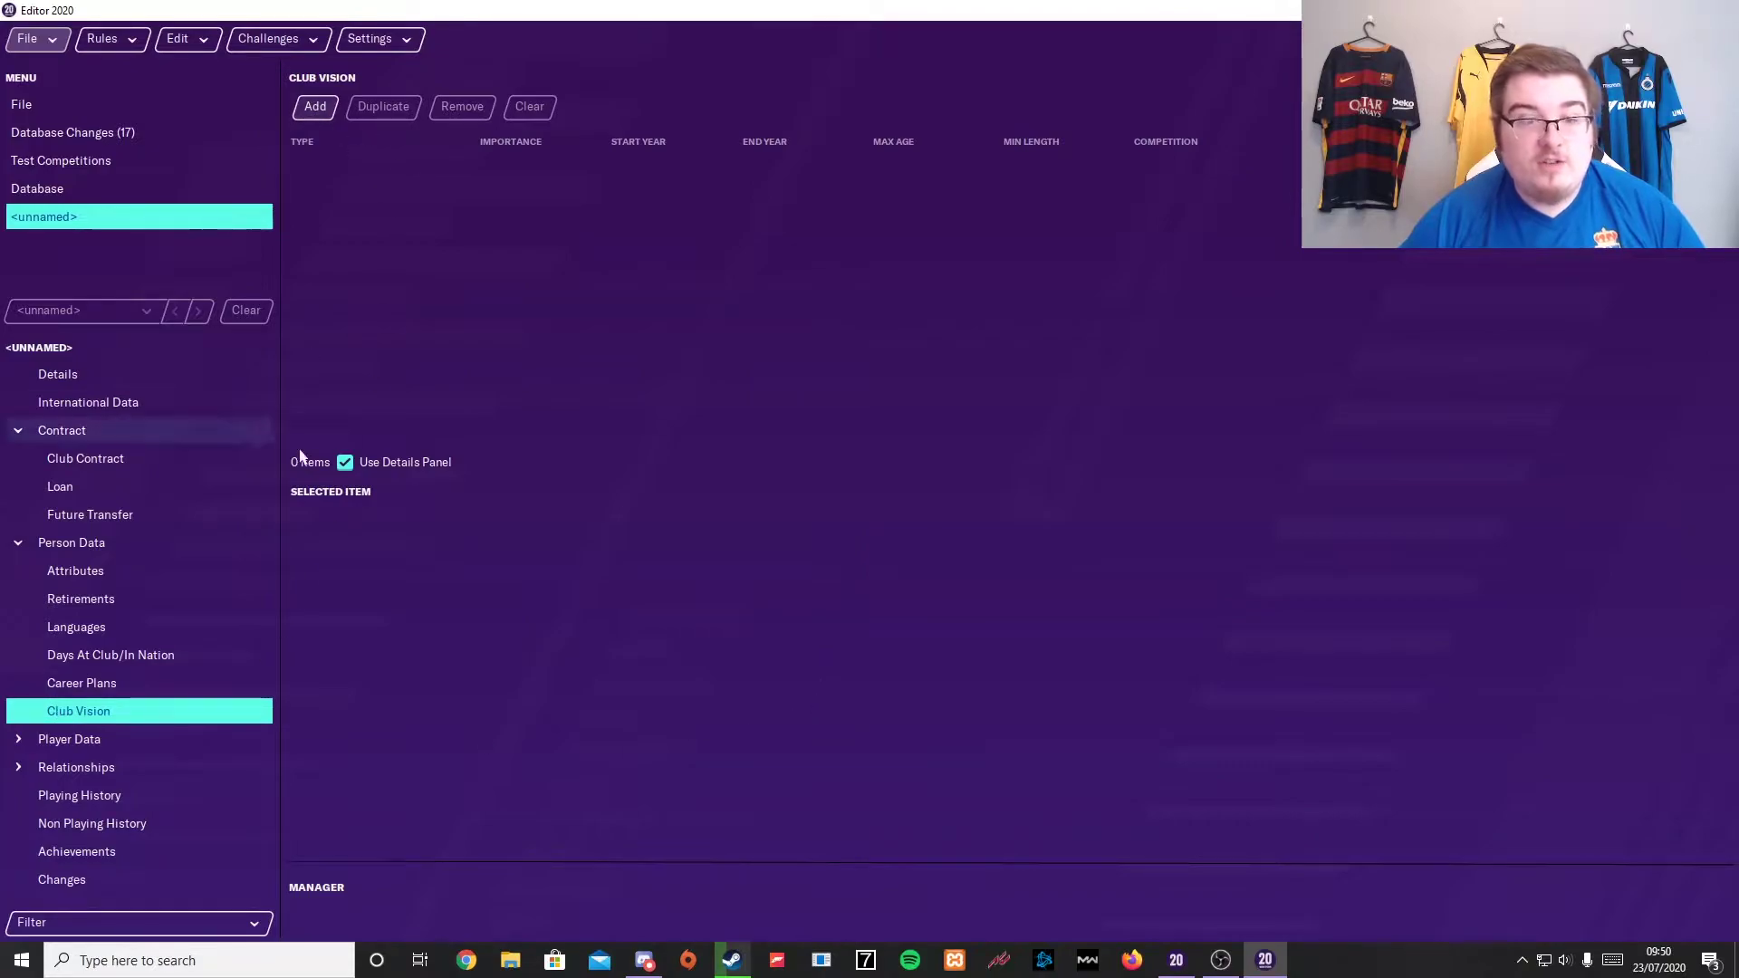
# Commit shirt name 37 in the general player data, leaving Current Ability unchanged
pyautogui.click(117, 739)
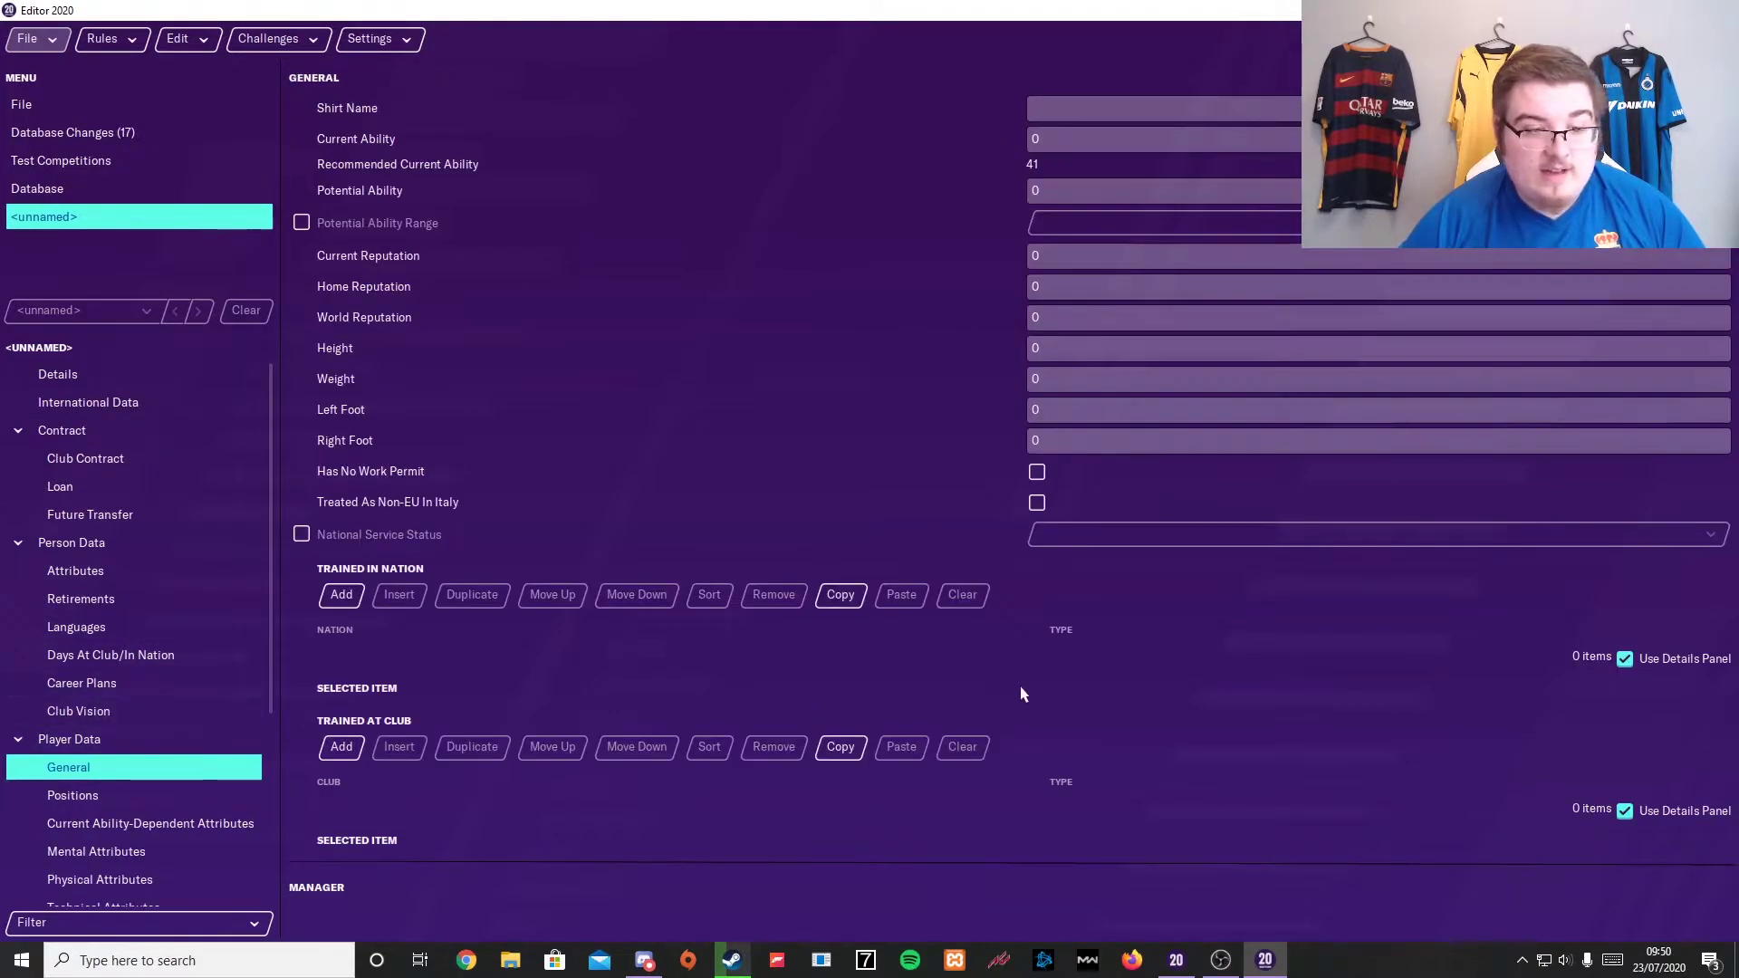
pyautogui.click(1104, 122)
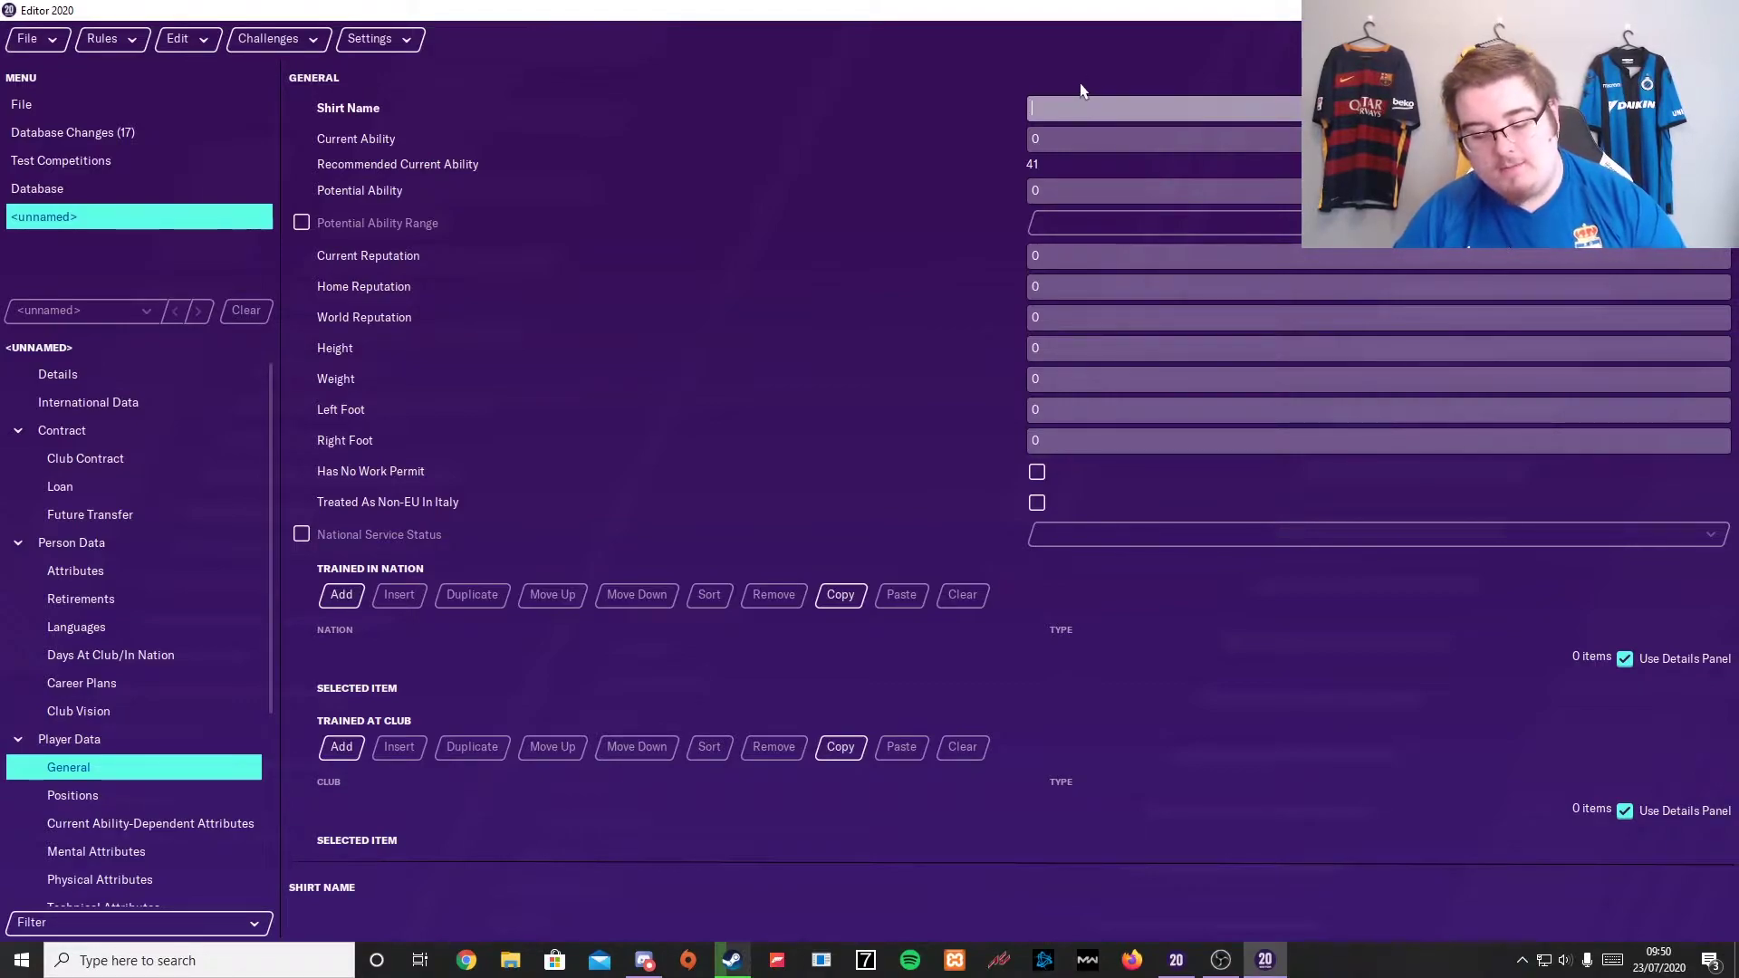
pyautogui.press('Return')
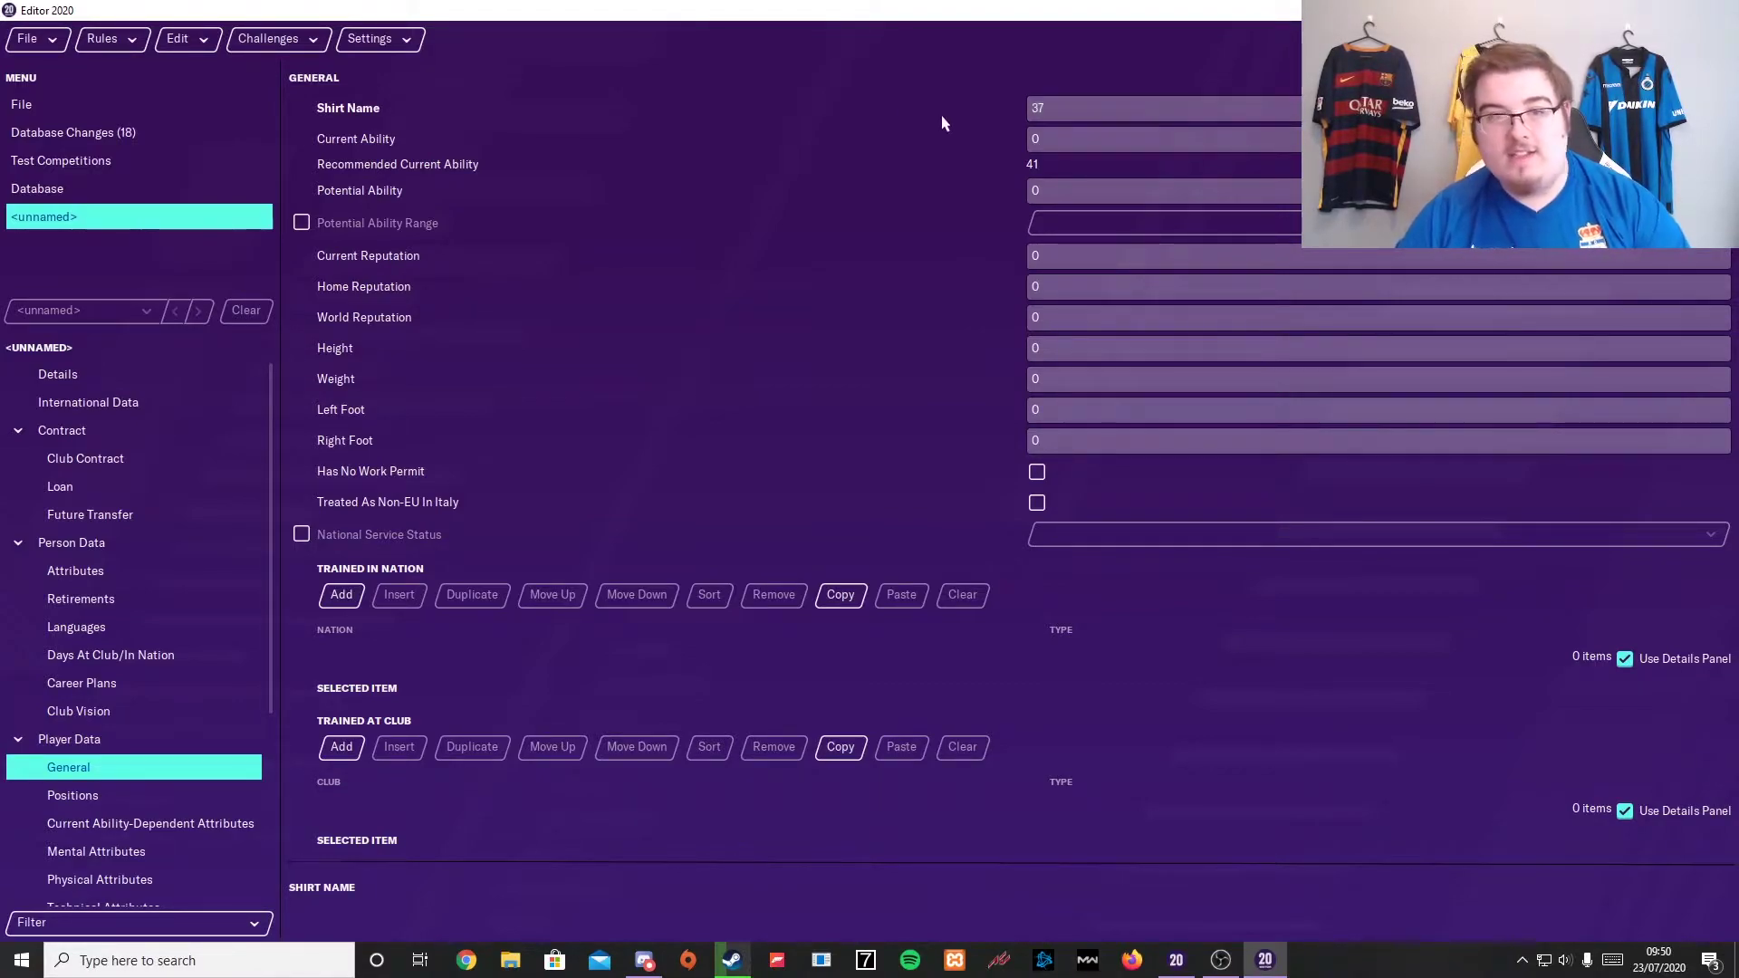
pyautogui.click(1070, 138)
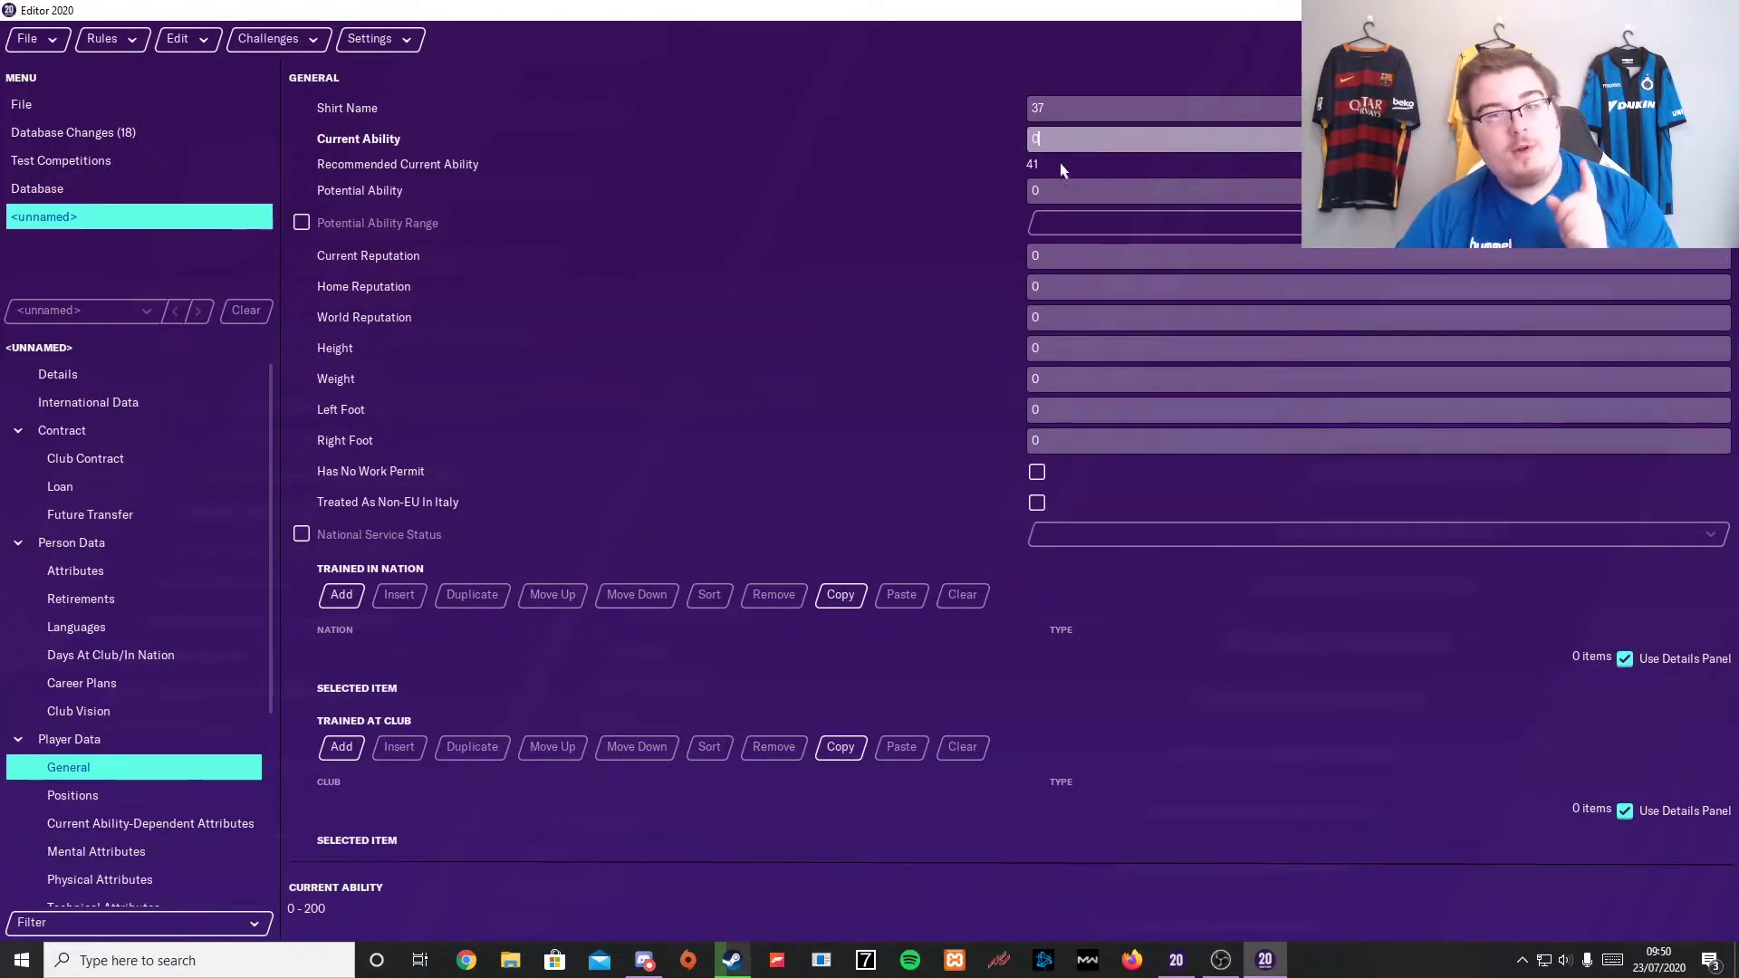
pyautogui.click(874, 187)
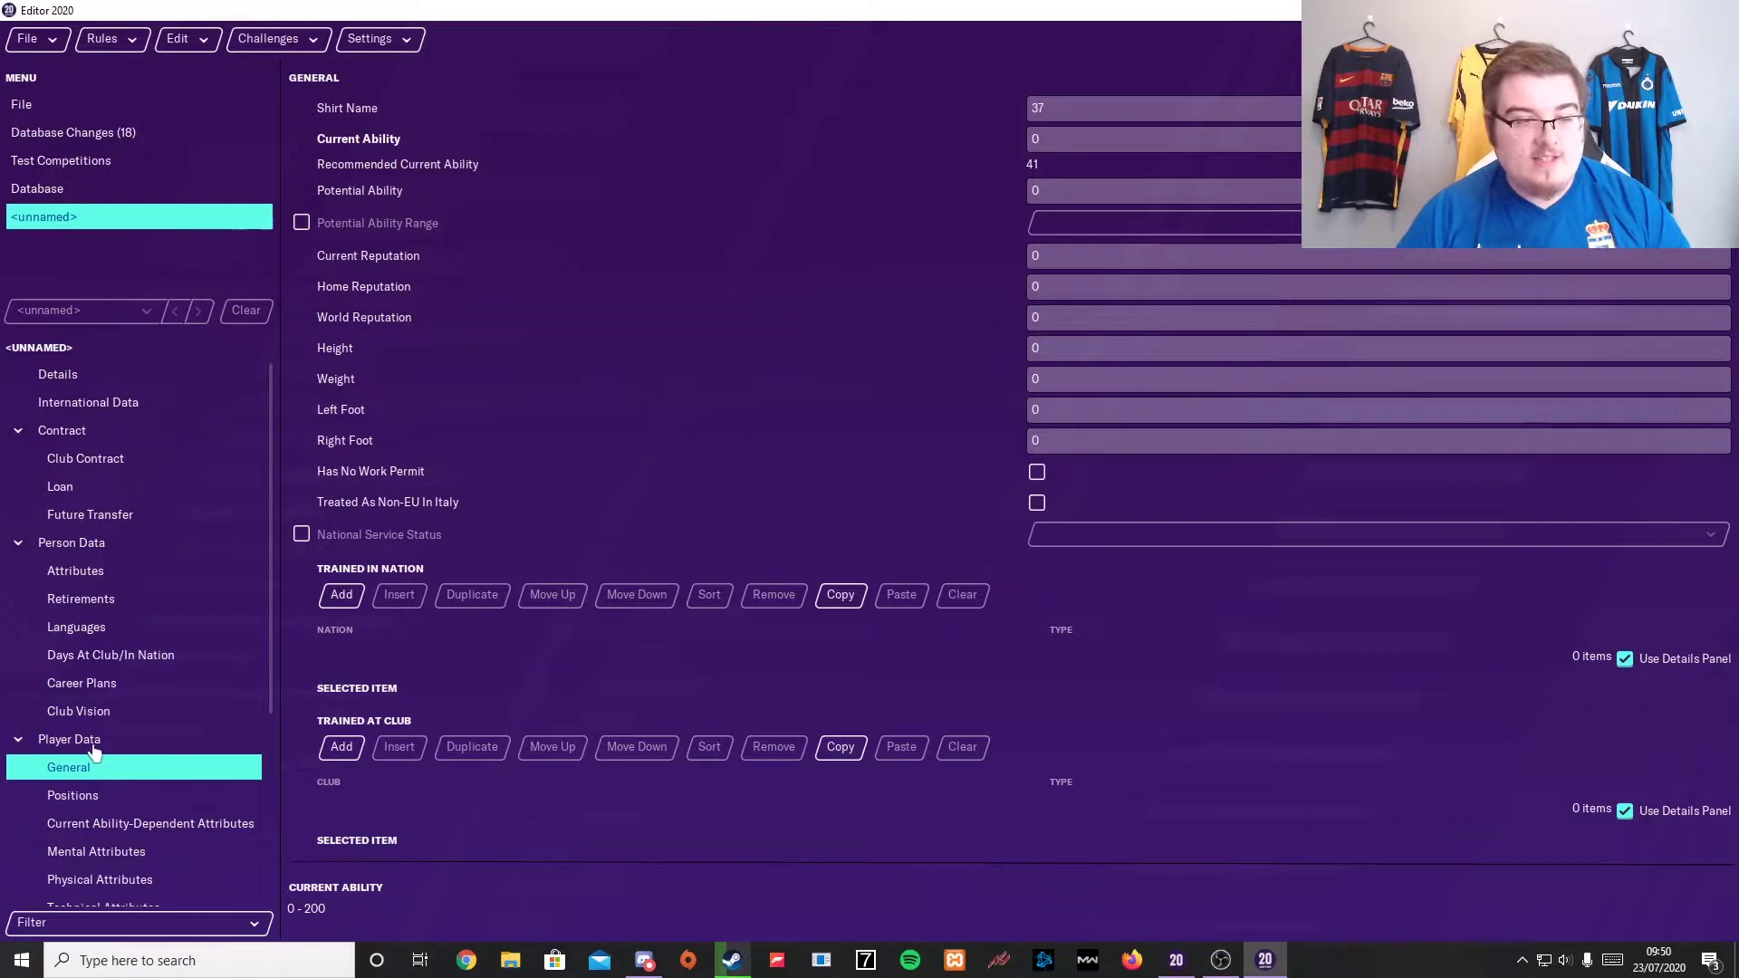
# Rate the player 20 at Defender Left in the Positions data
pyautogui.click(109, 799)
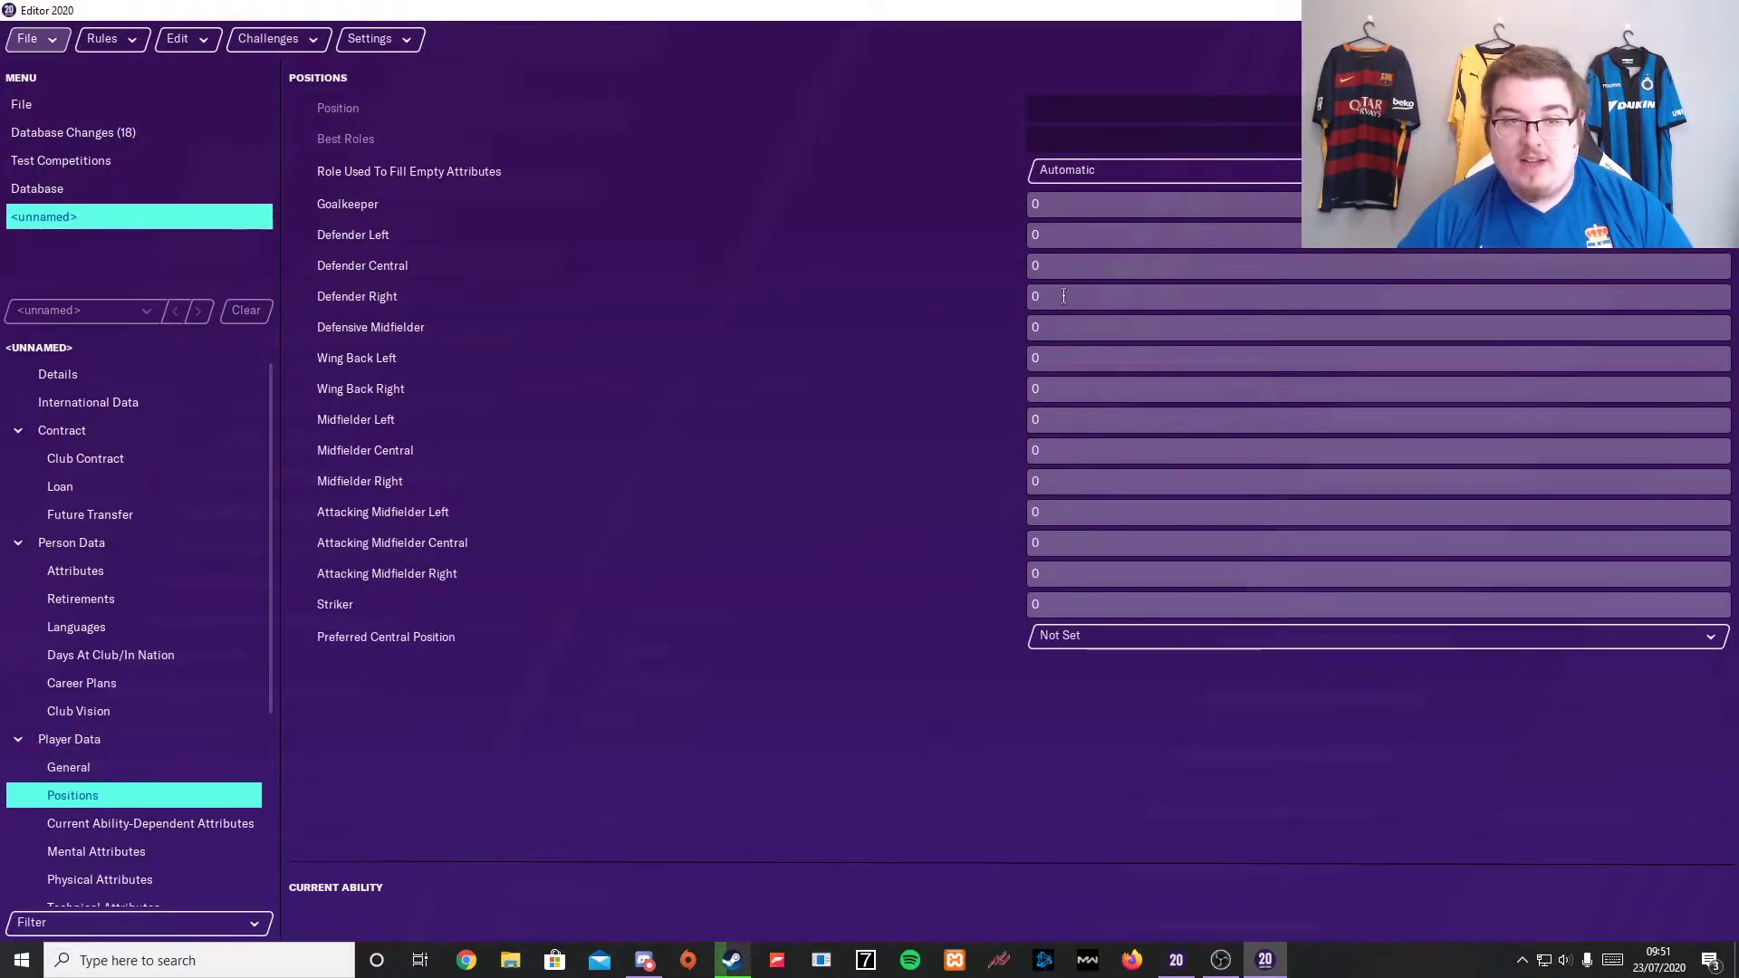
pyautogui.click(1078, 240)
pyautogui.write('20')
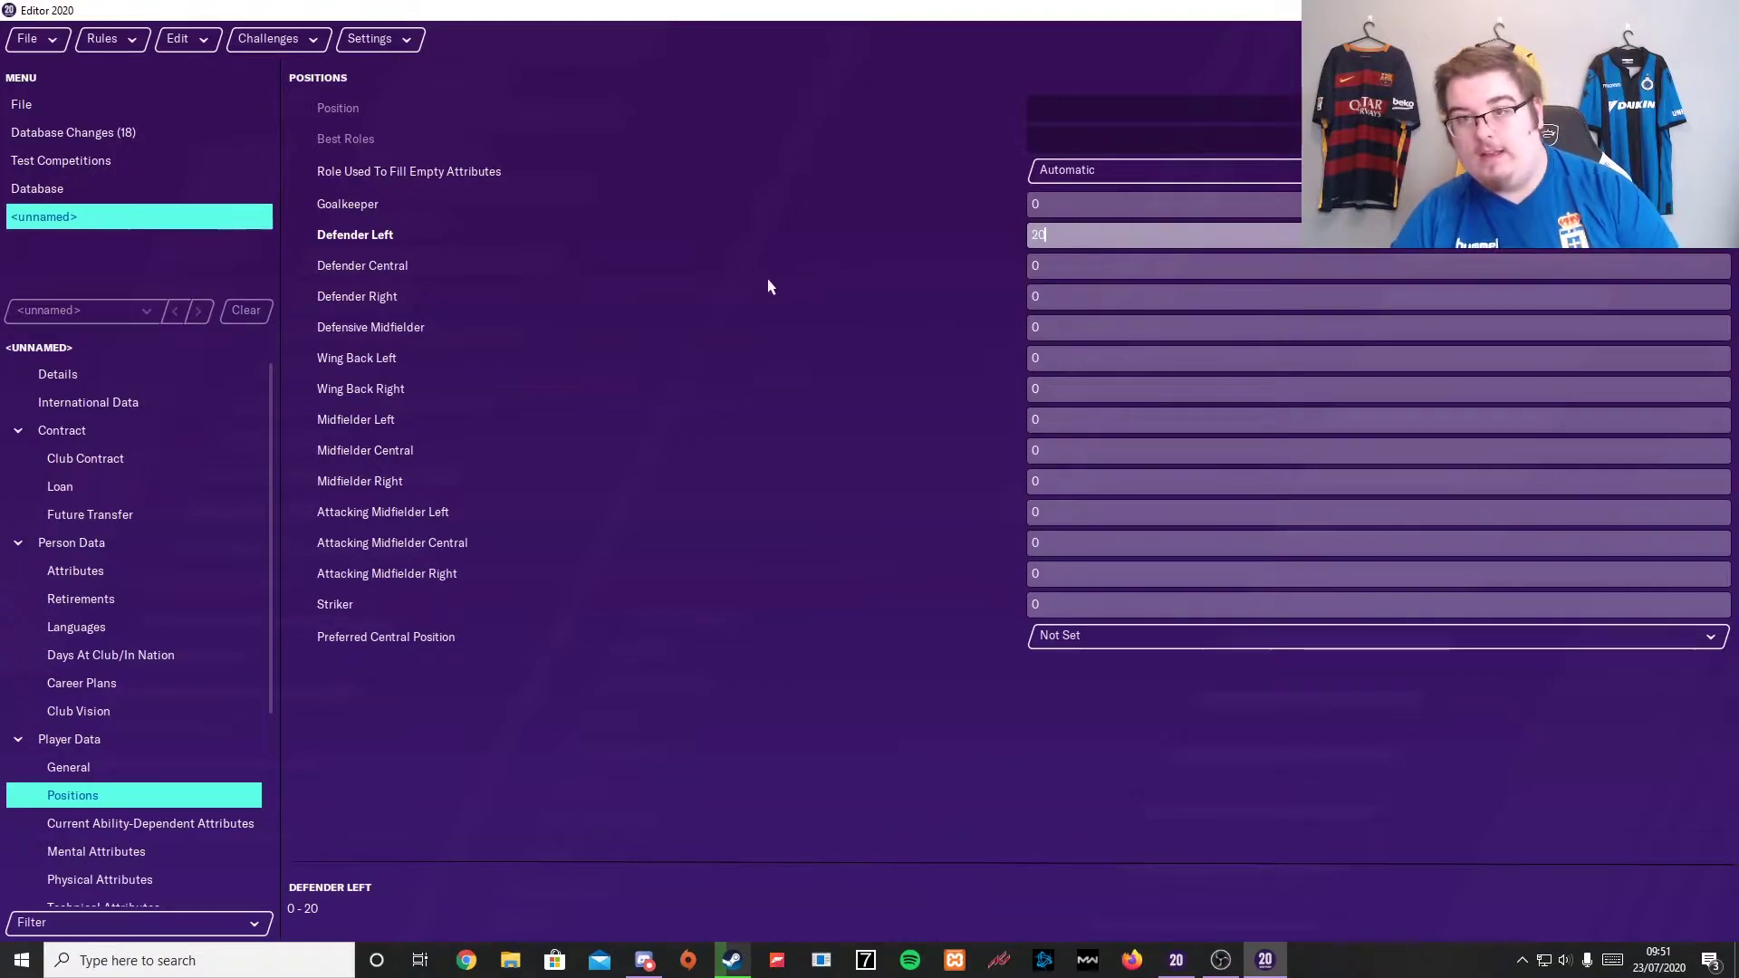
pyautogui.press('Return')
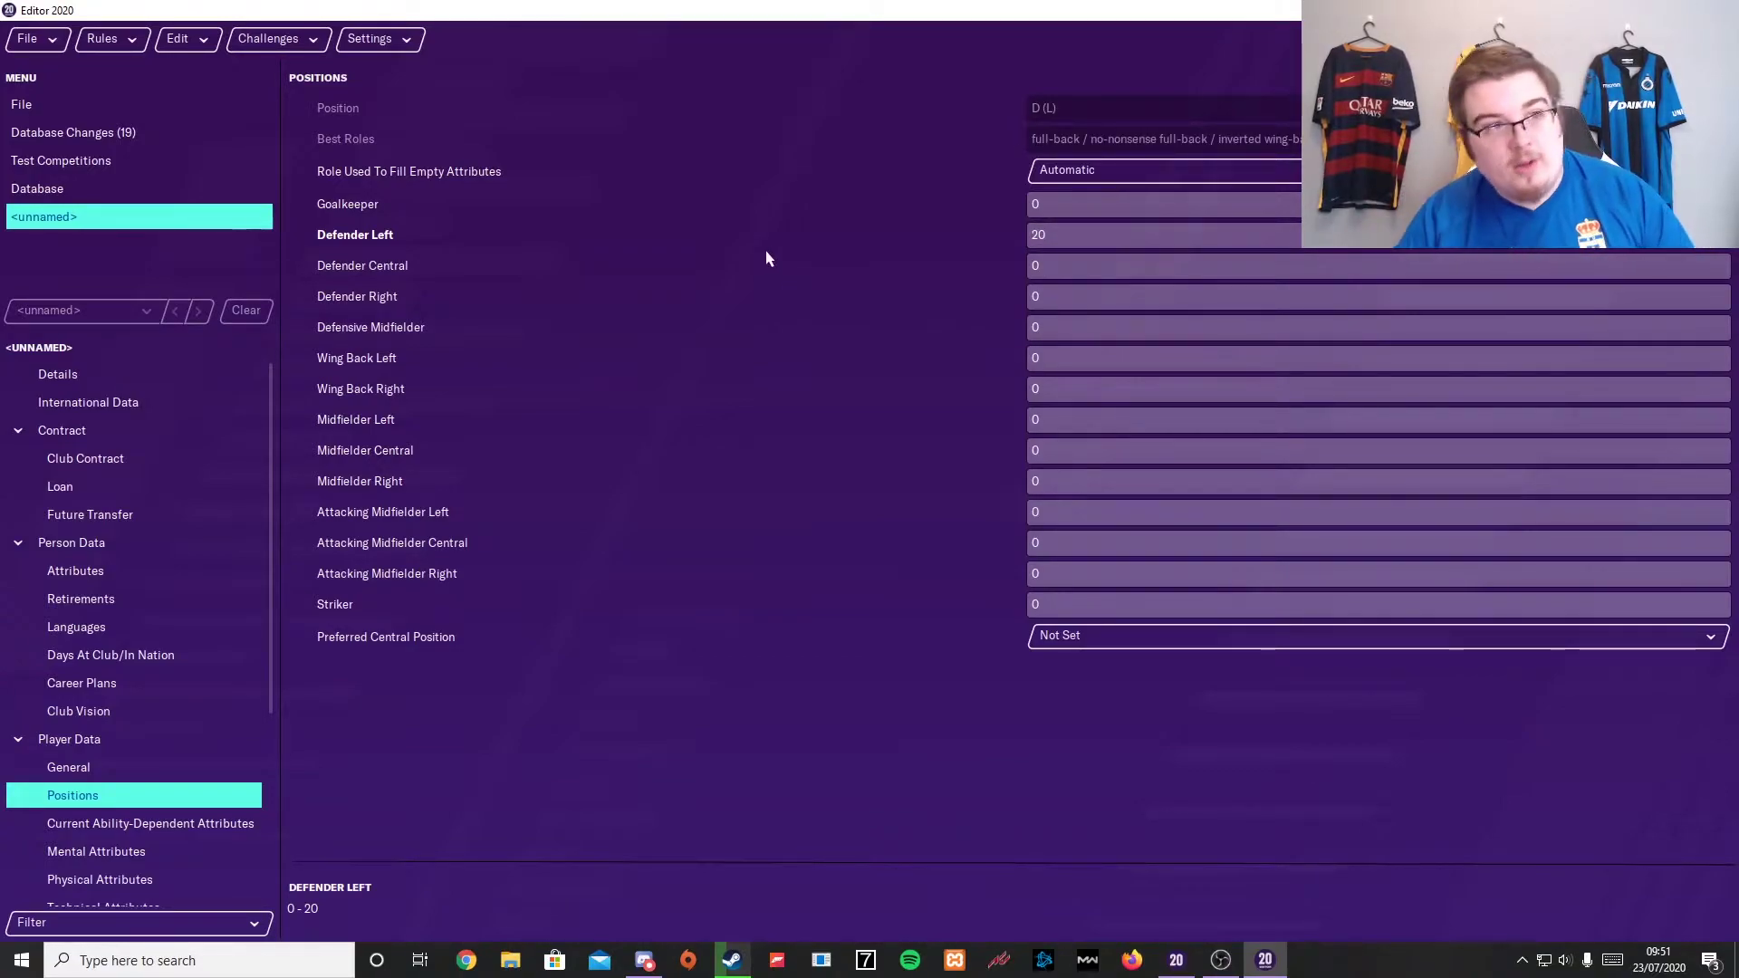
# Inspect the Passing, Crossing and Current Ability fields, all still 0, on the attributes page
pyautogui.click(220, 829)
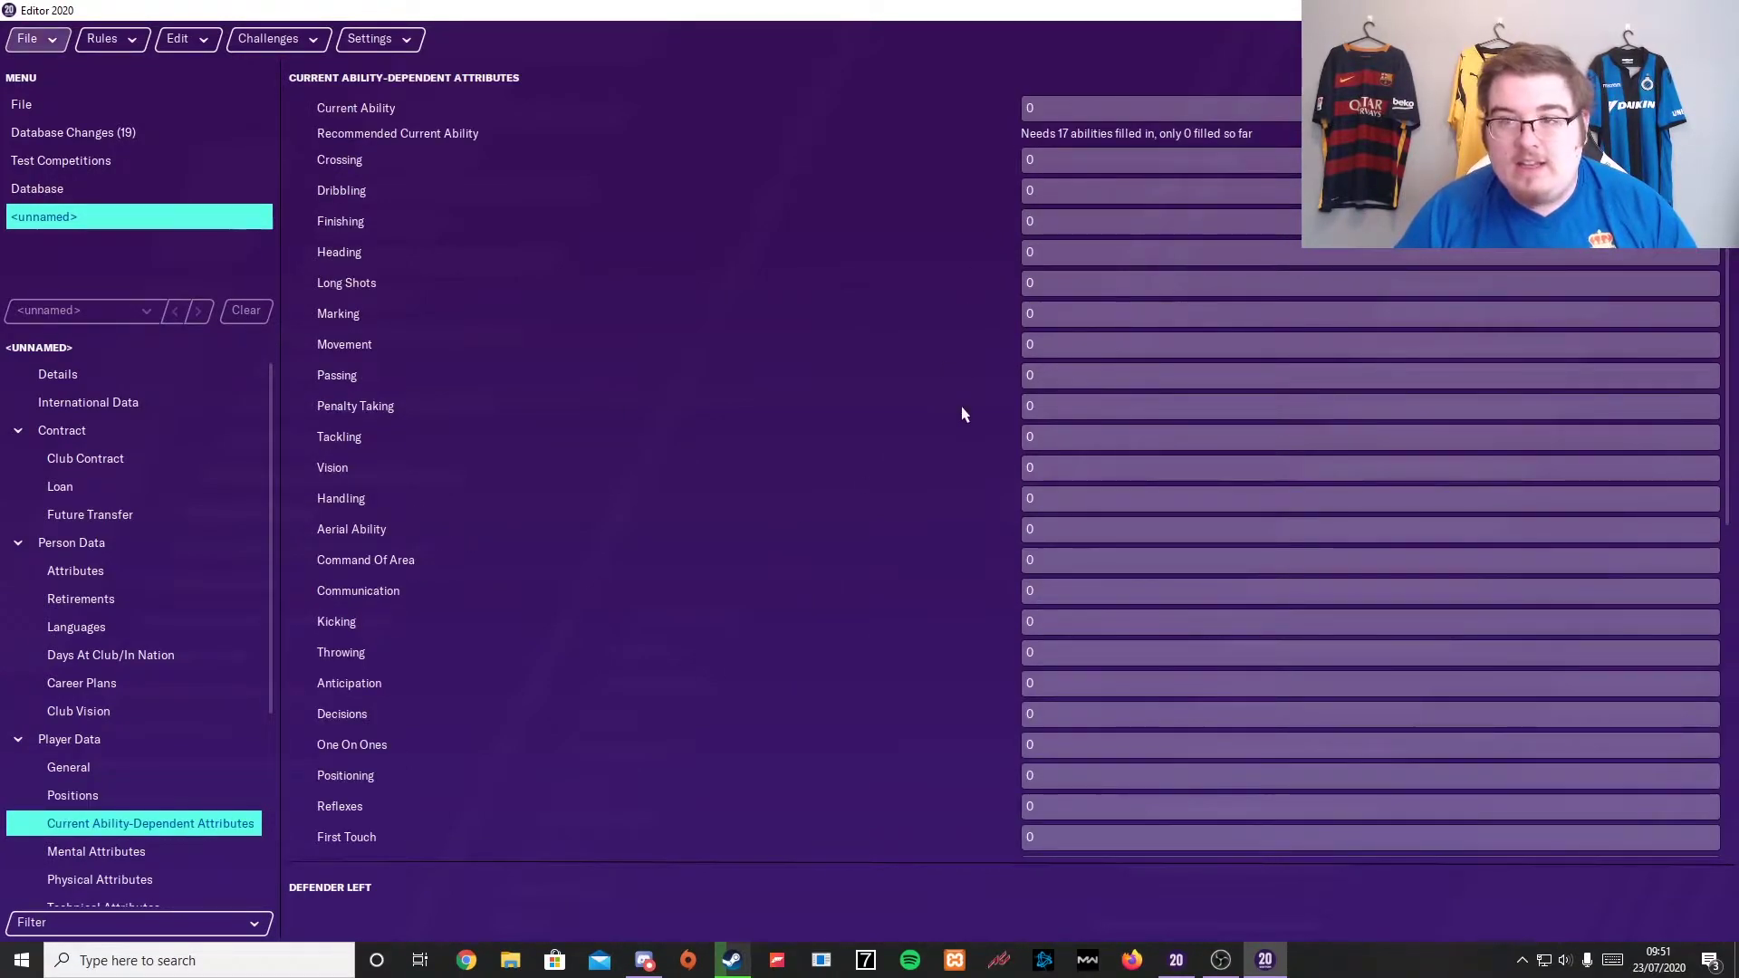
pyautogui.scroll(-6, 1087, 453)
pyautogui.scroll(6, 1099, 779)
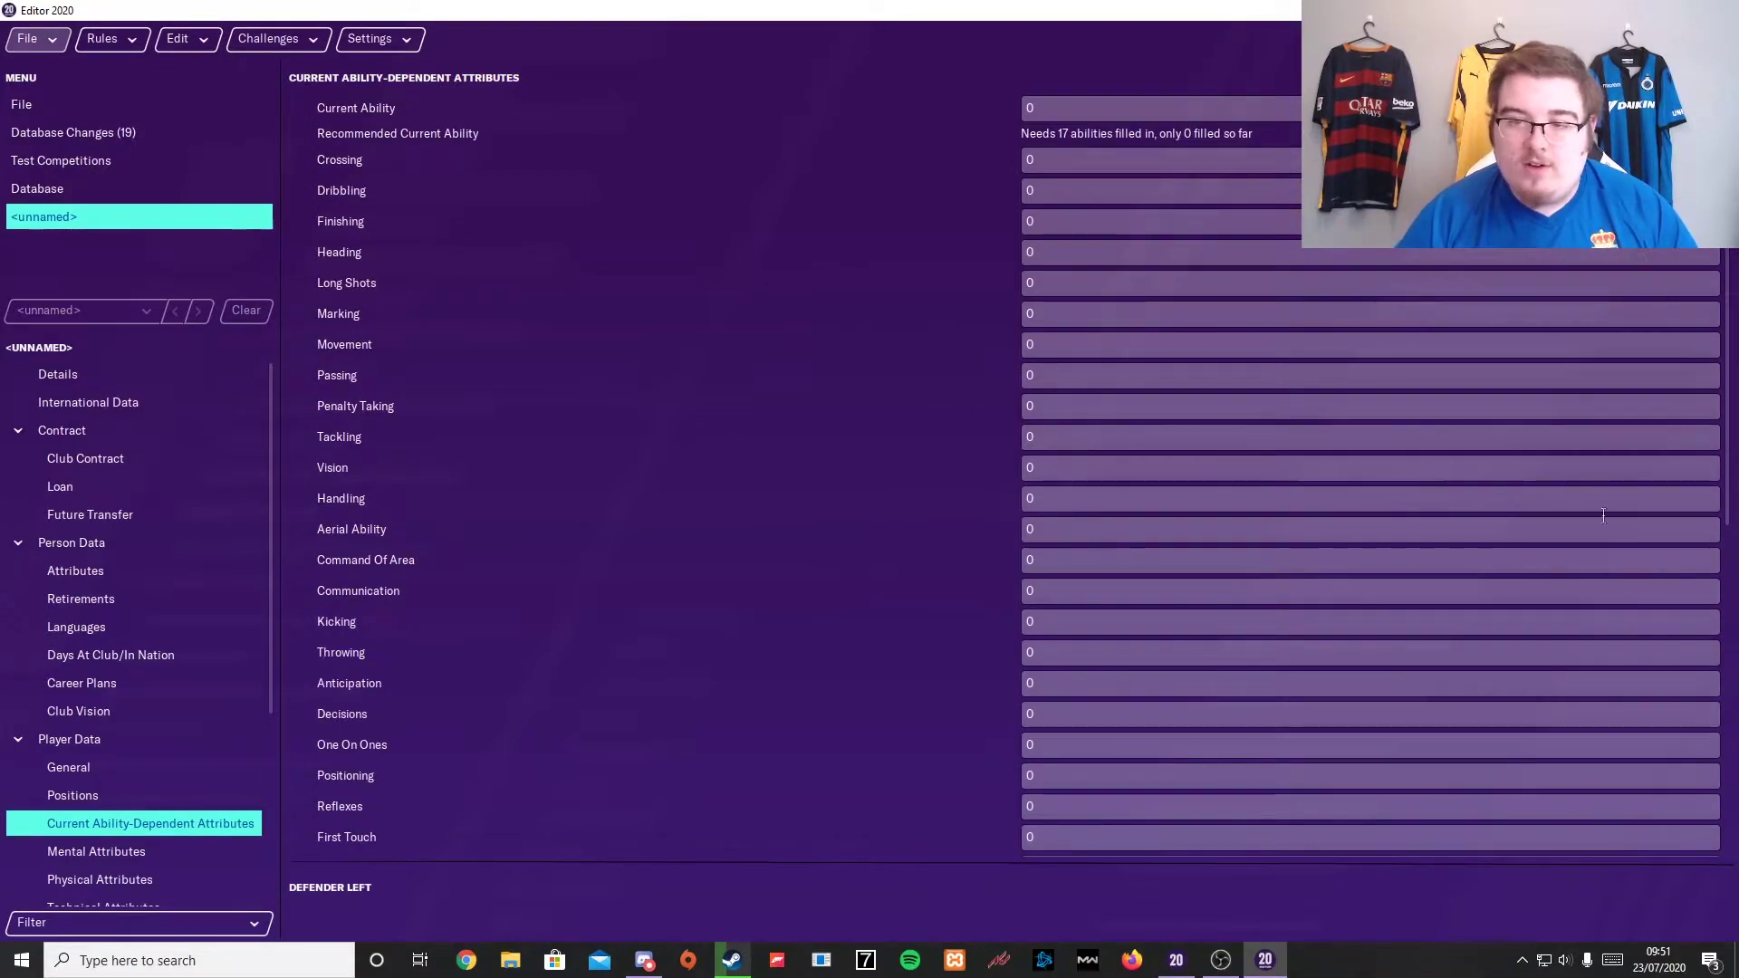
pyautogui.click(1090, 379)
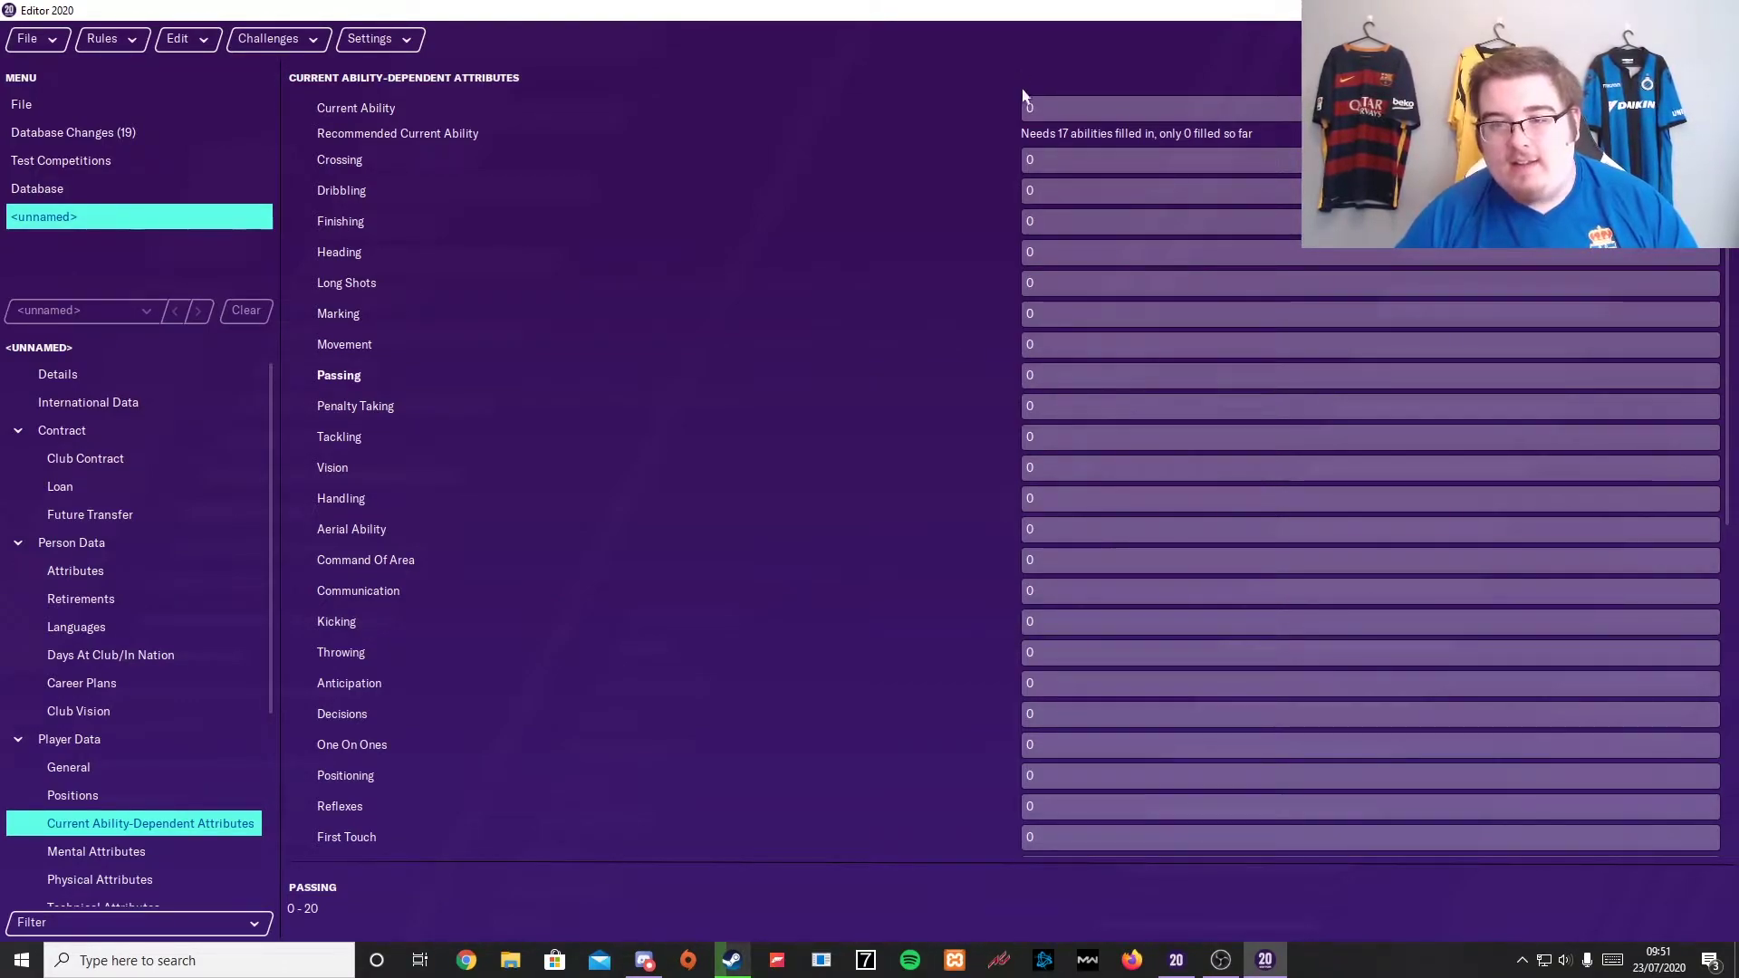
pyautogui.click(1076, 159)
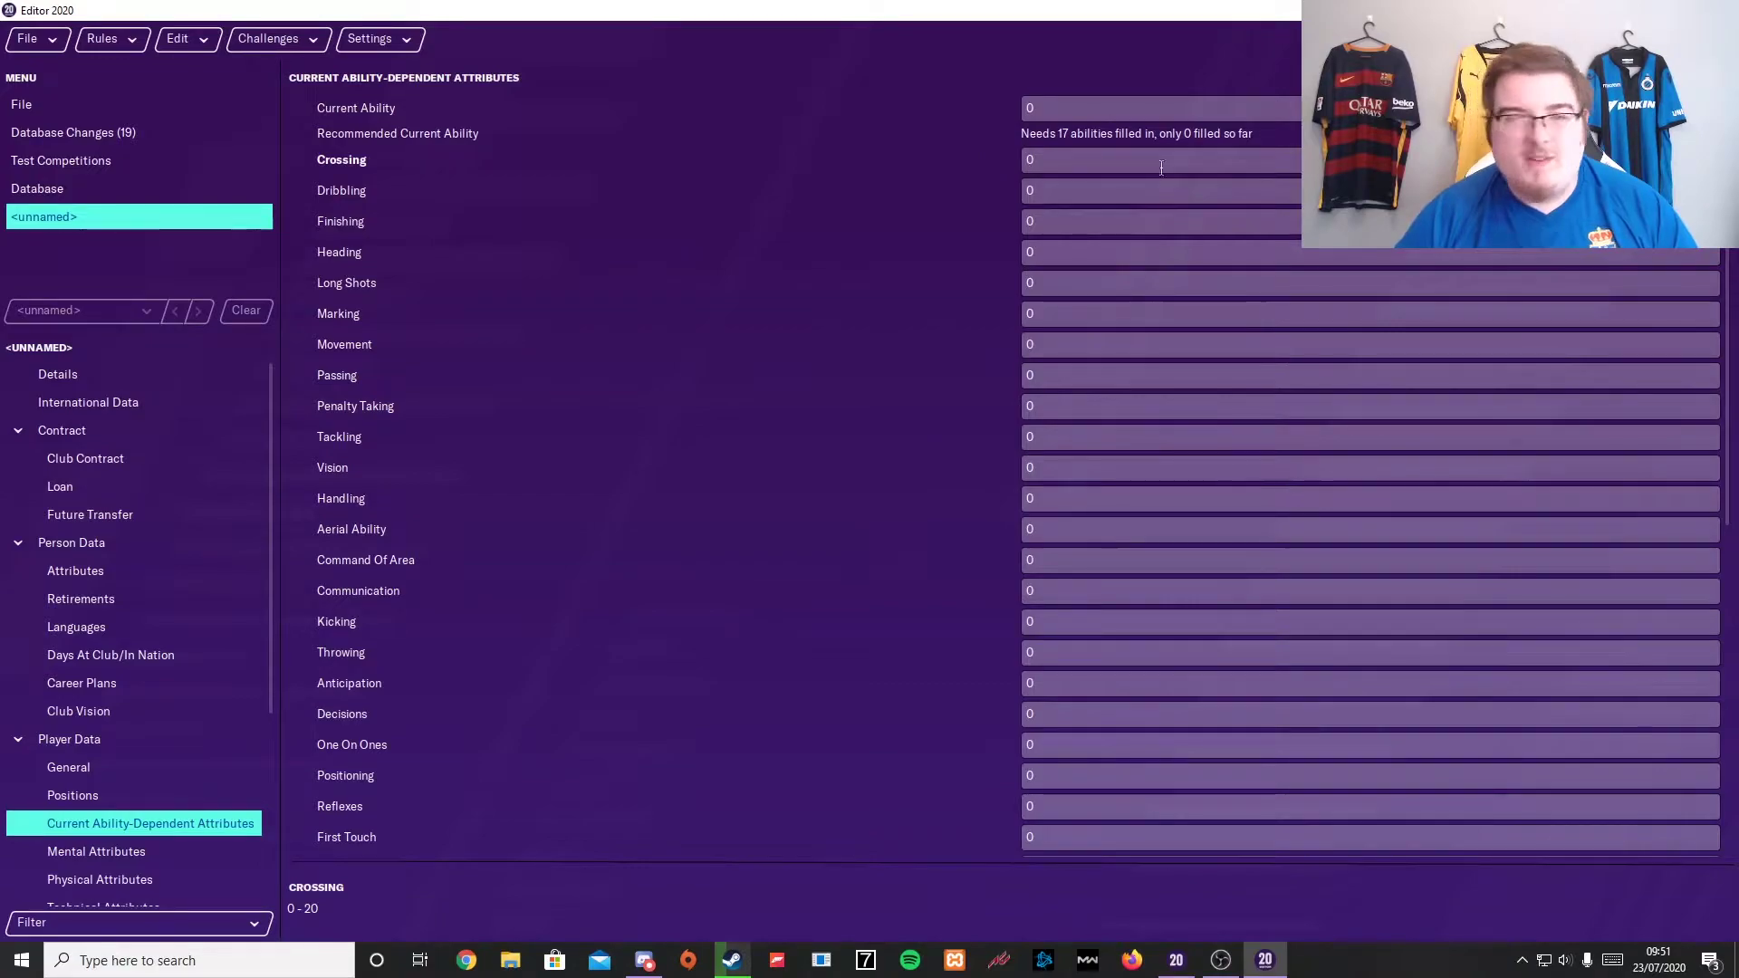
pyautogui.click(1061, 107)
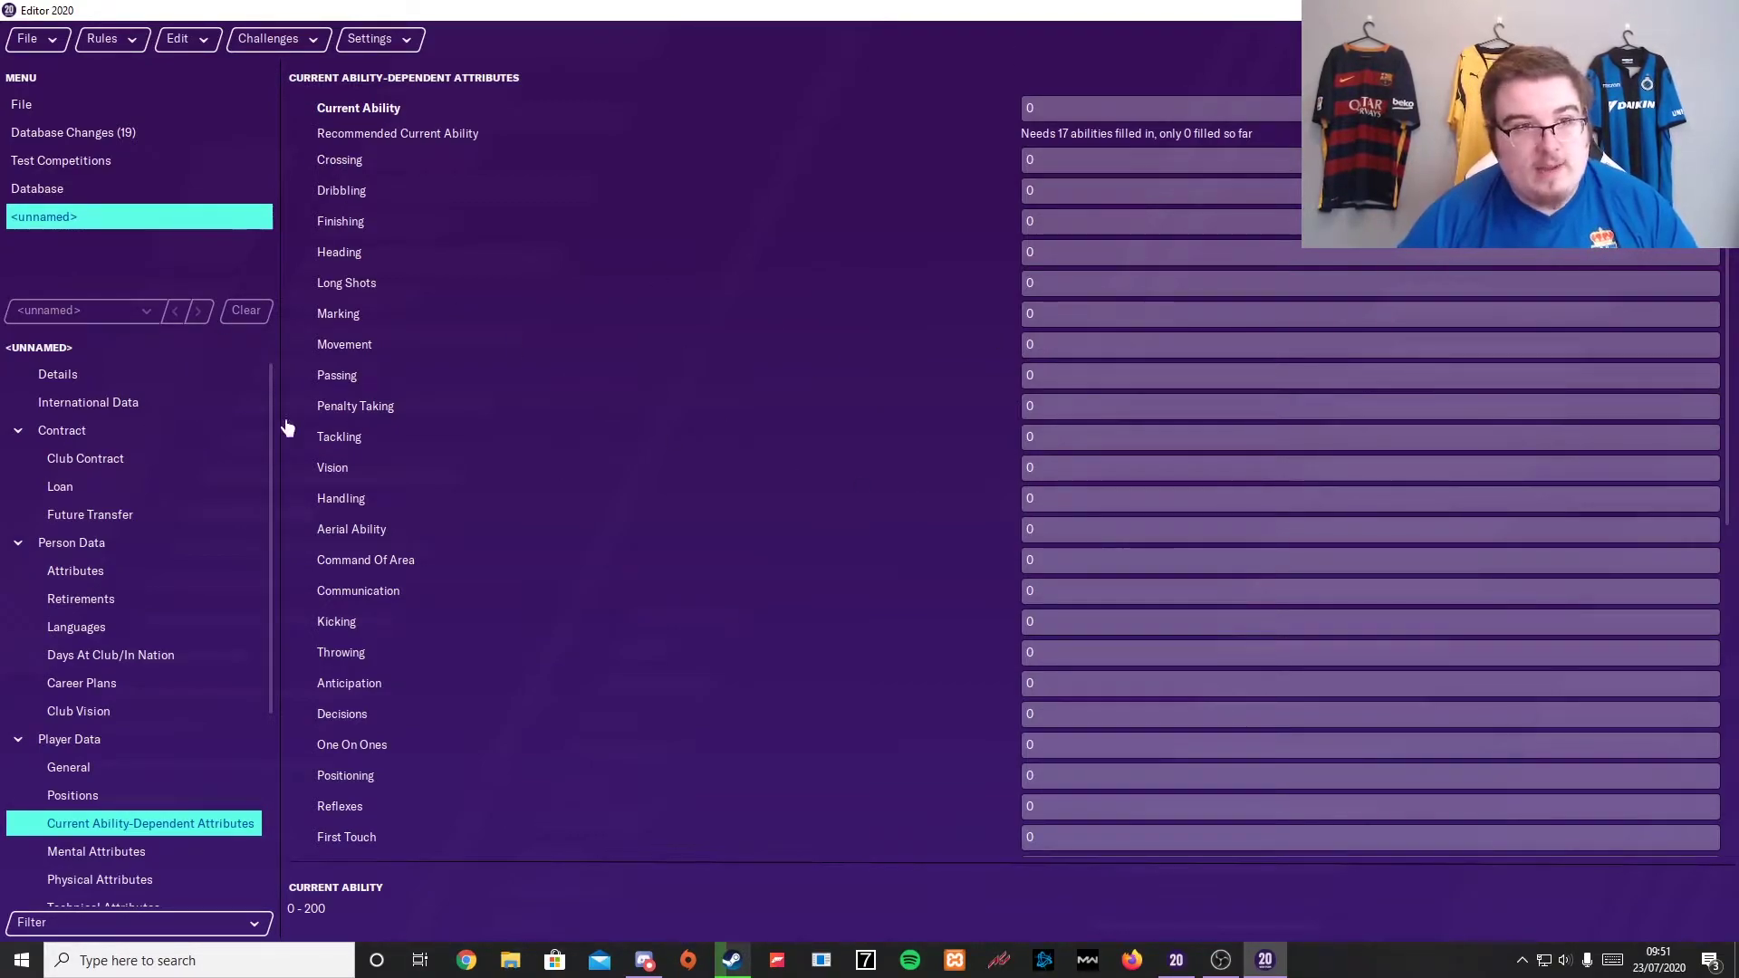
# Filter People by the player's first and last name to find the 19-year-old Dortmund winger
pyautogui.click(74, 190)
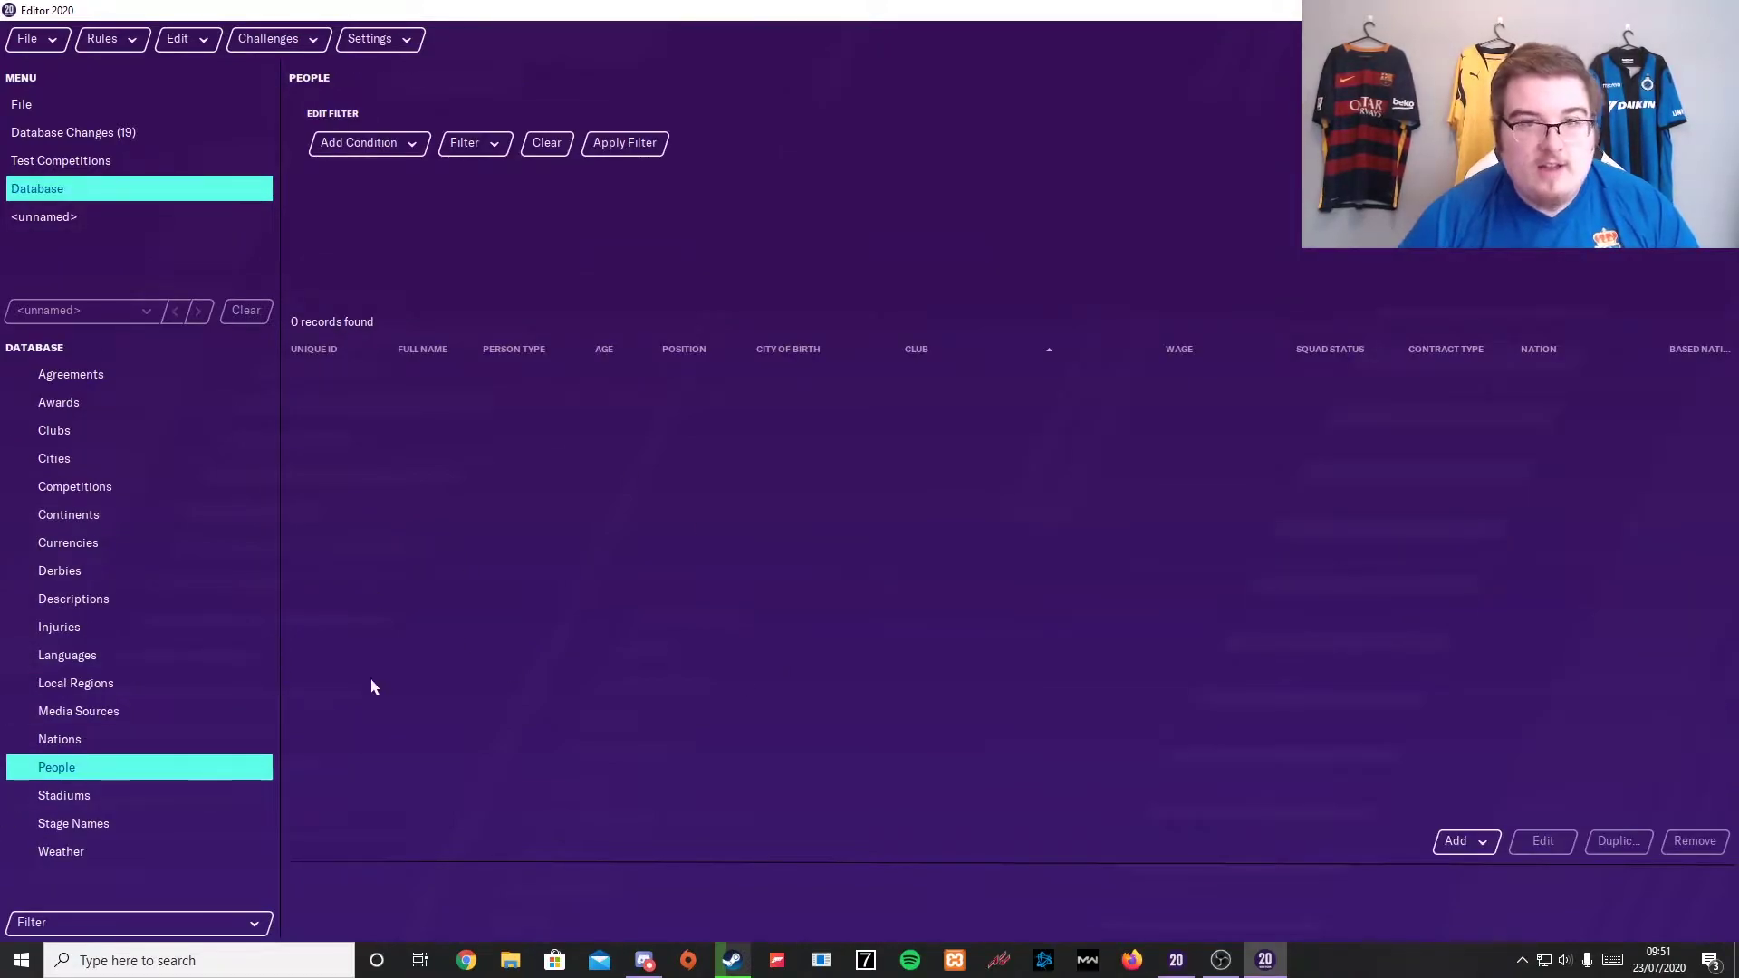
pyautogui.click(399, 144)
pyautogui.click(377, 202)
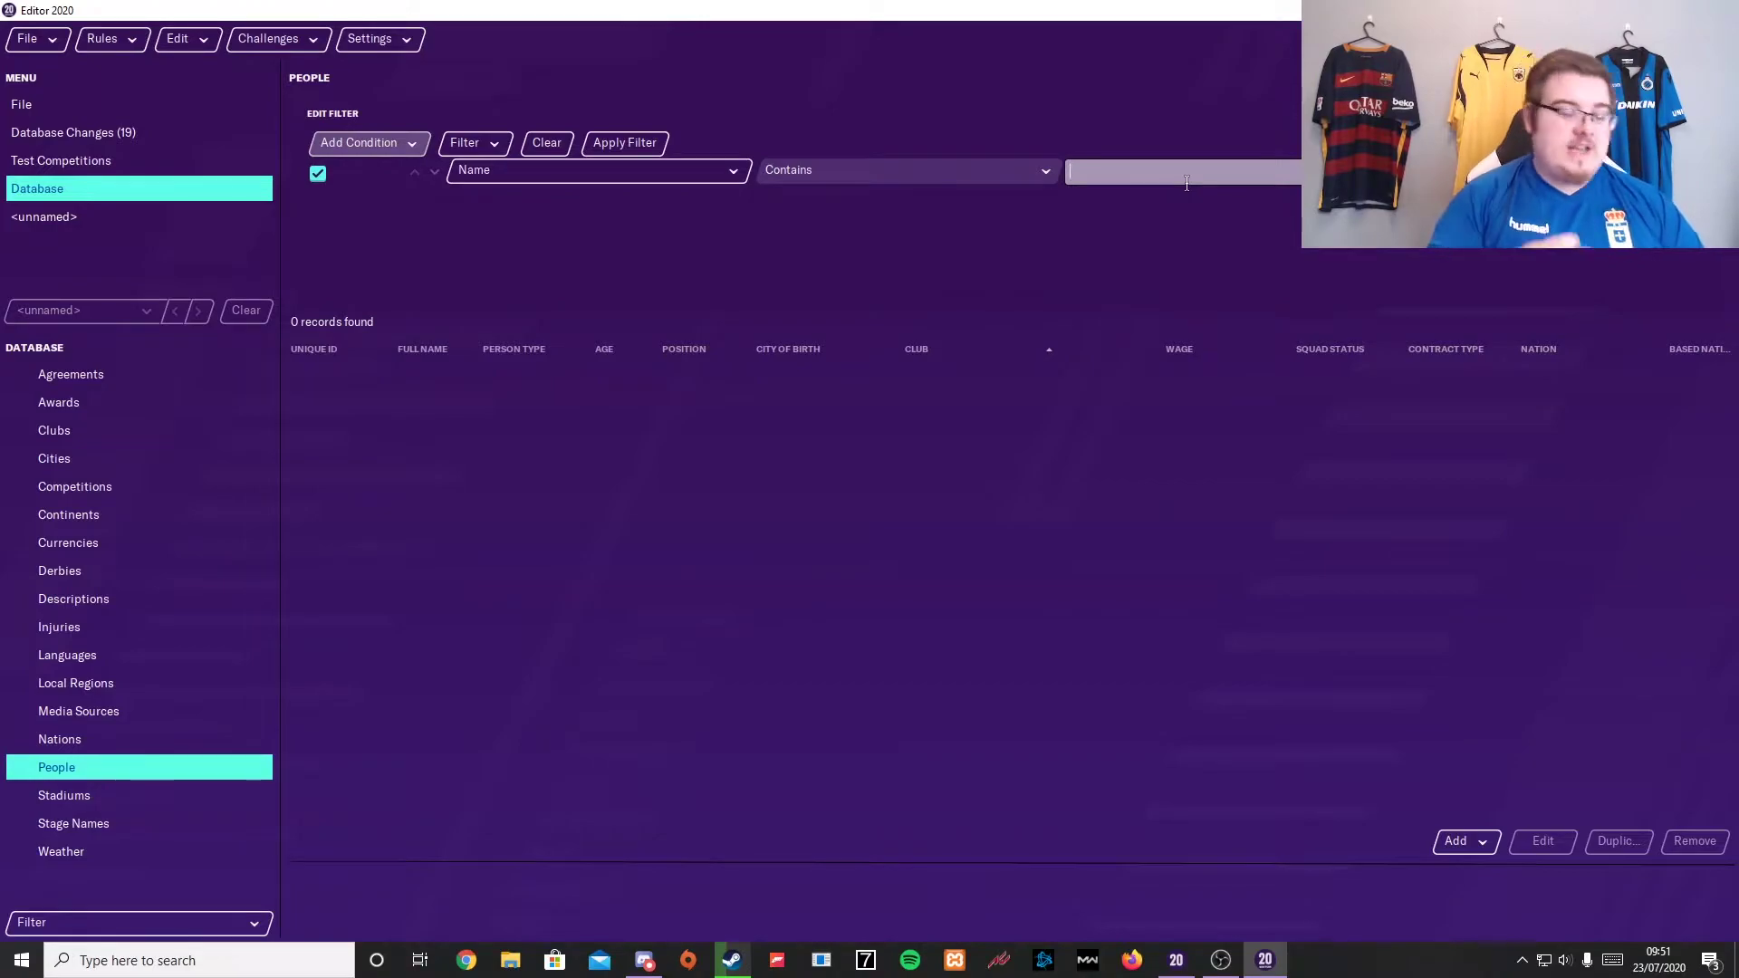
pyautogui.write('jadon sanchp')
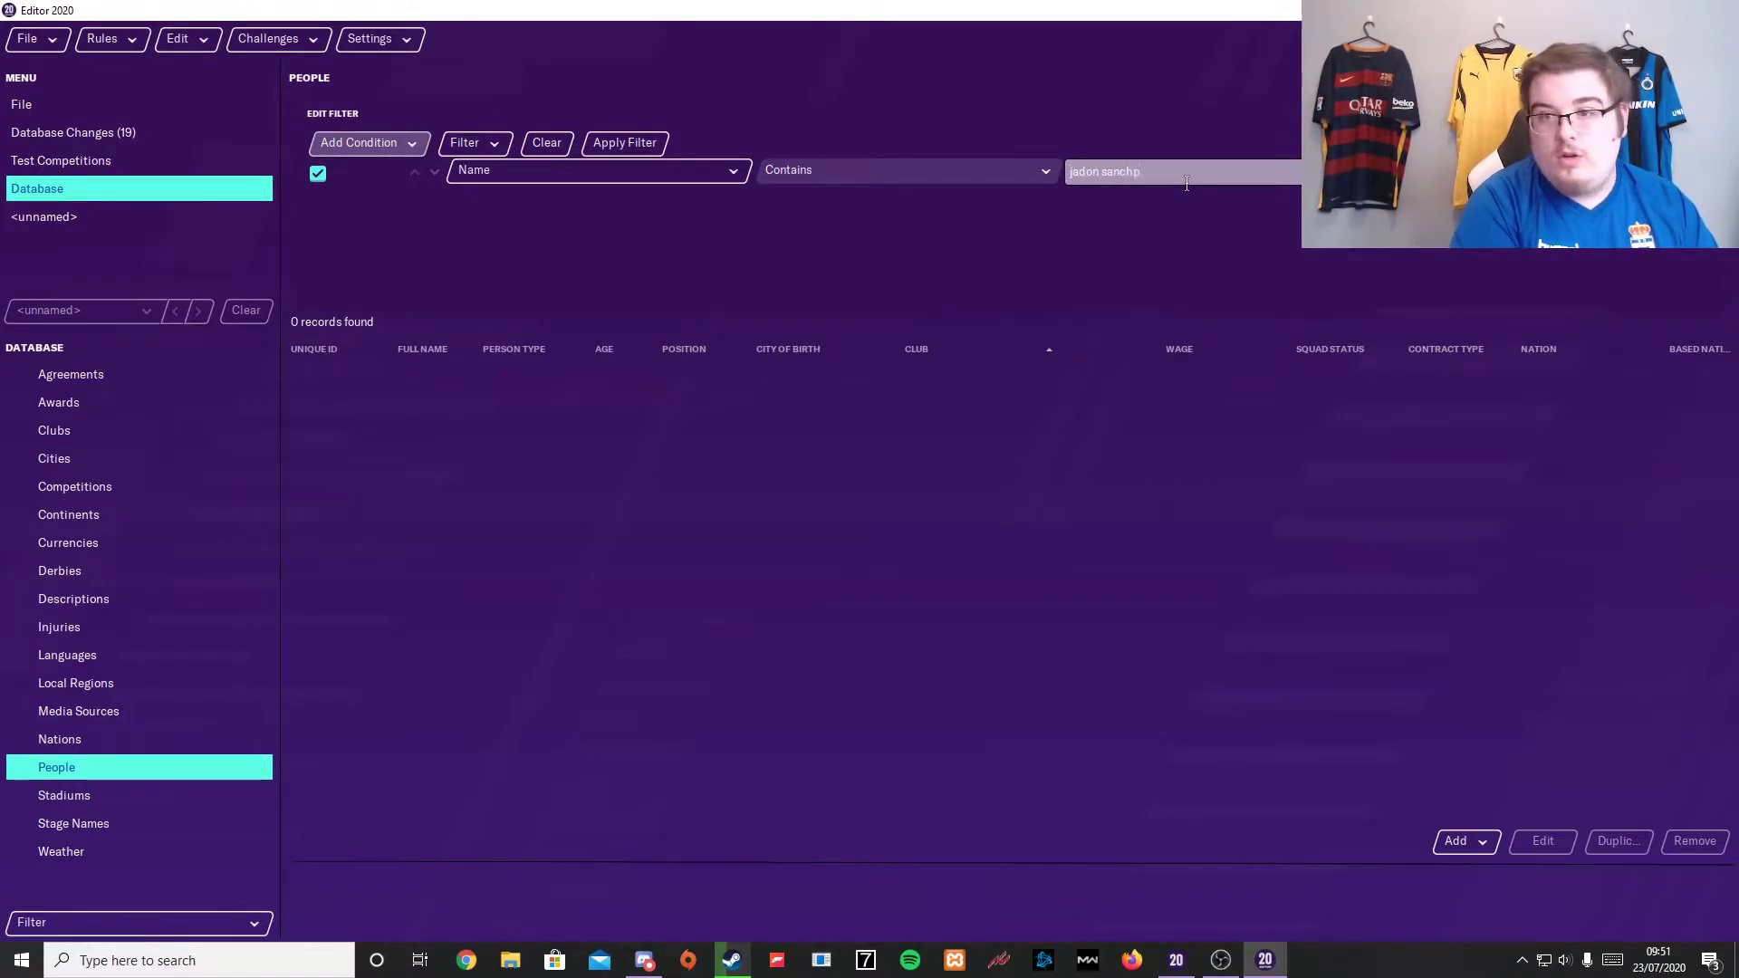
pyautogui.press('Return')
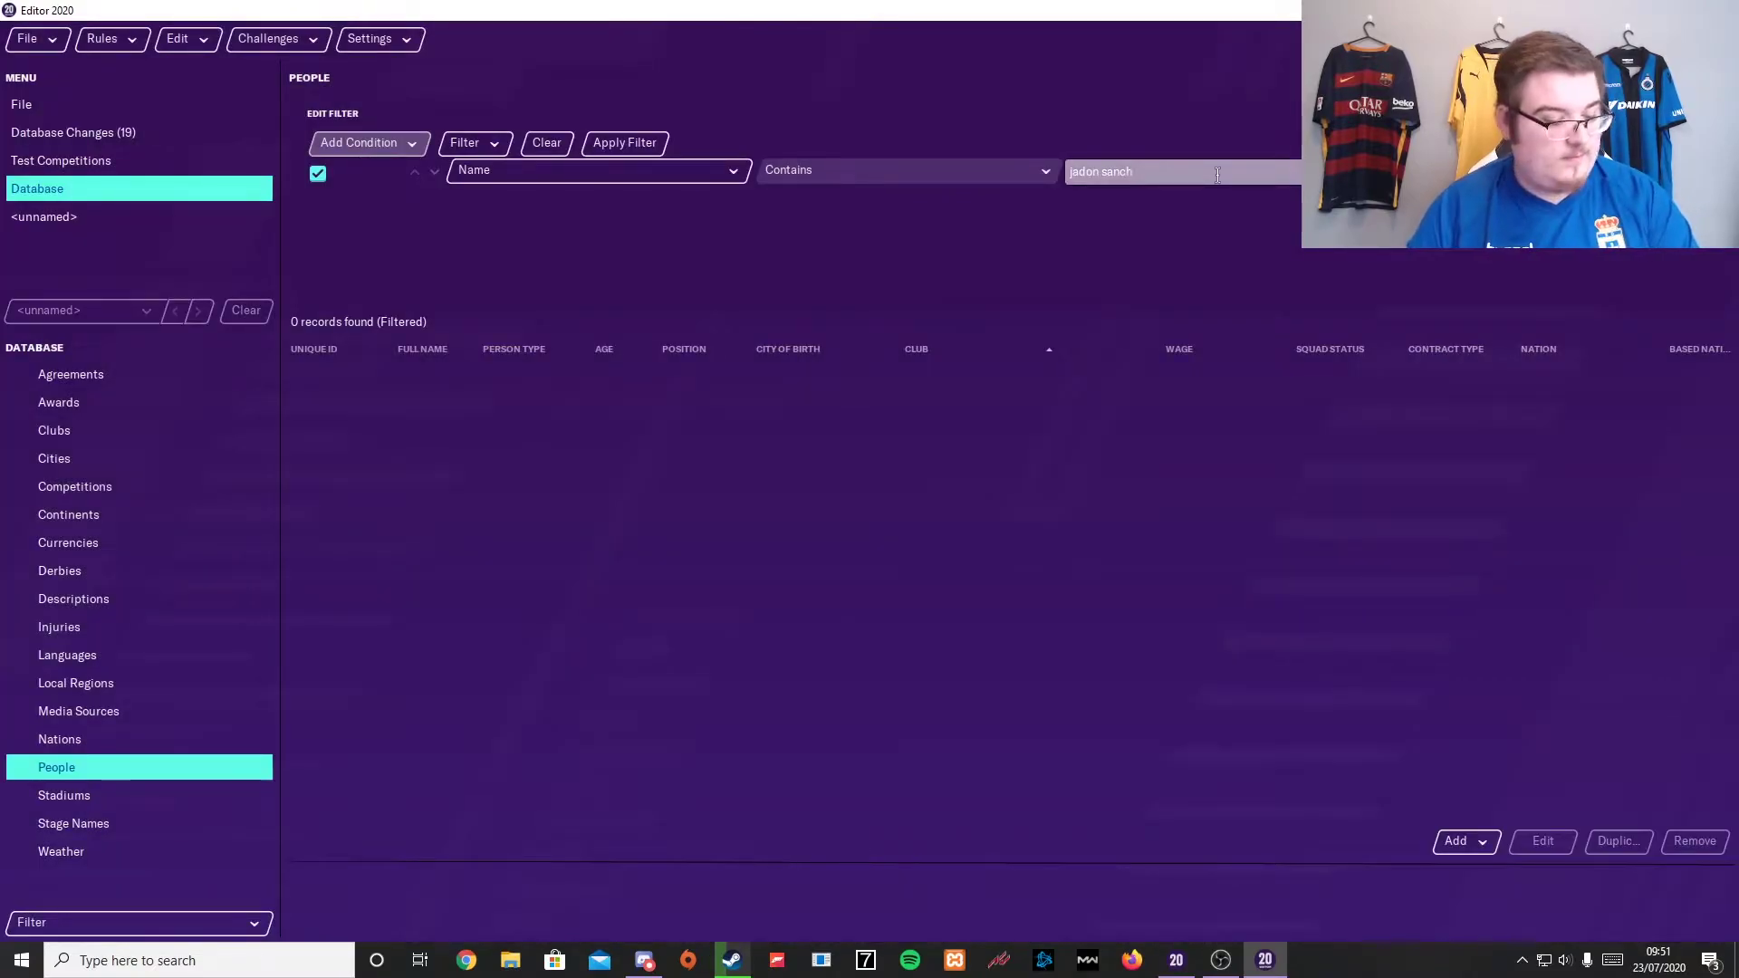
pyautogui.write('sancho')
pyautogui.press('Return')
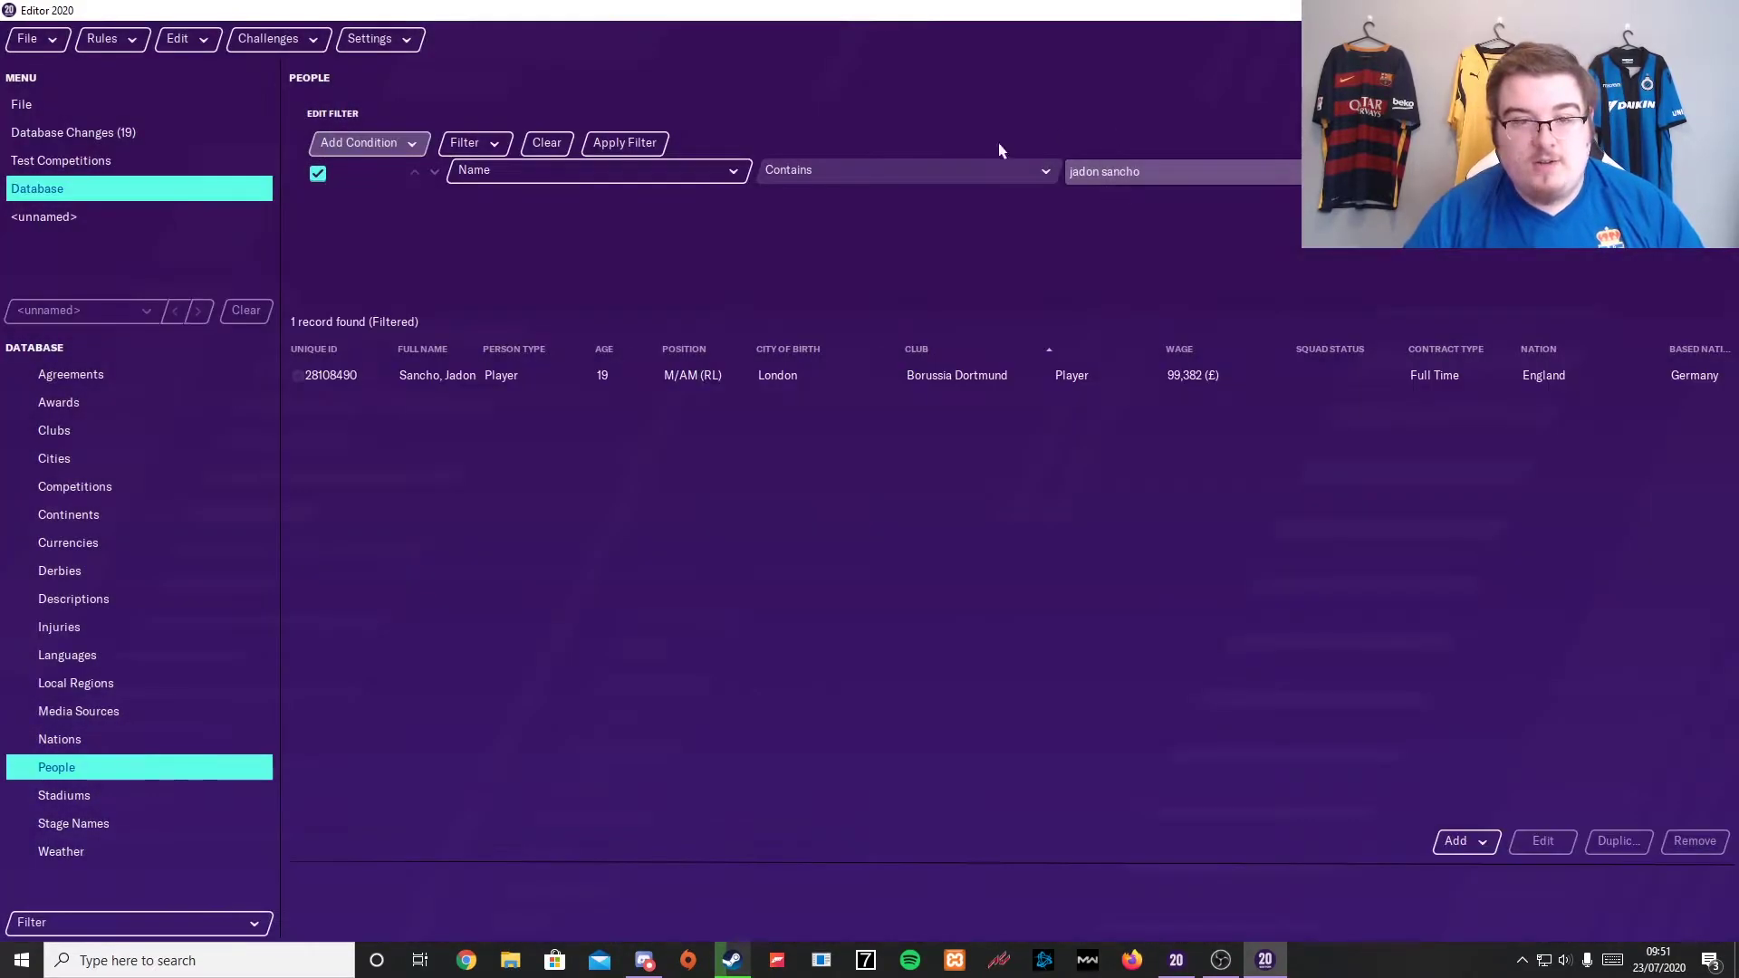
# Open the winger's record and check Potential Ability 178 and Current Ability 155
pyautogui.doubleClick(571, 396)
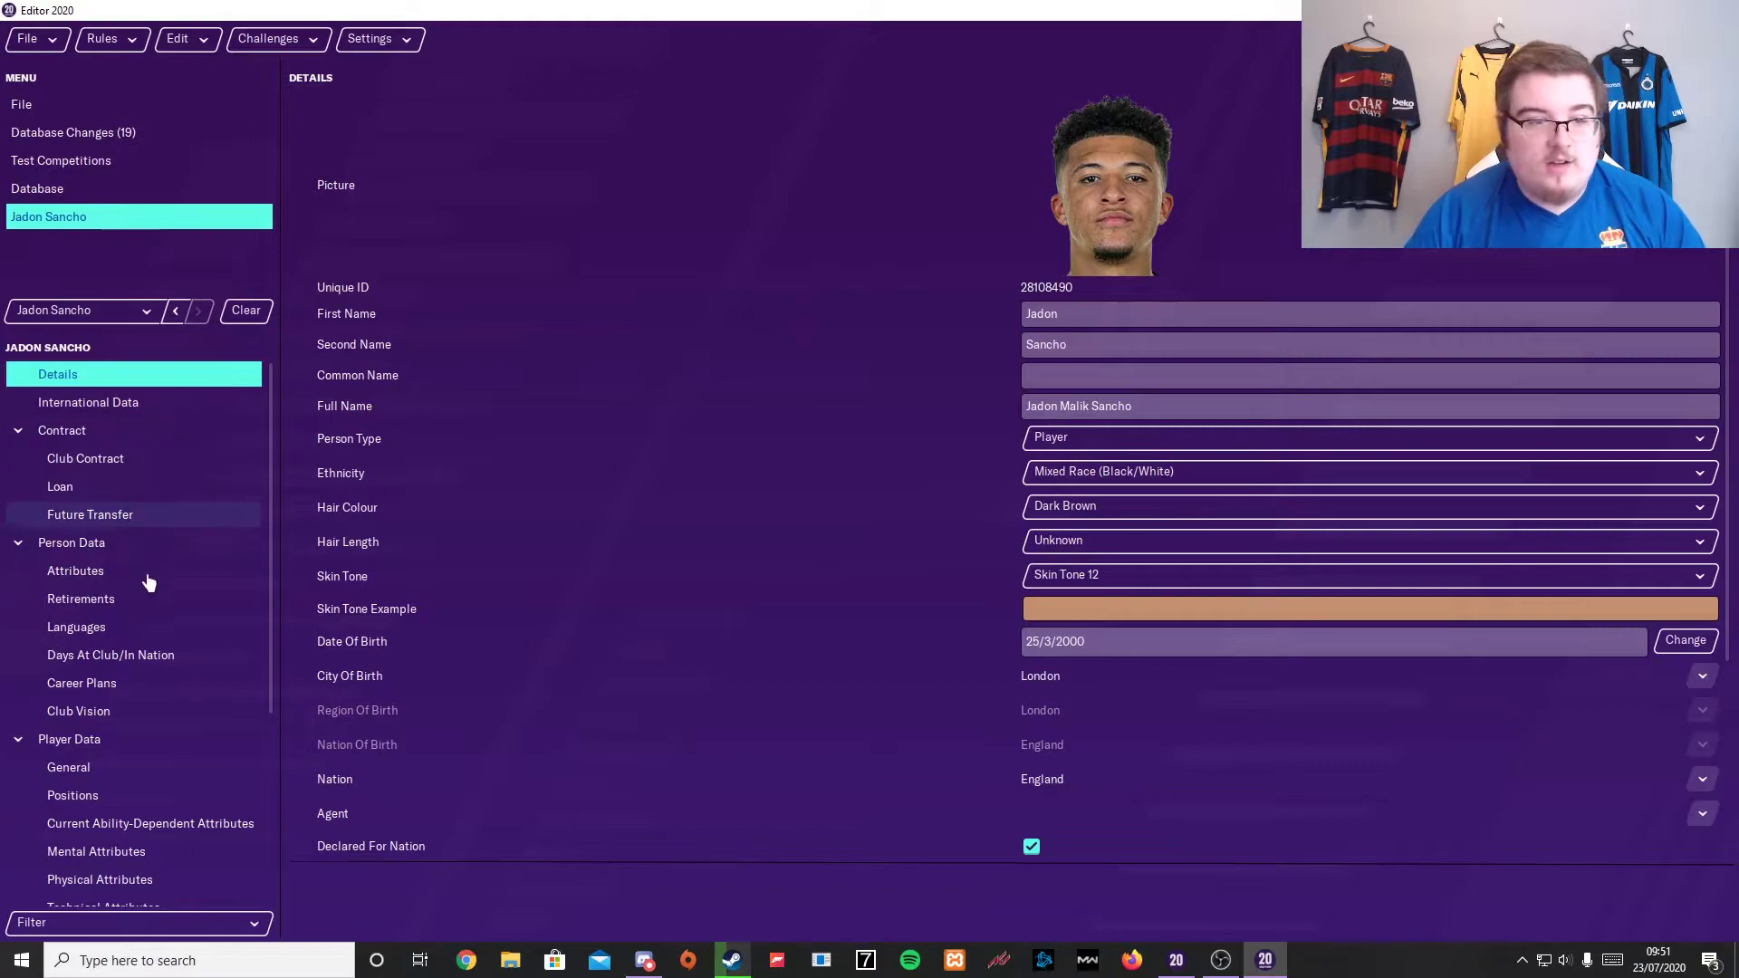
pyautogui.click(68, 573)
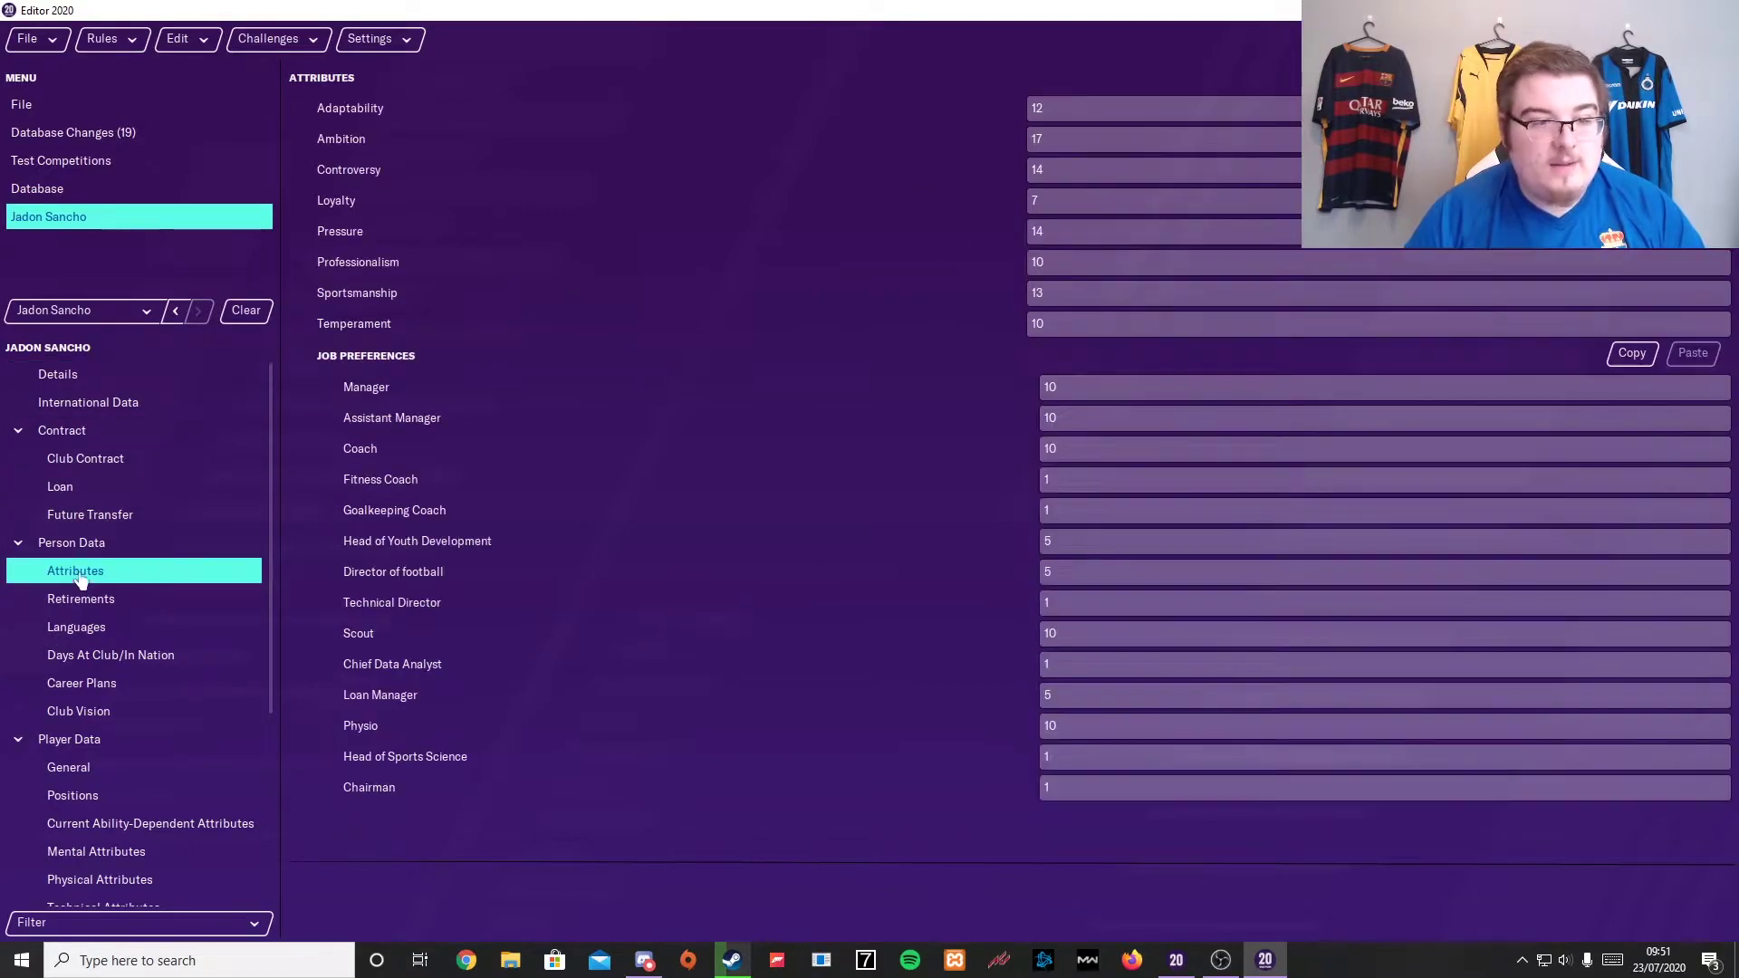
pyautogui.click(85, 603)
pyautogui.click(95, 772)
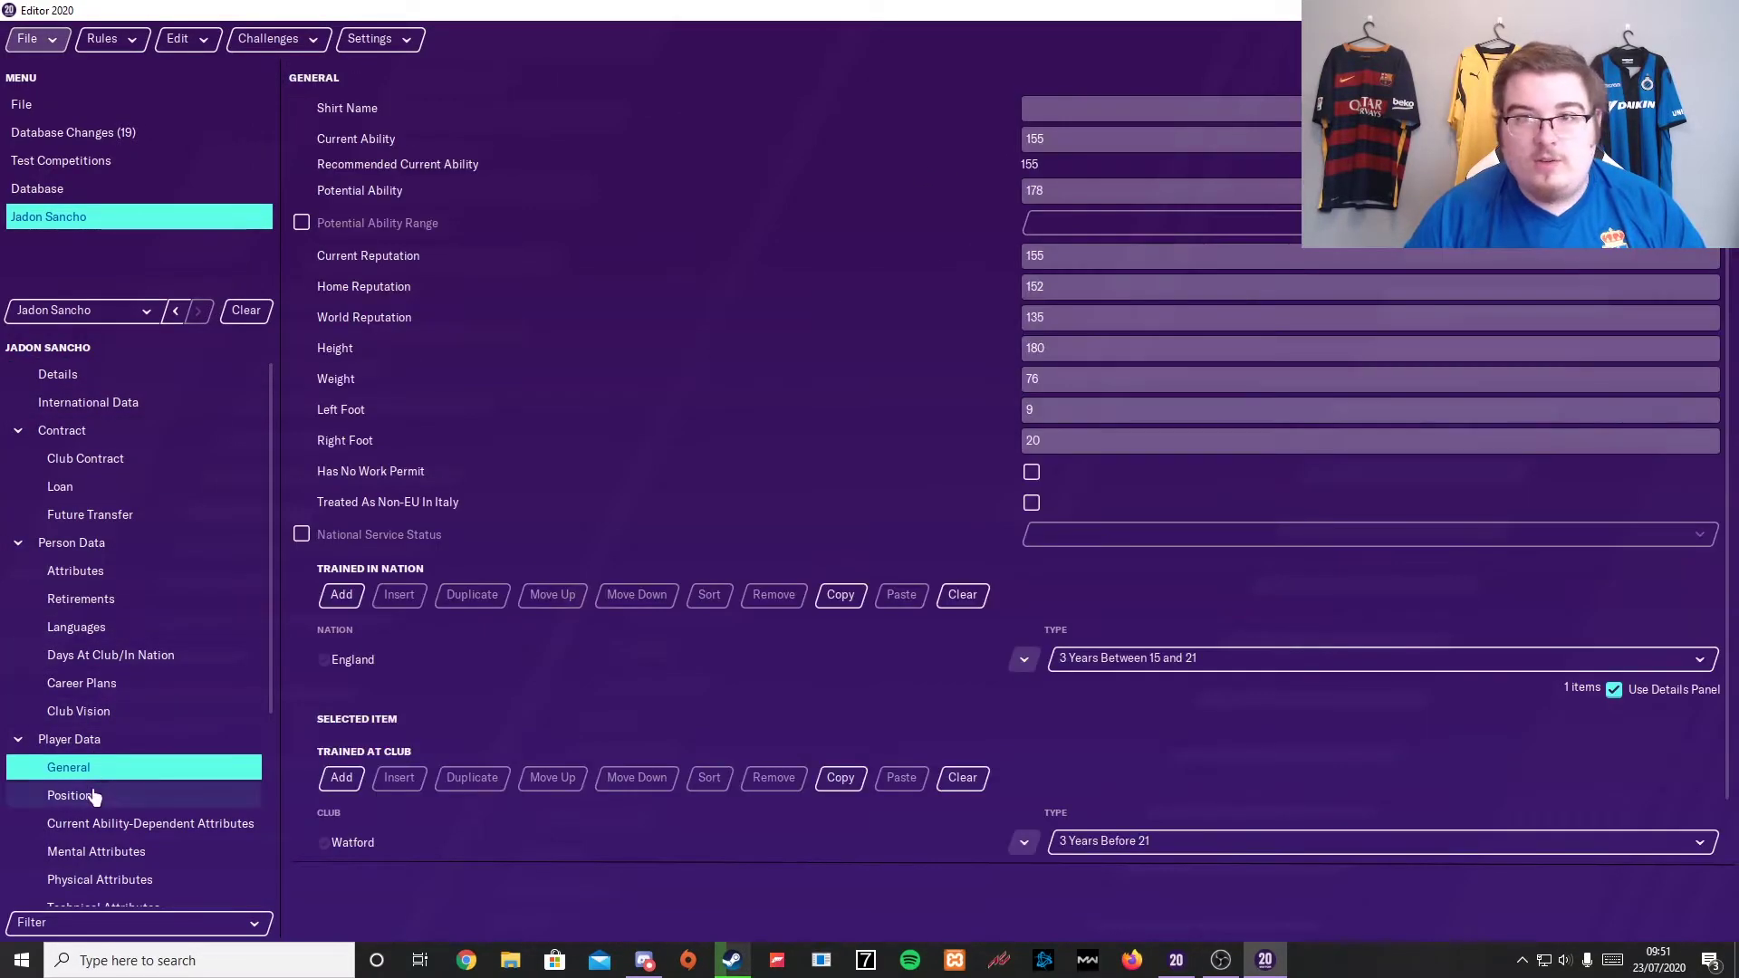
pyautogui.click(901, 206)
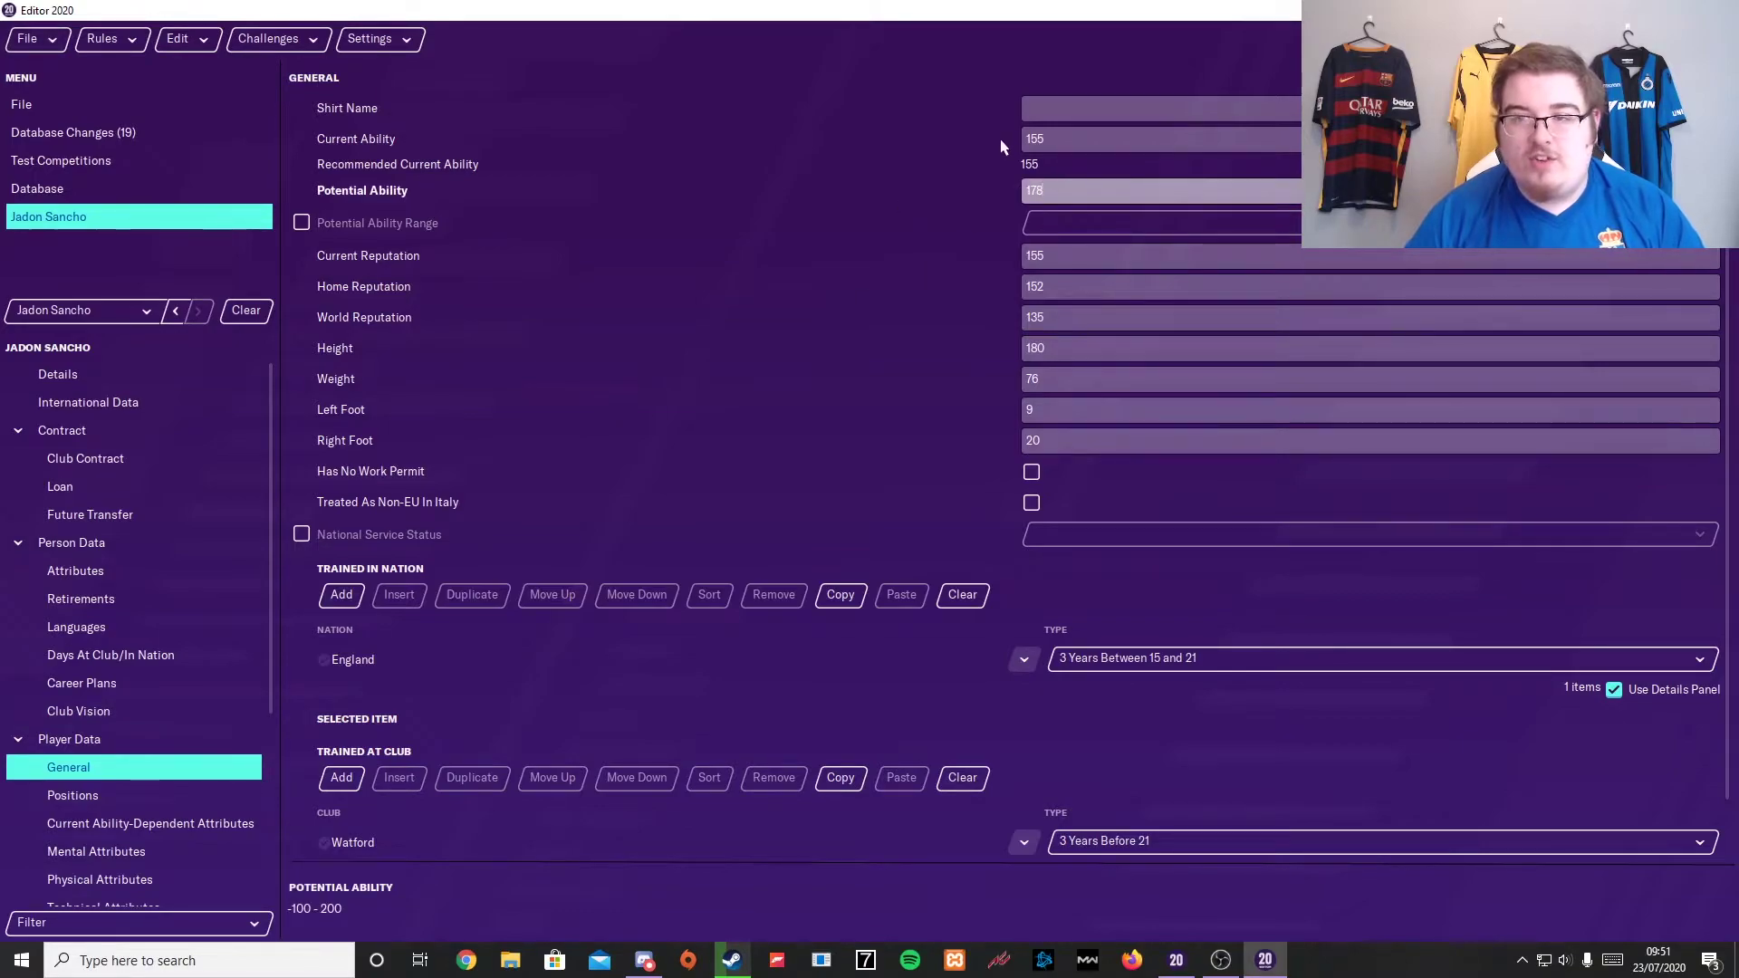
pyautogui.click(1082, 134)
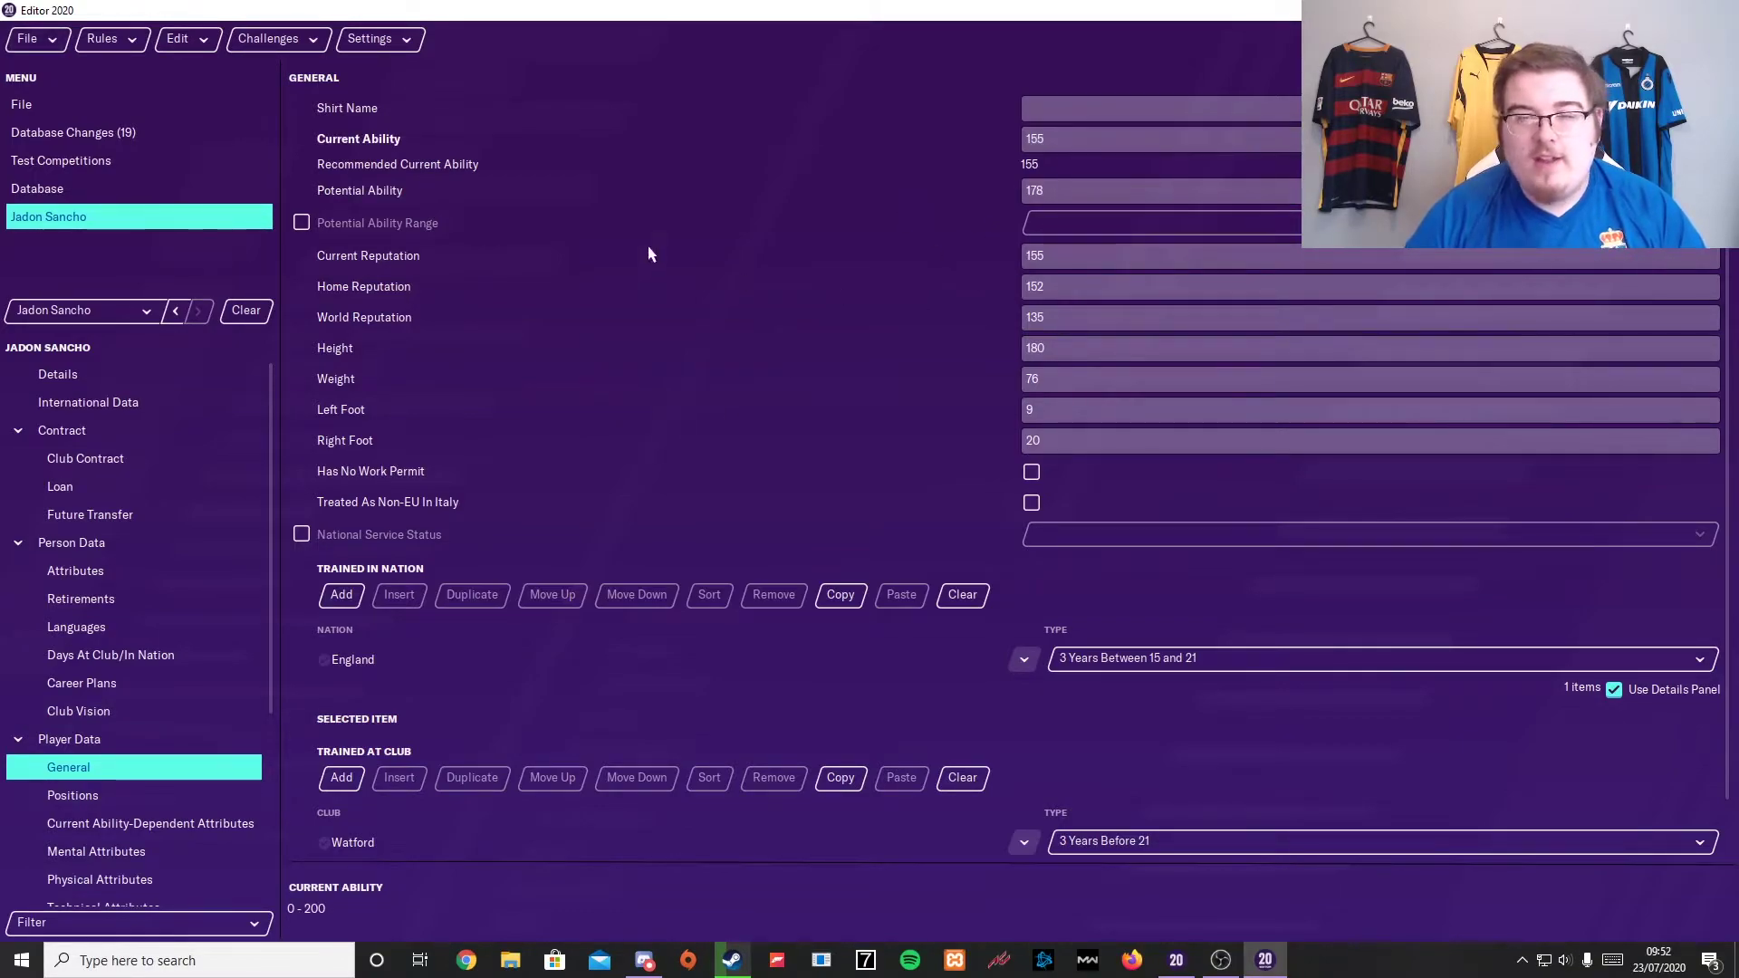
# Return to the new unnamed player record and review his Physical and Mental attributes
pyautogui.click(176, 312)
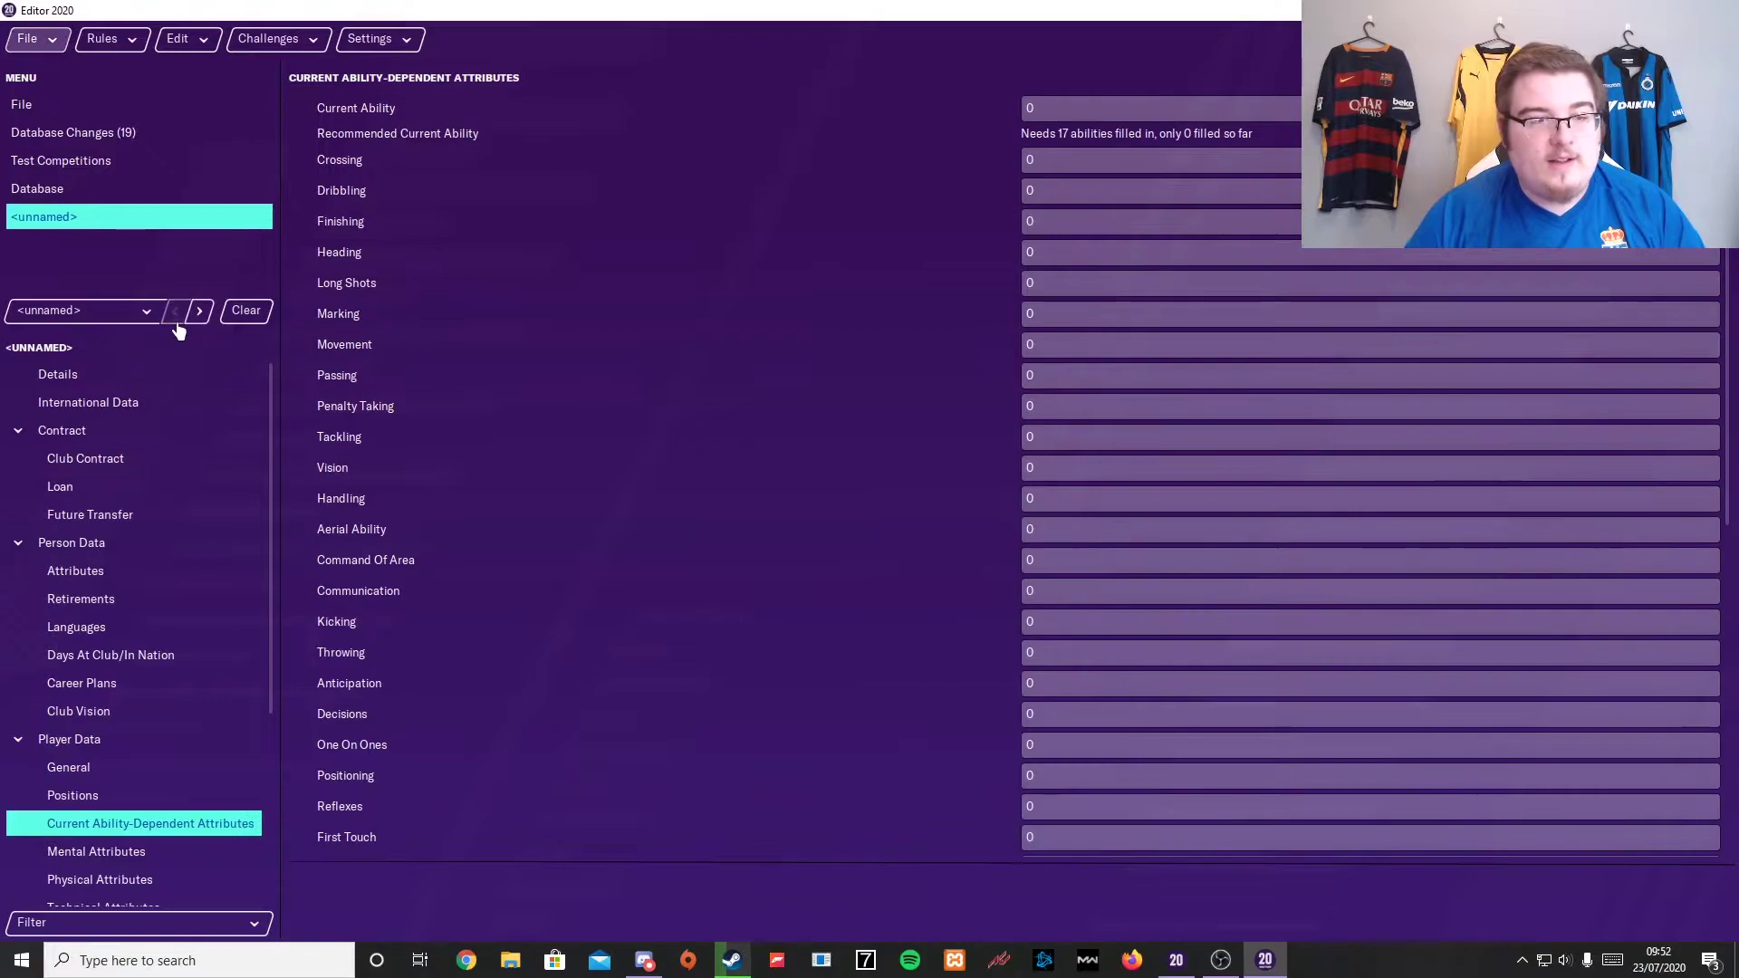
pyautogui.scroll(-5, 543, 516)
pyautogui.scroll(5, 789, 497)
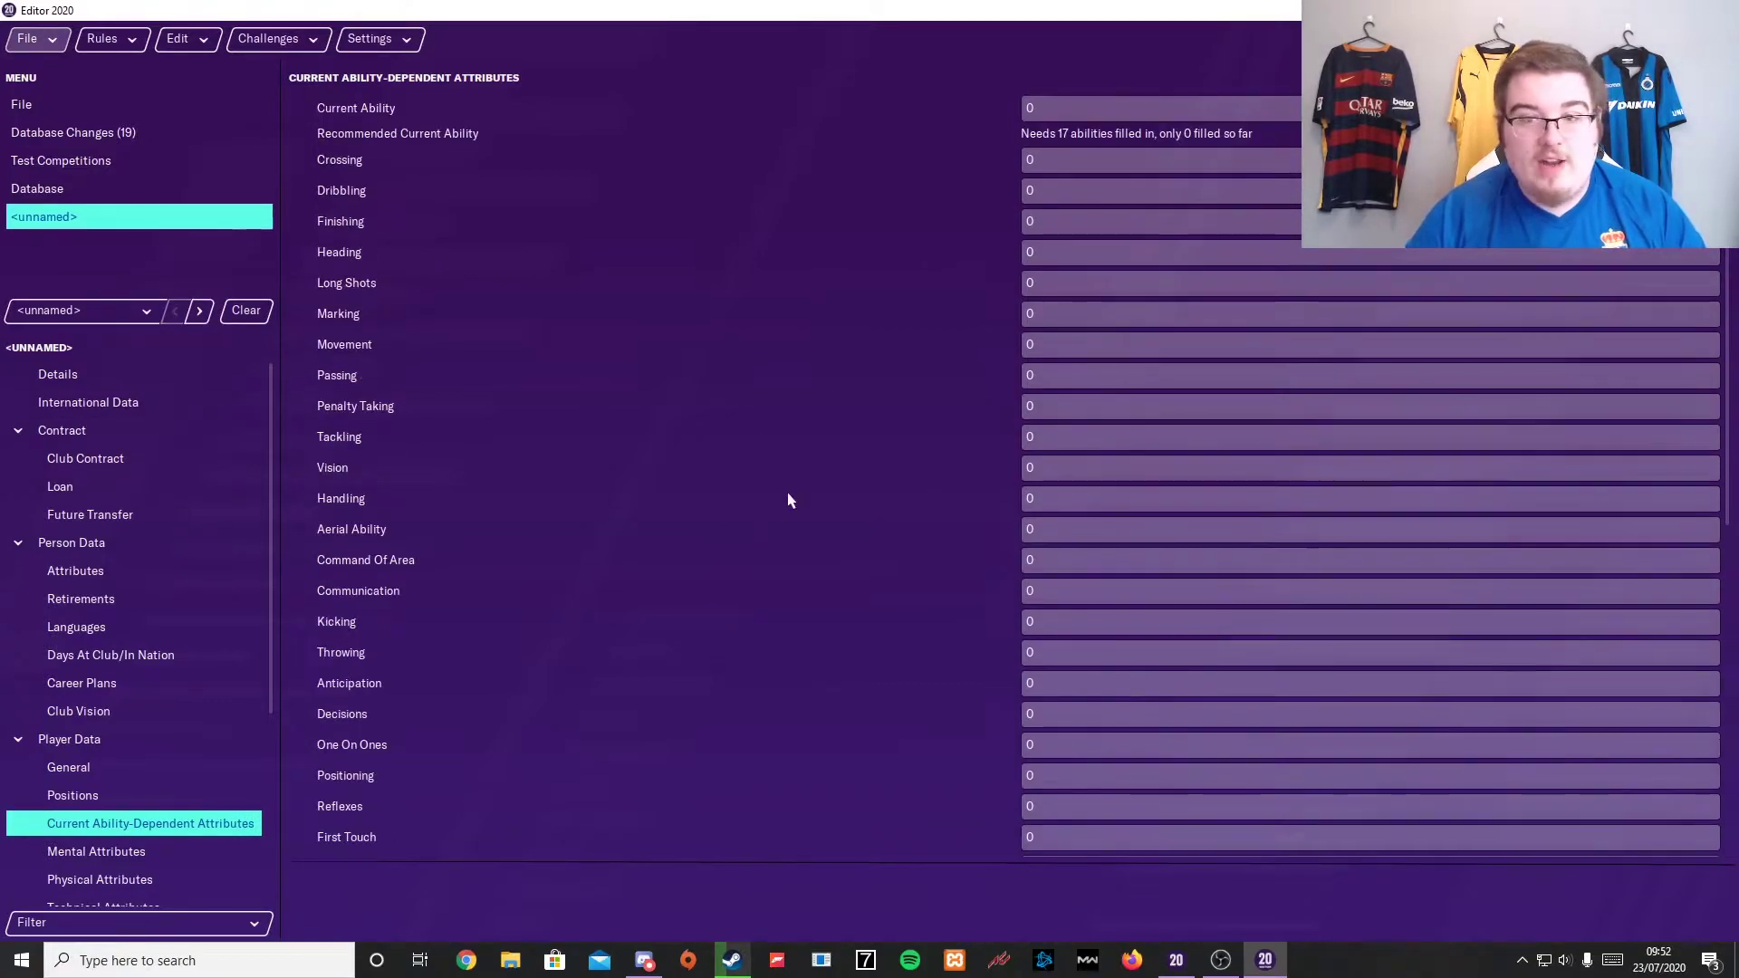
pyautogui.scroll(-3, 141, 576)
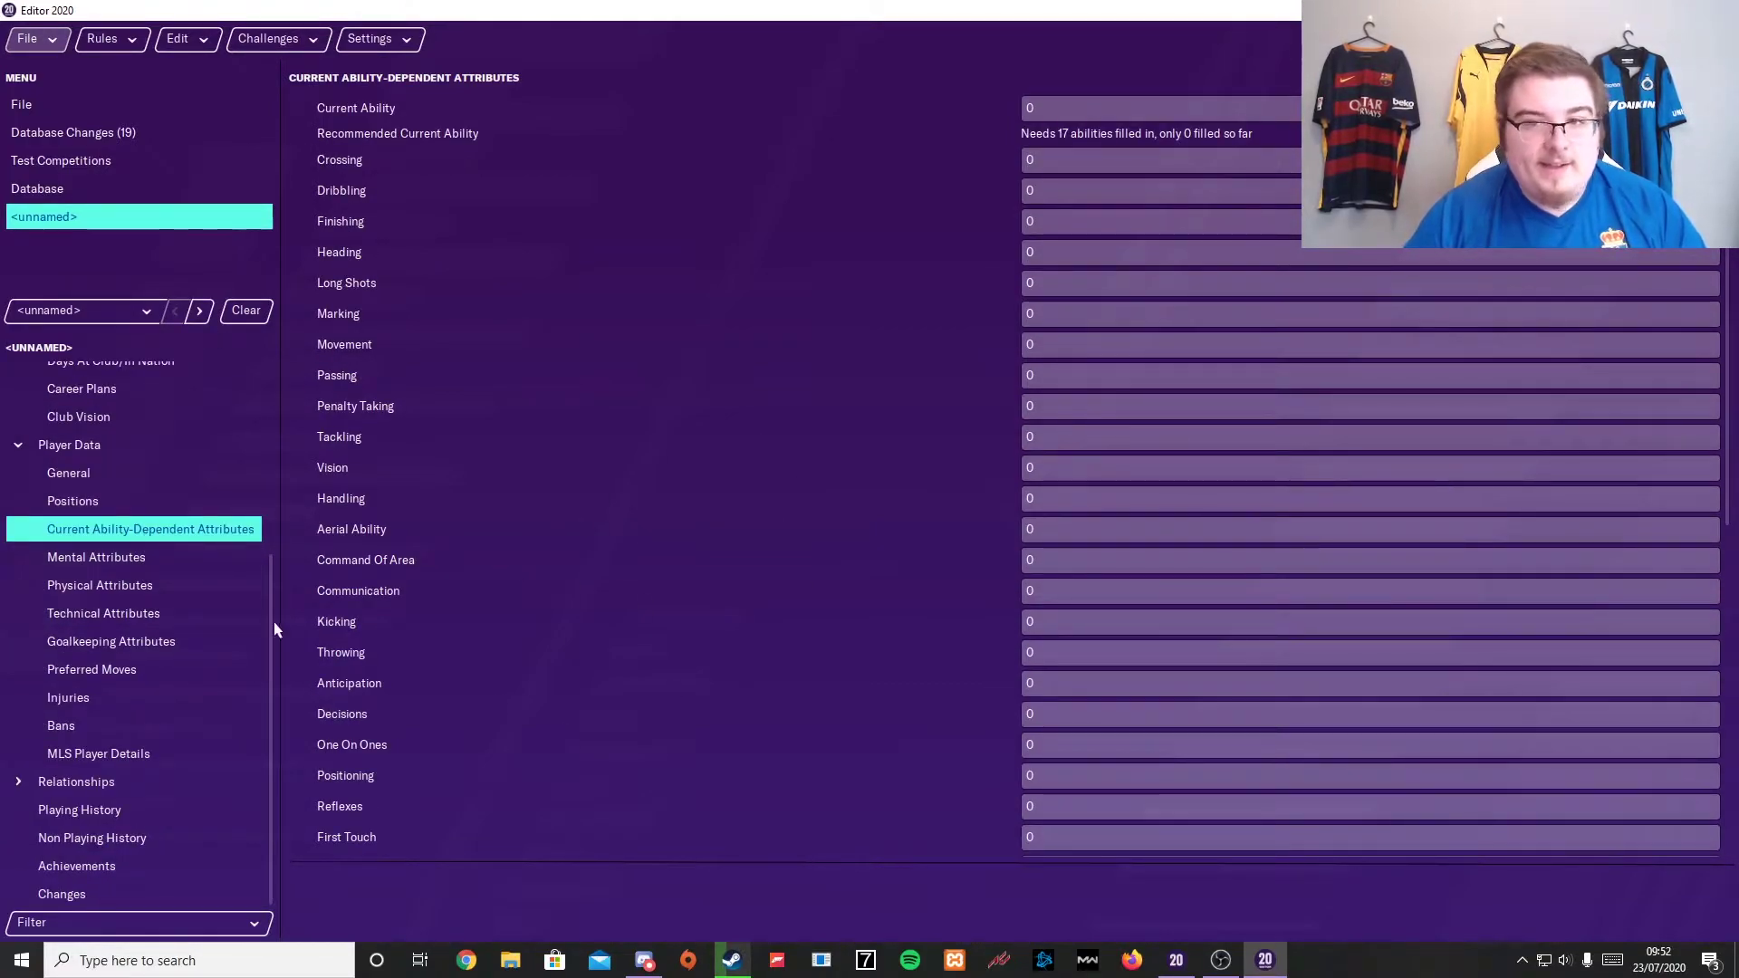
pyautogui.click(115, 582)
pyautogui.click(115, 559)
# Look over Technical and Goalkeeping attributes, then confirm every Preferred Move is unticked
pyautogui.click(145, 587)
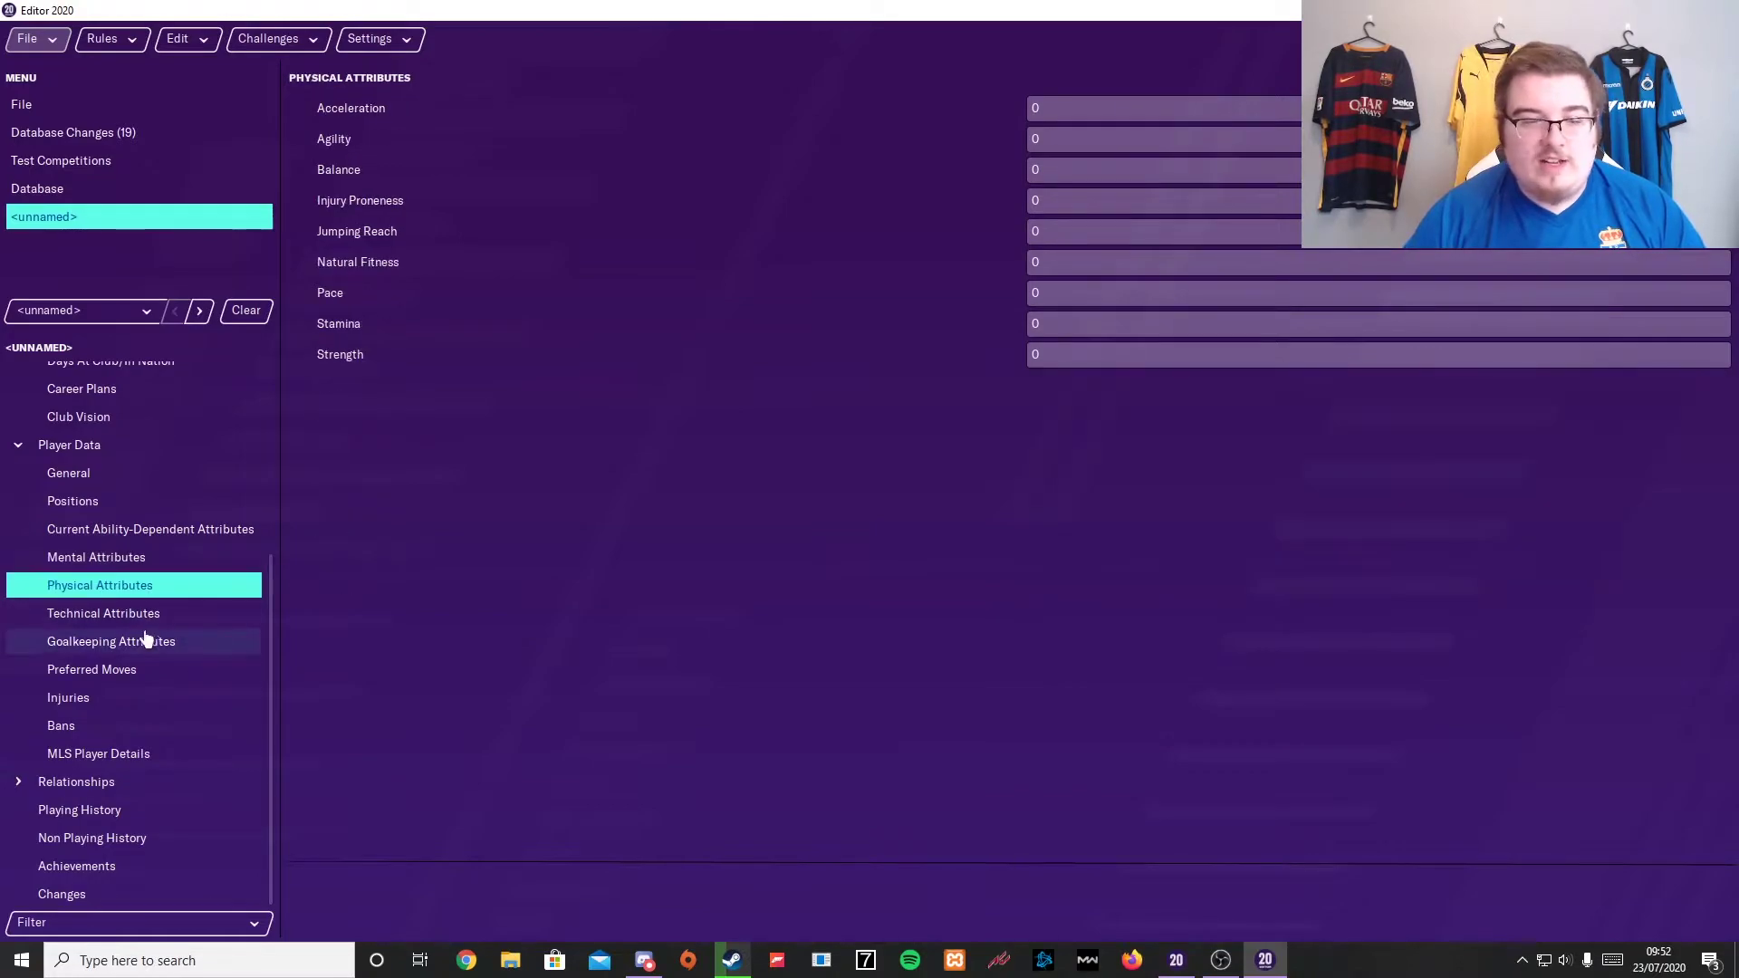
pyautogui.click(255, 616)
pyautogui.click(143, 642)
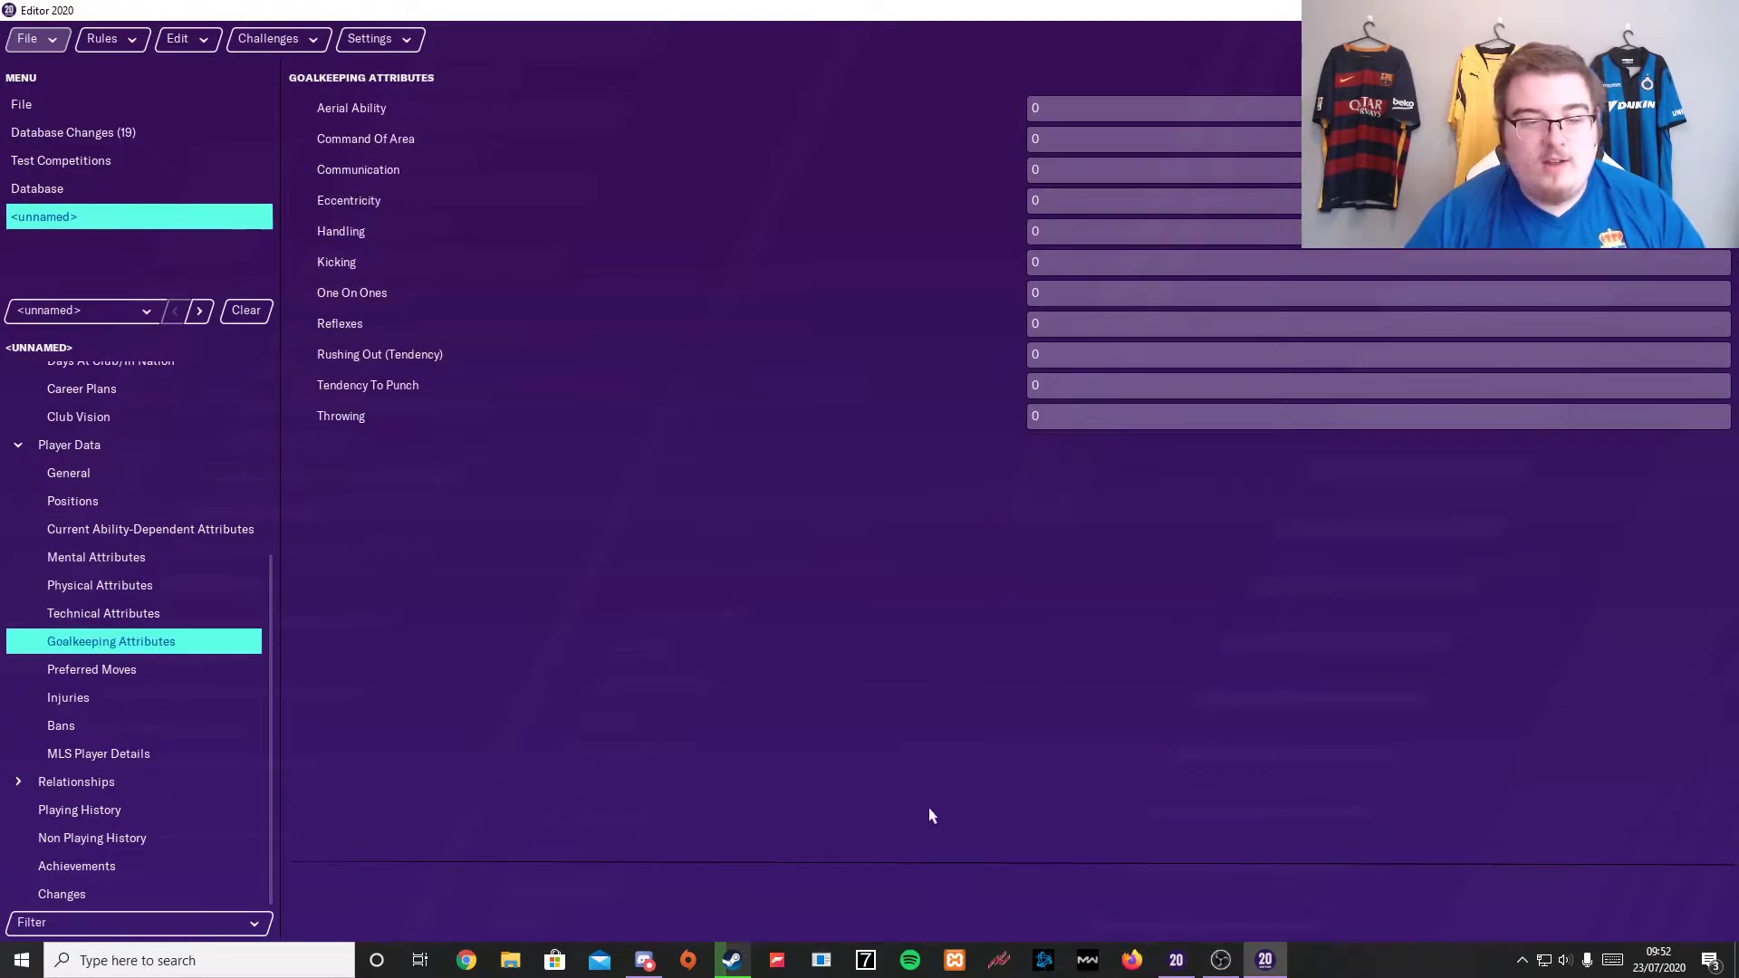
pyautogui.click(149, 672)
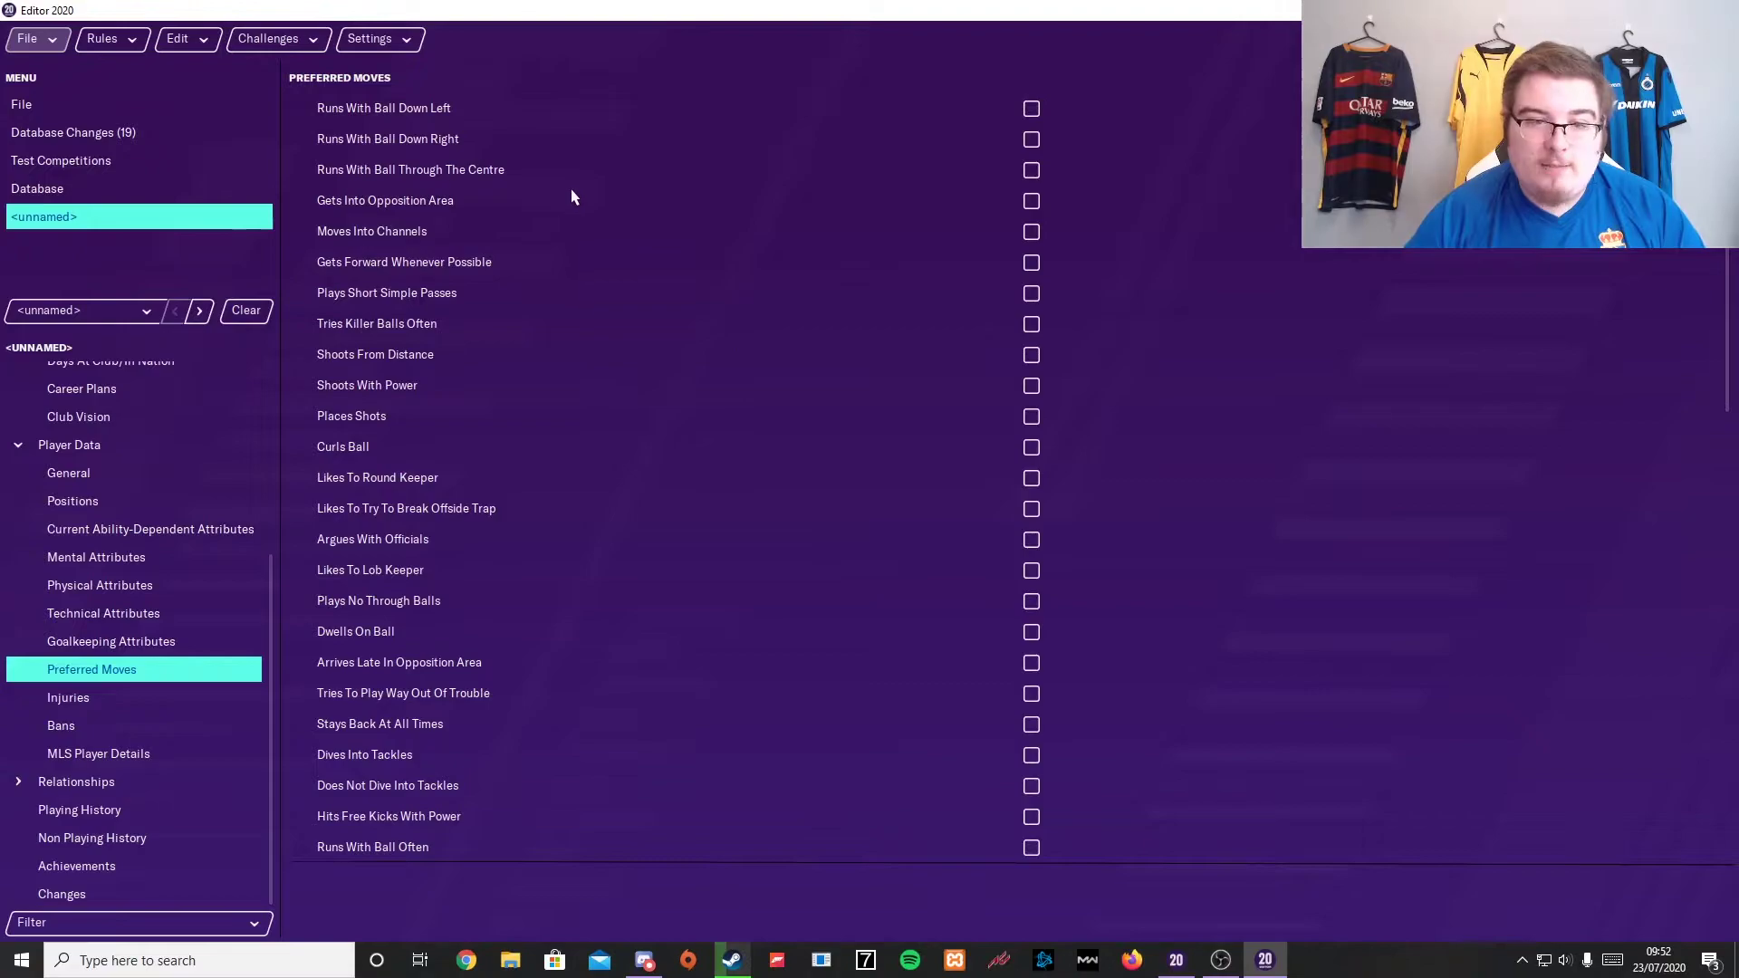
pyautogui.scroll(-10, 553, 434)
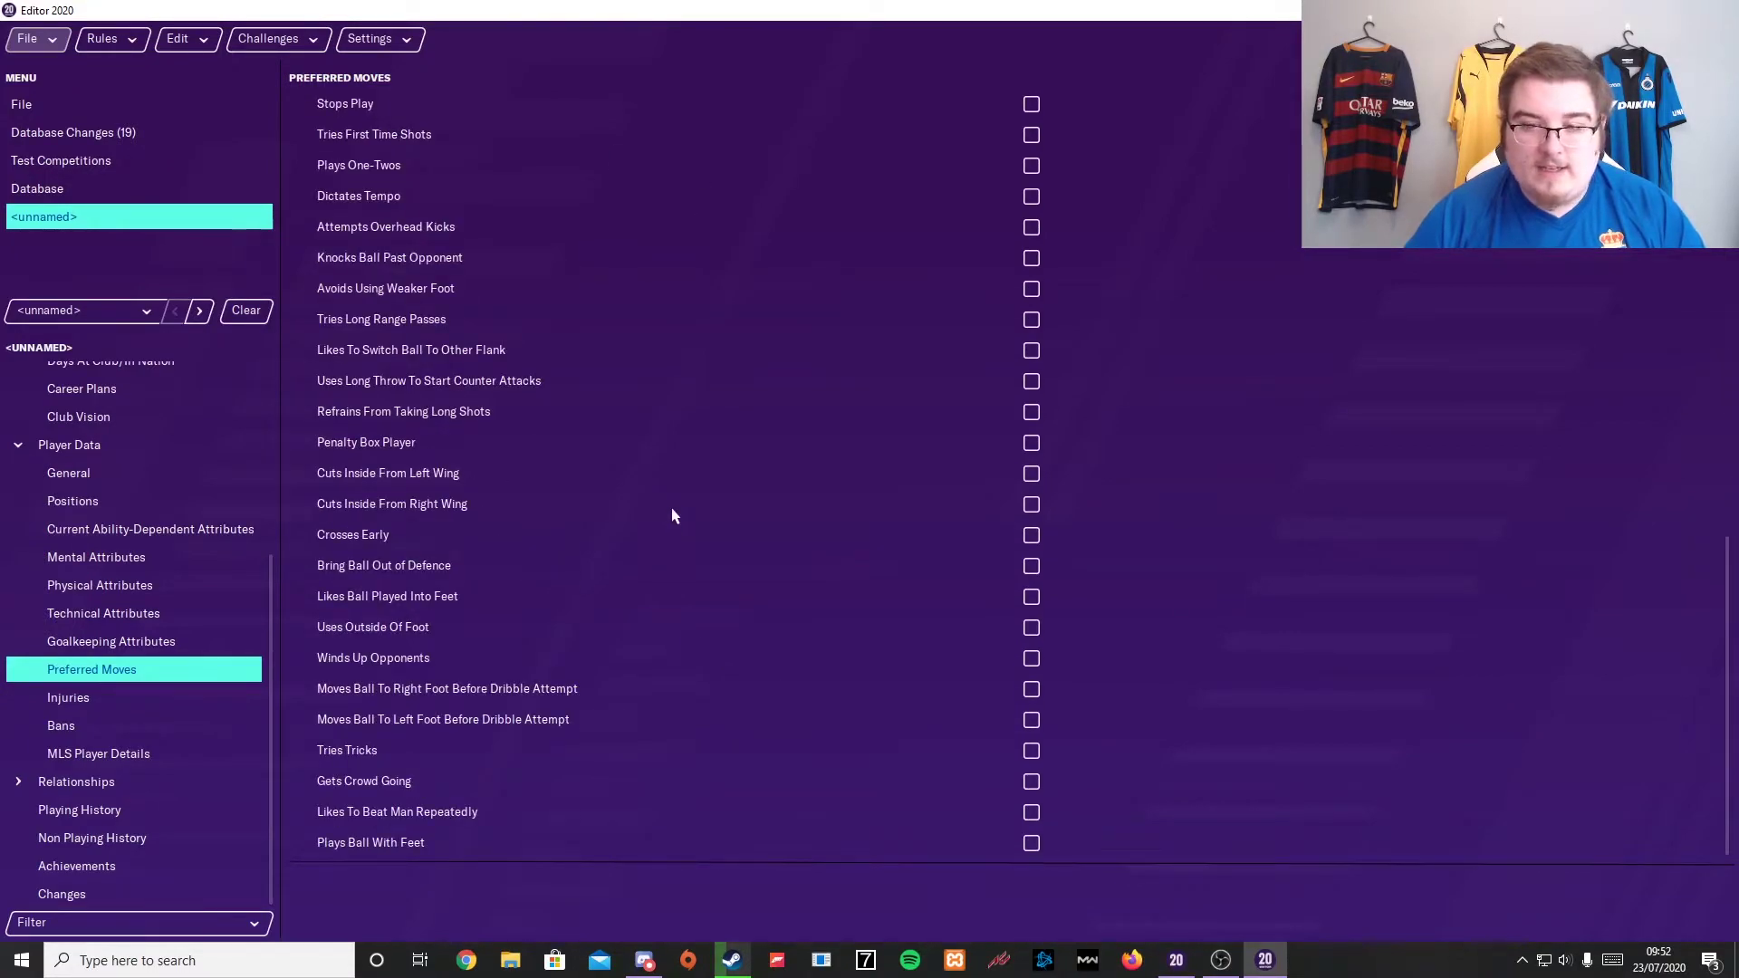
pyautogui.scroll(10, 353, 339)
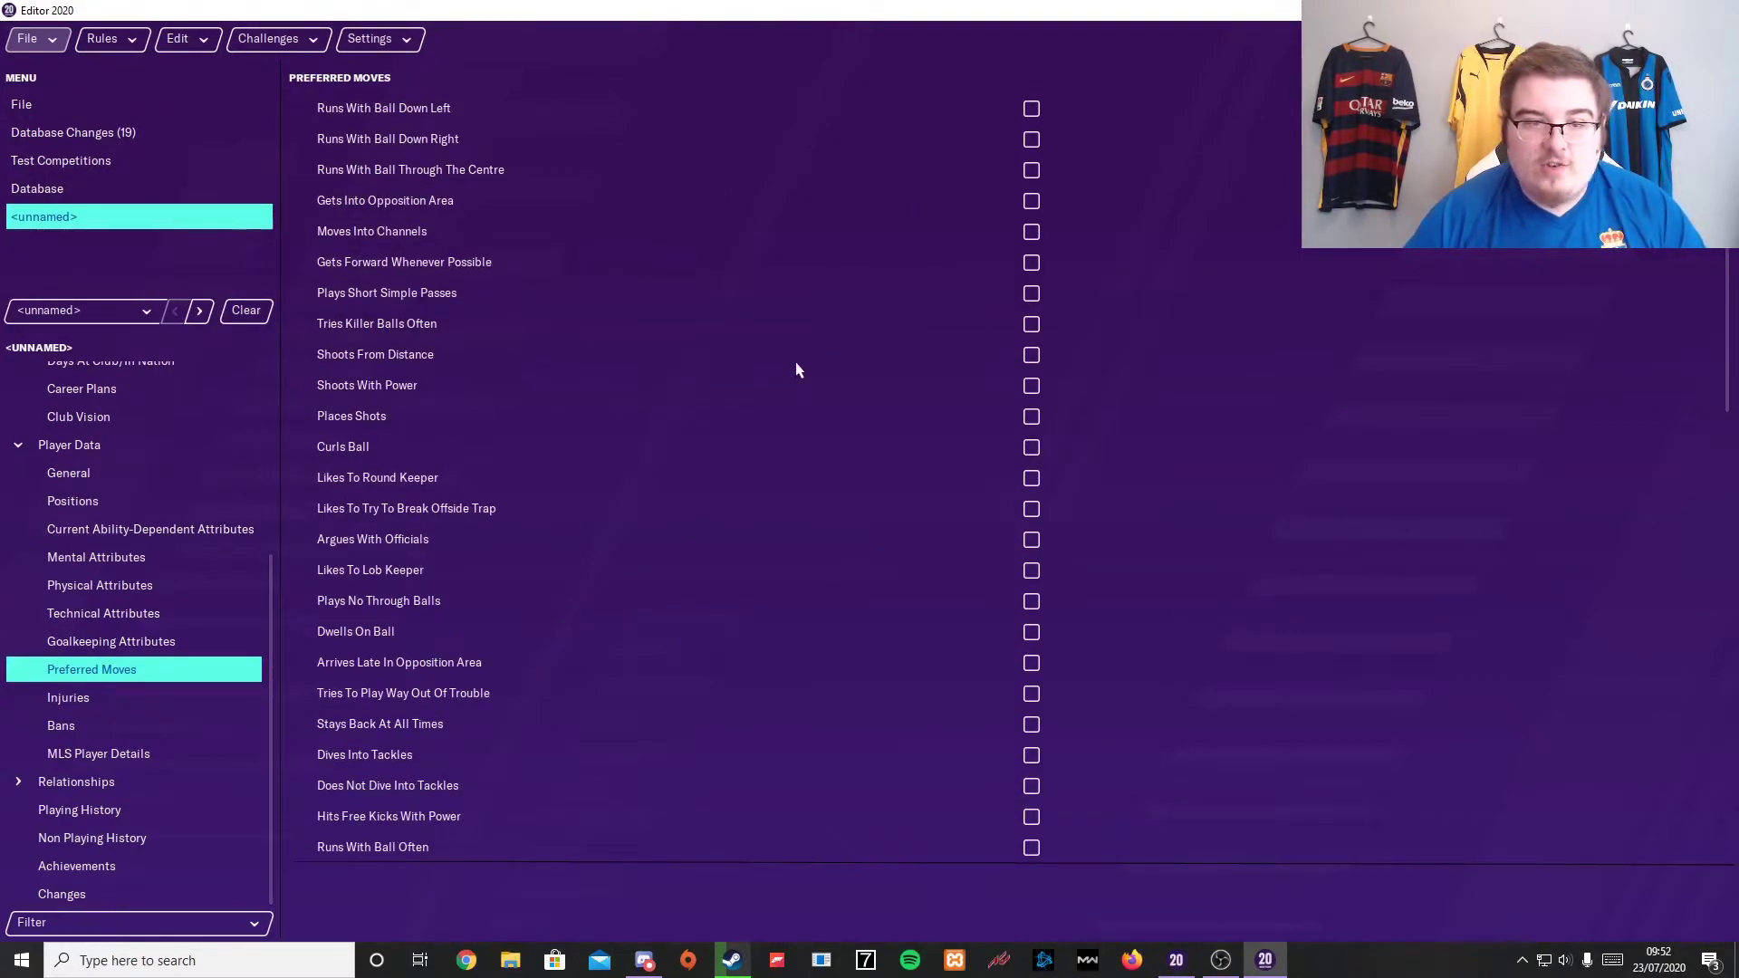
pyautogui.scroll(-10, 508, 368)
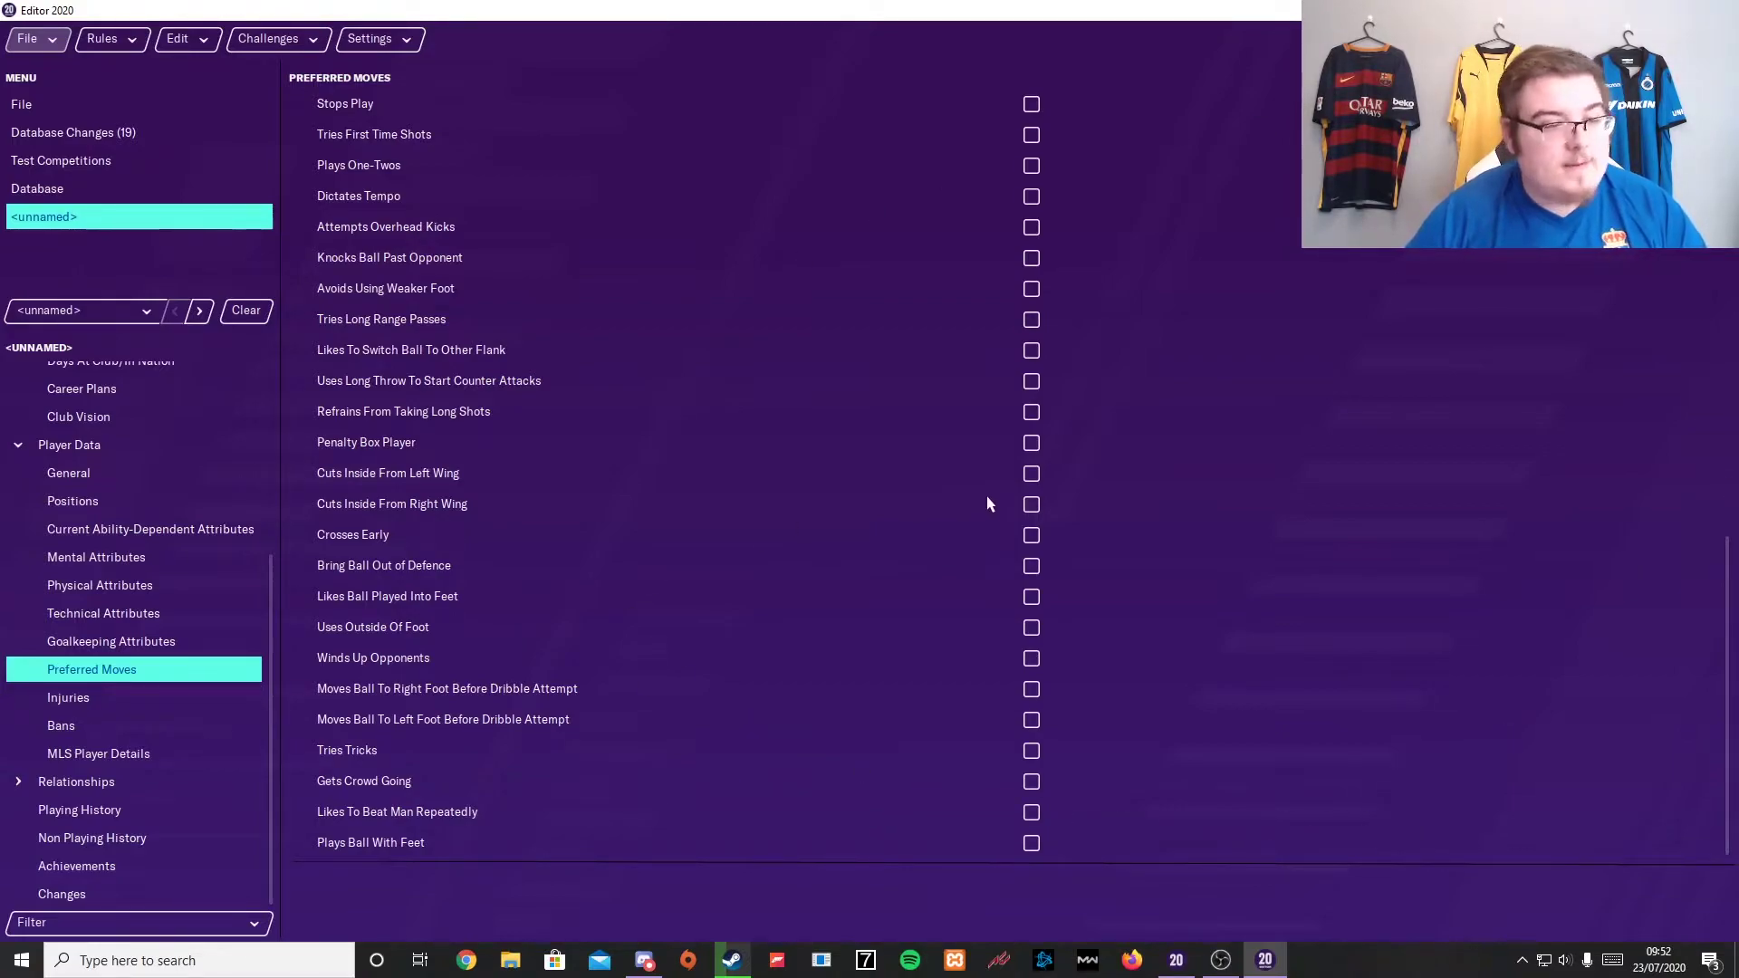
# Check that Injuries, Bans, MLS Player Details and Favourite People (0 items) are all empty
pyautogui.click(175, 695)
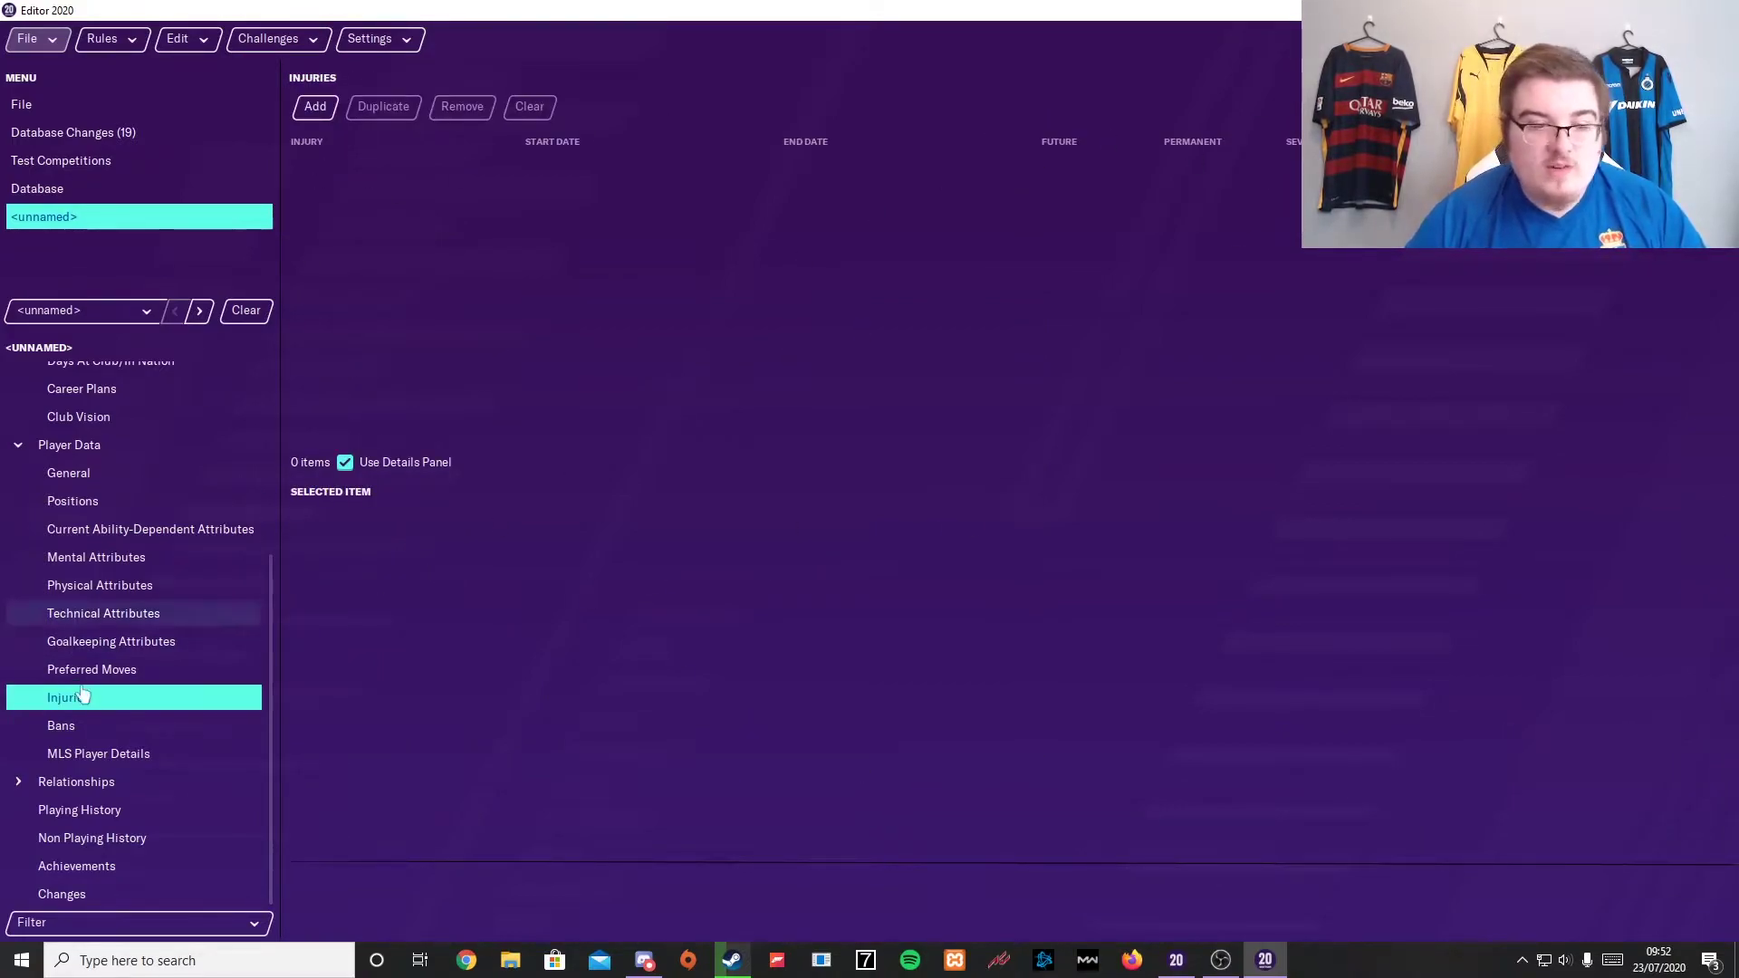
pyautogui.click(145, 726)
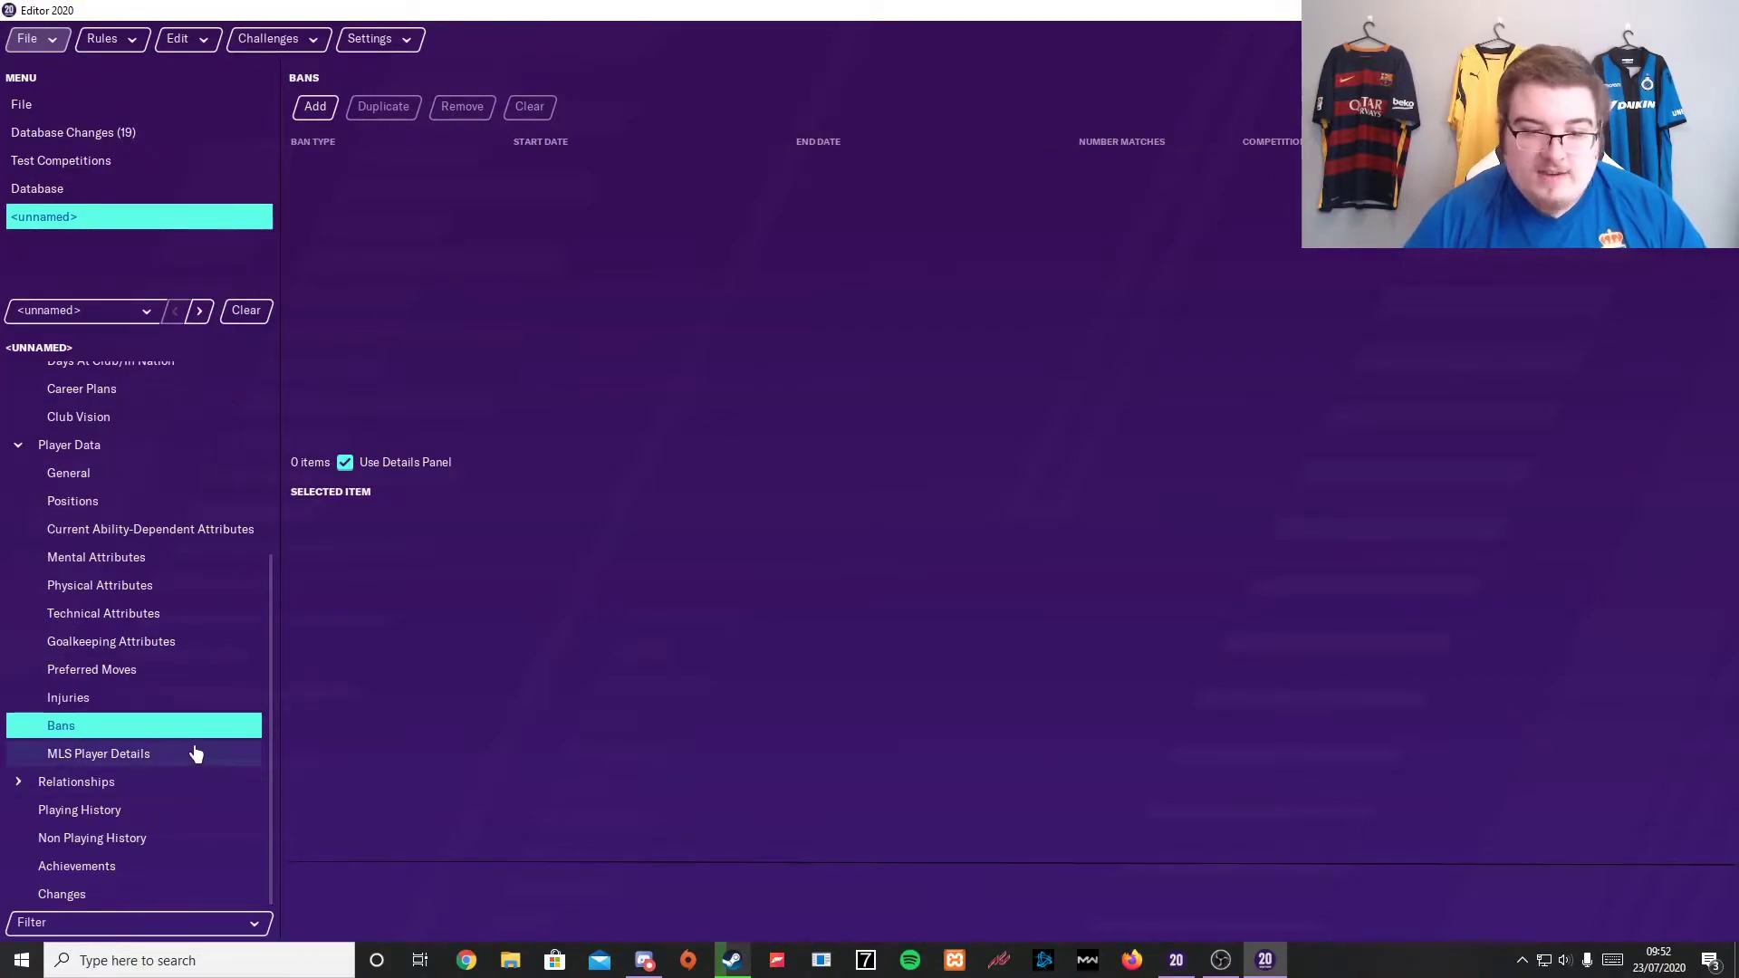
pyautogui.click(194, 754)
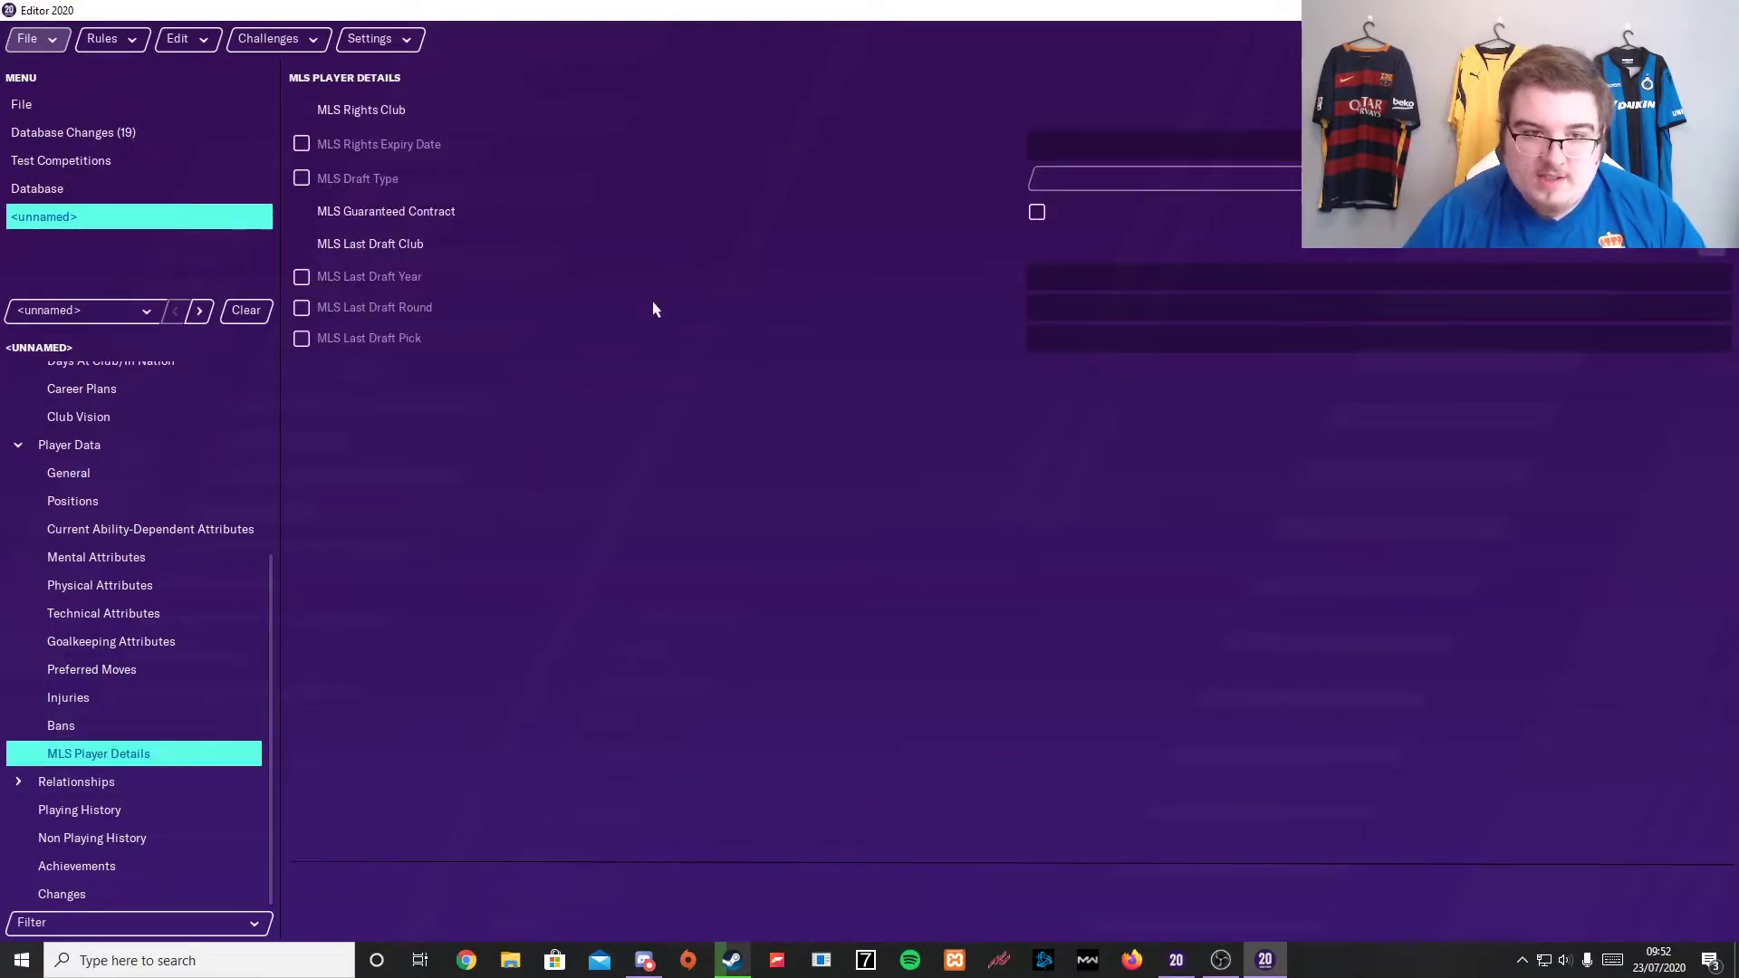
pyautogui.click(182, 781)
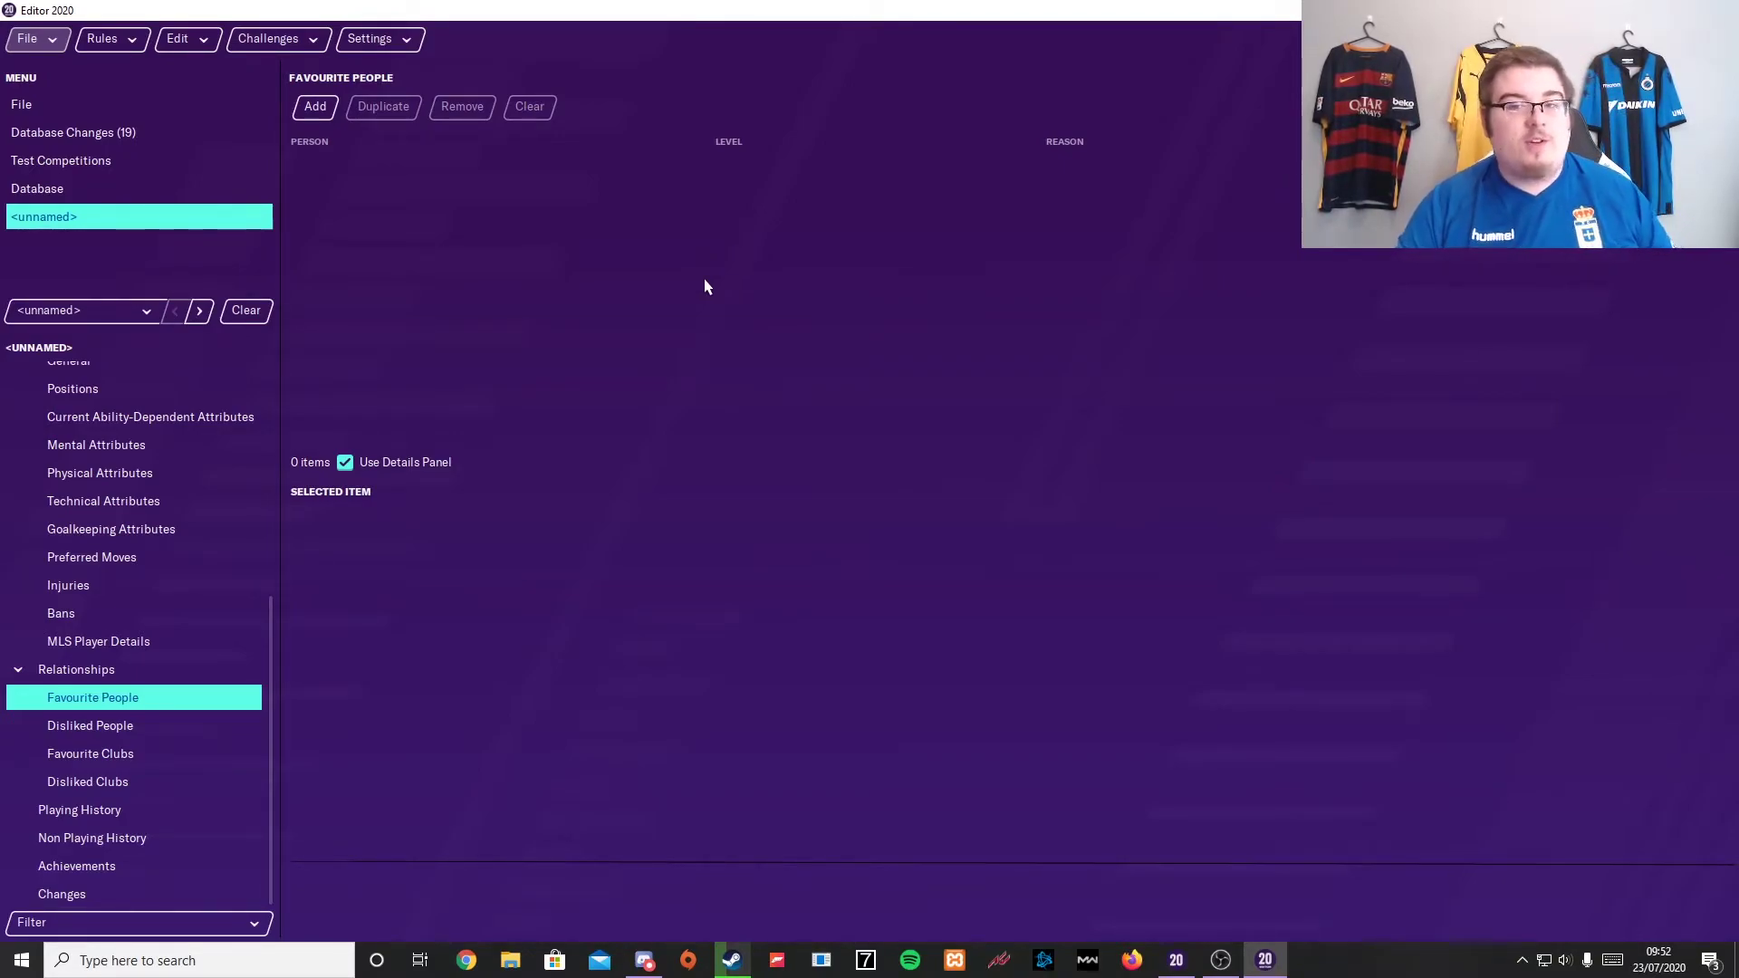
pyautogui.scroll(5, 214, 543)
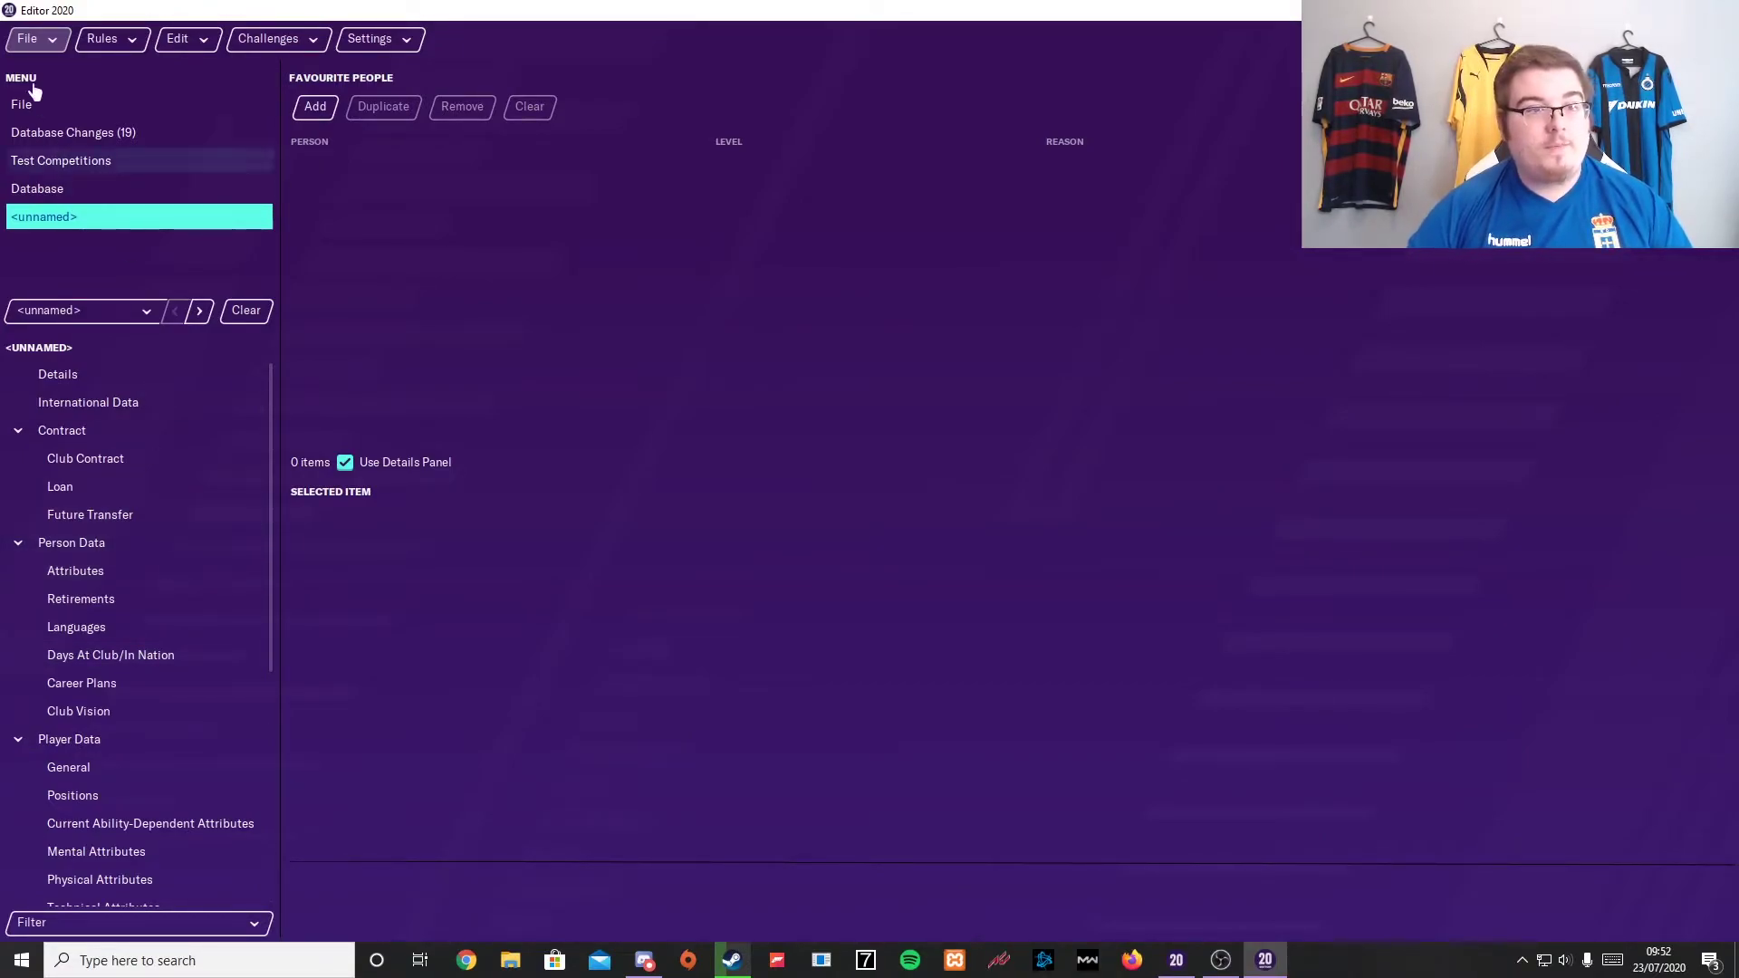
# Save the player record with File > Save Editor Data As
pyautogui.click(33, 40)
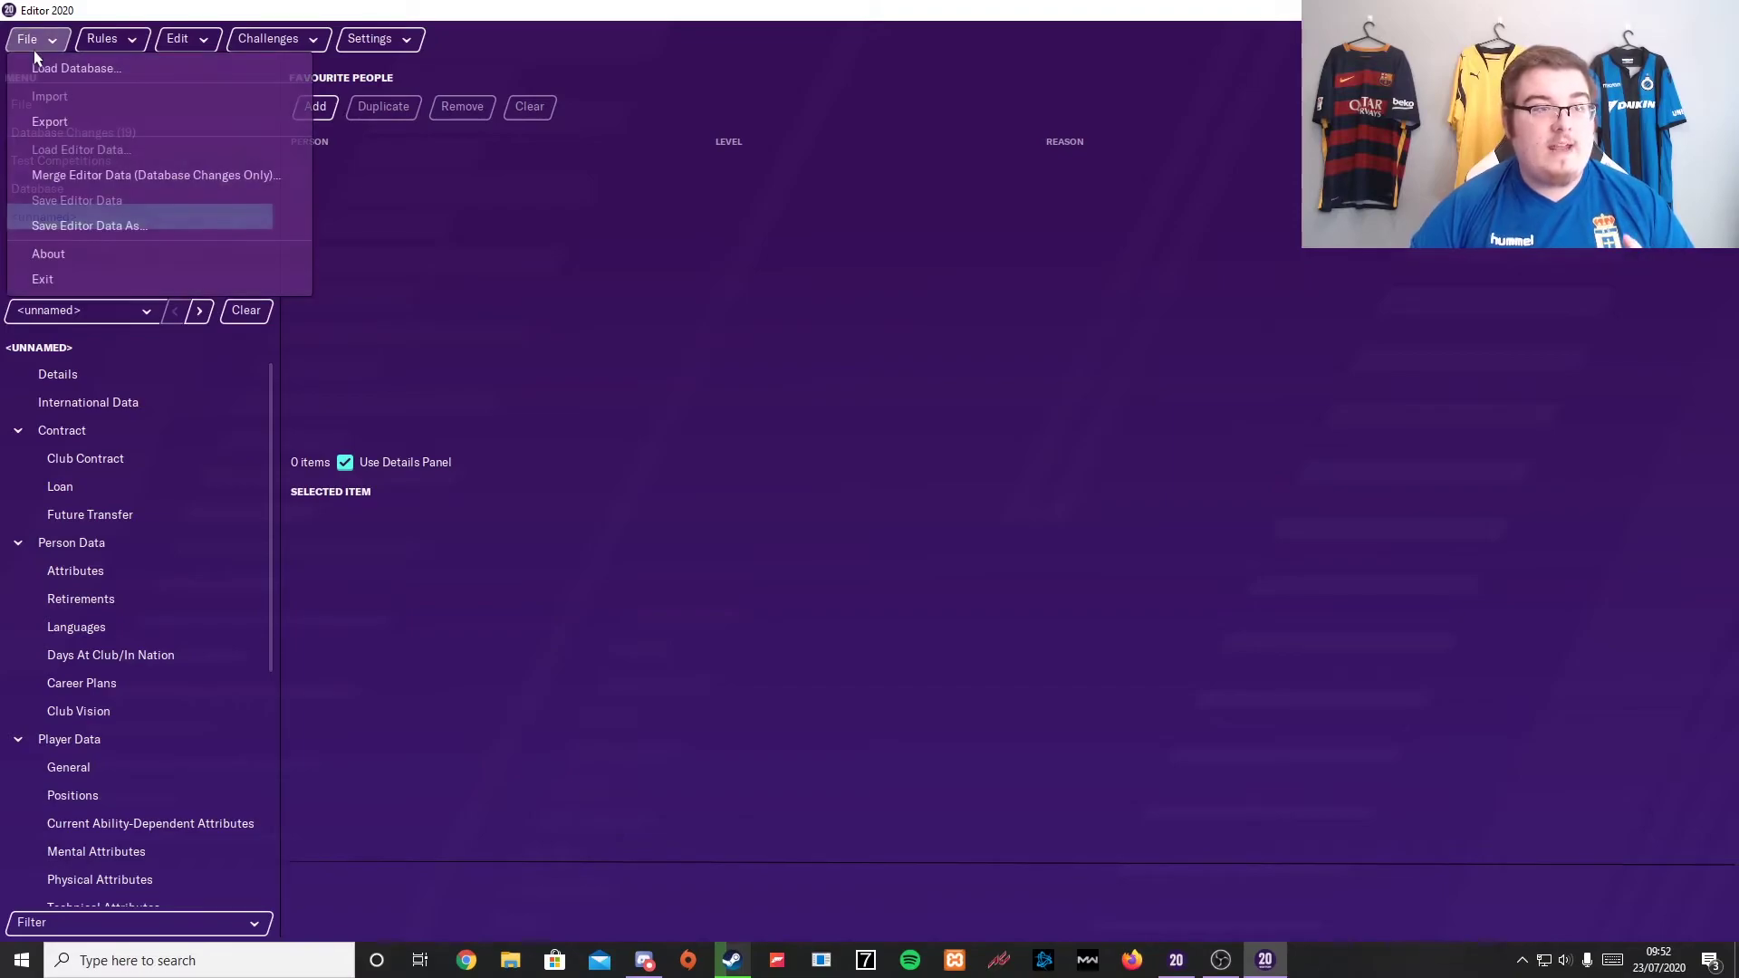
pyautogui.click(370, 207)
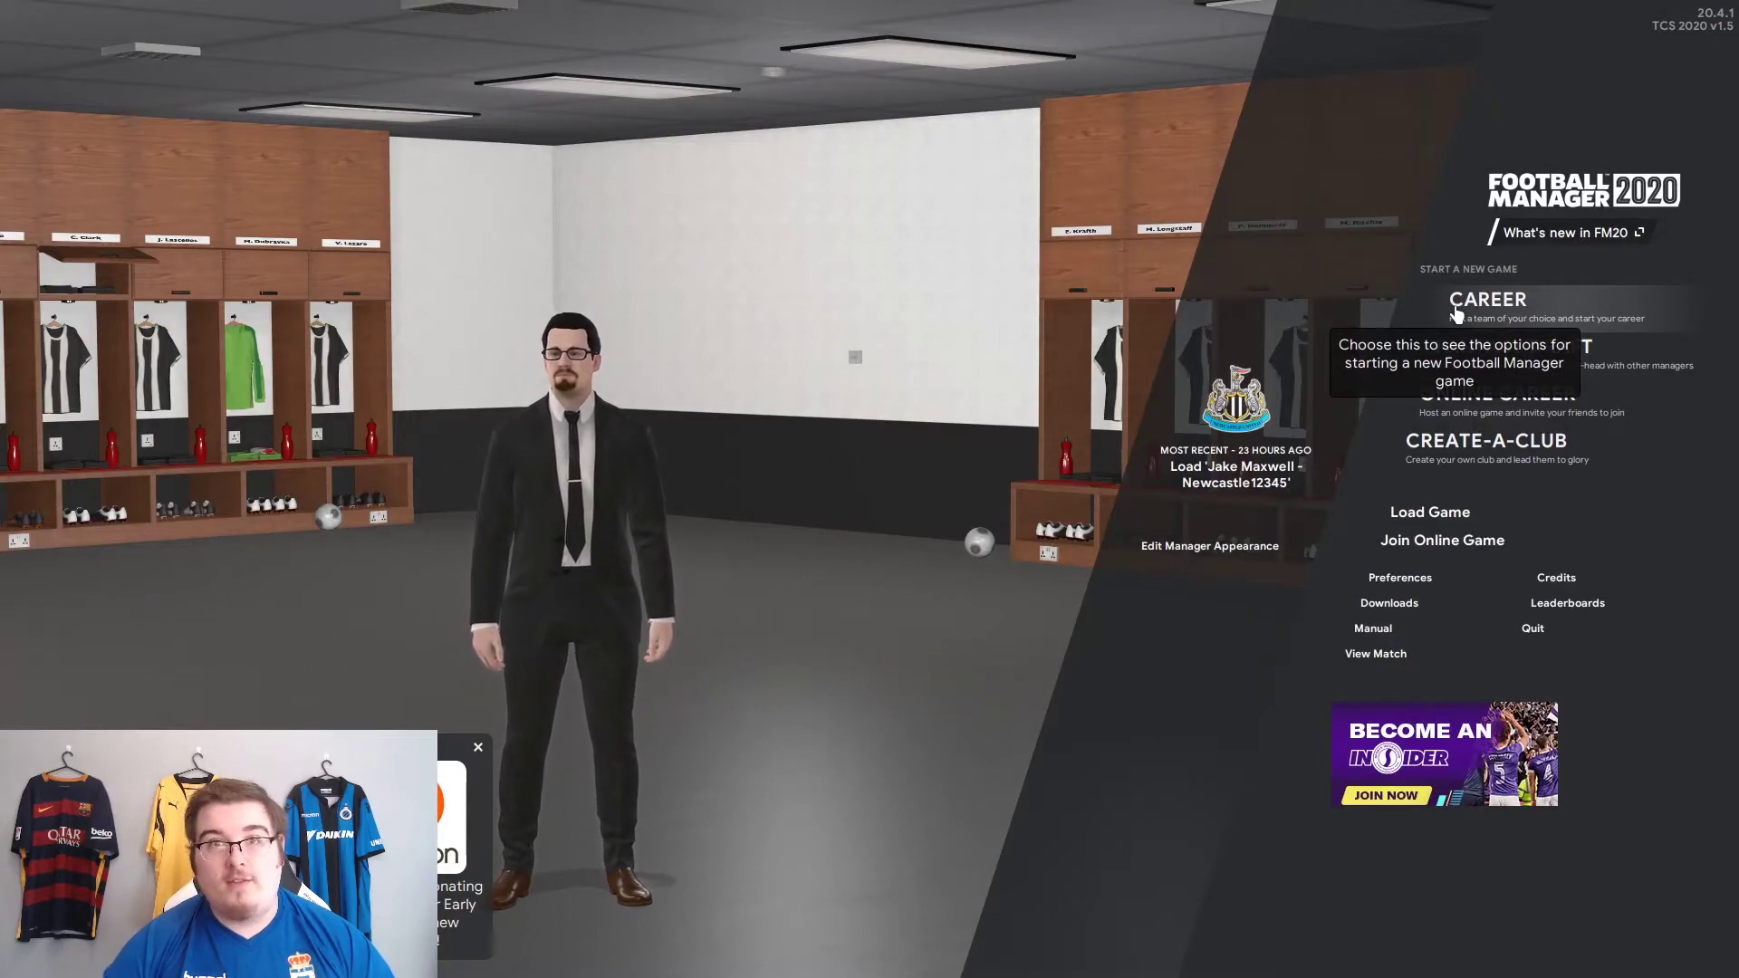
# Confirm the Me in FM editor file is ticked in the Database list and load the Newcastle career save
pyautogui.click(1455, 308)
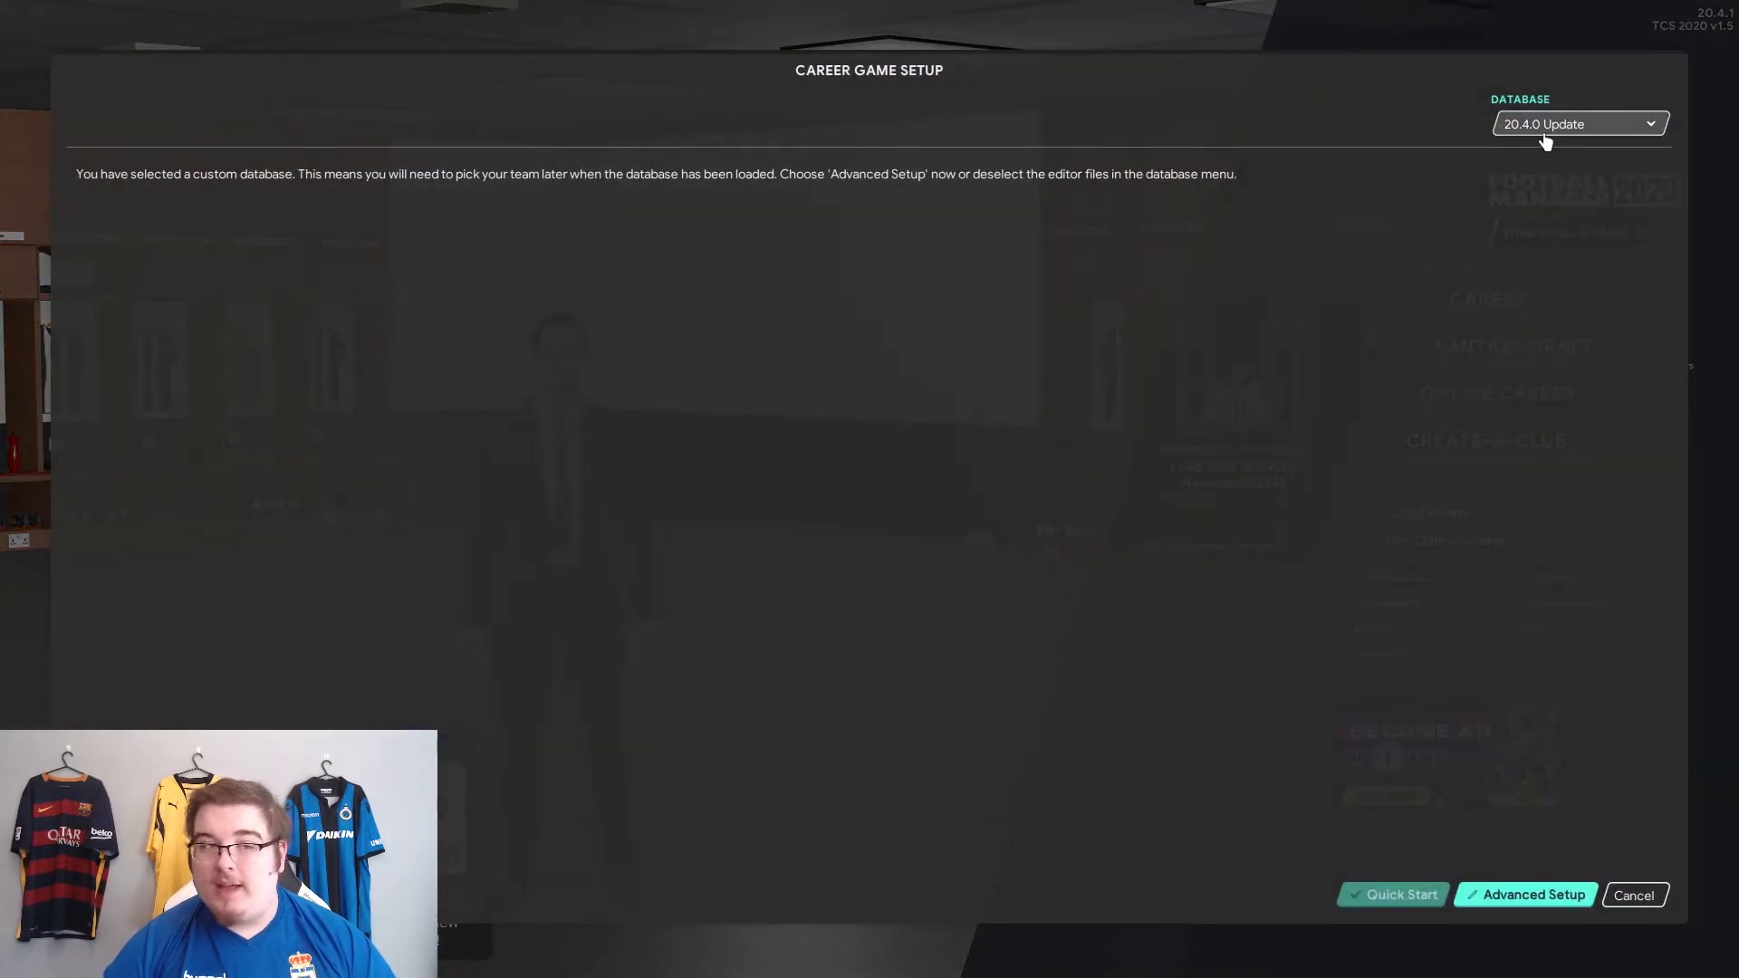
pyautogui.click(1545, 136)
pyautogui.scroll(-5, 1343, 486)
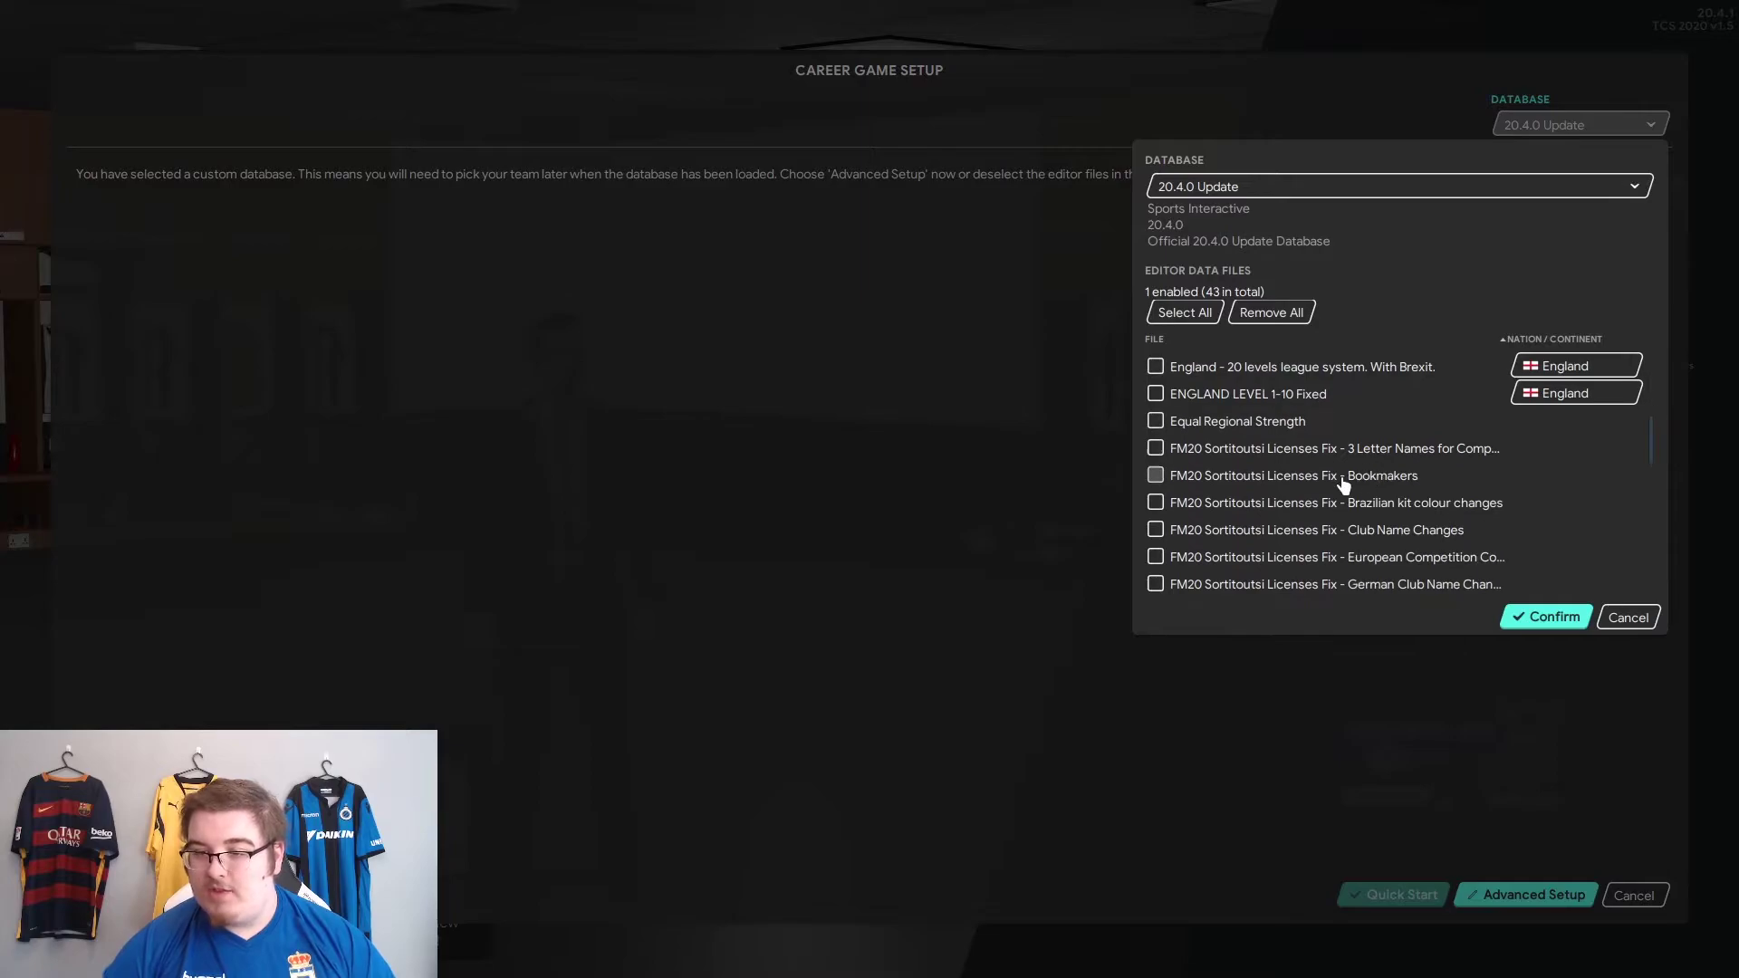
pyautogui.scroll(-8, 1344, 487)
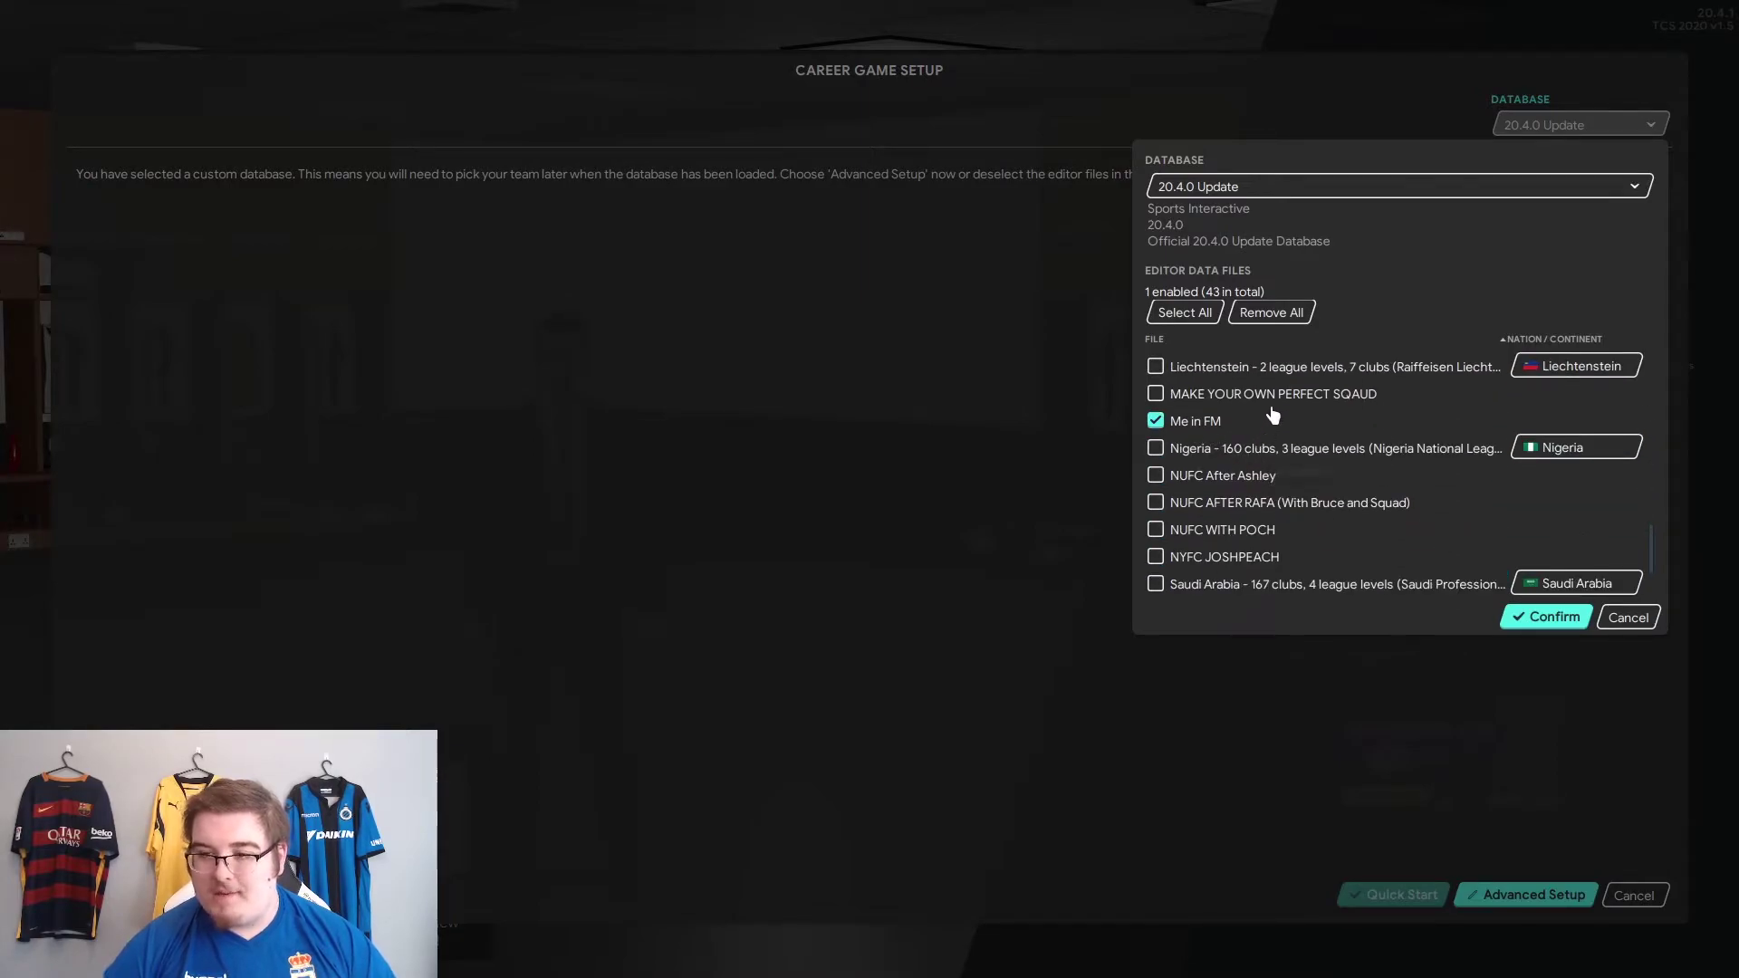
pyautogui.scroll(-2, 1305, 418)
pyautogui.scroll(6, 1274, 444)
pyautogui.scroll(-1, 1364, 457)
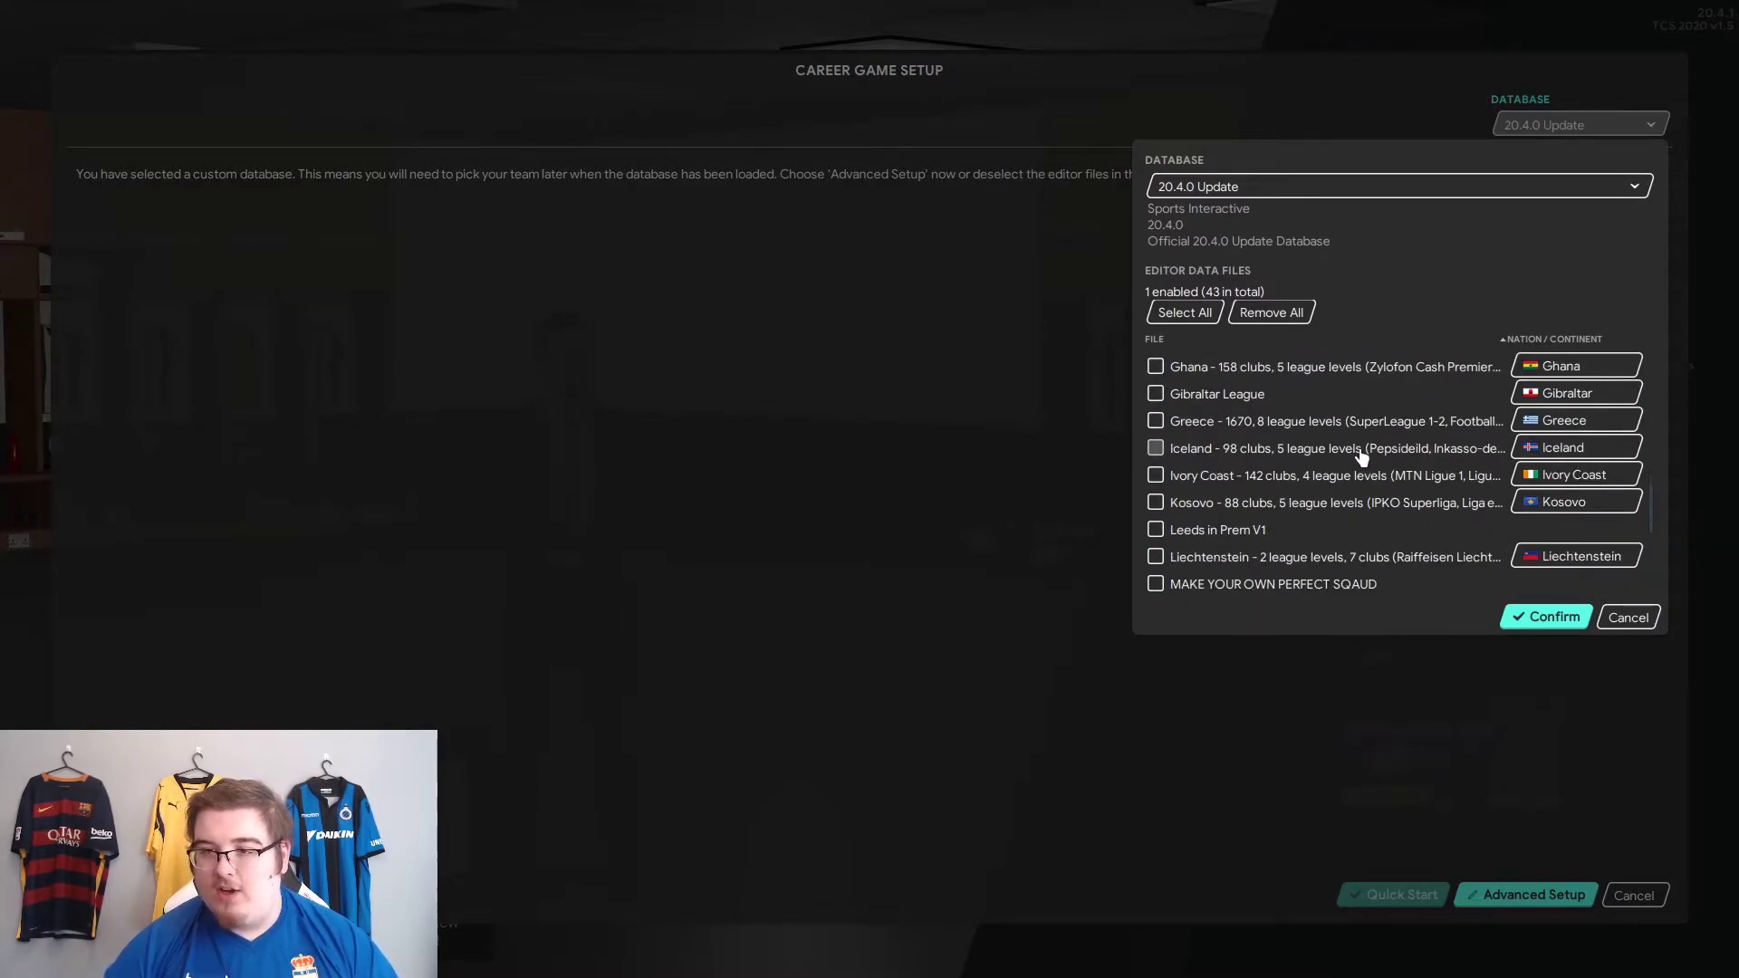
pyautogui.scroll(-5, 1363, 457)
pyautogui.scroll(2, 1320, 454)
pyautogui.click(1482, 120)
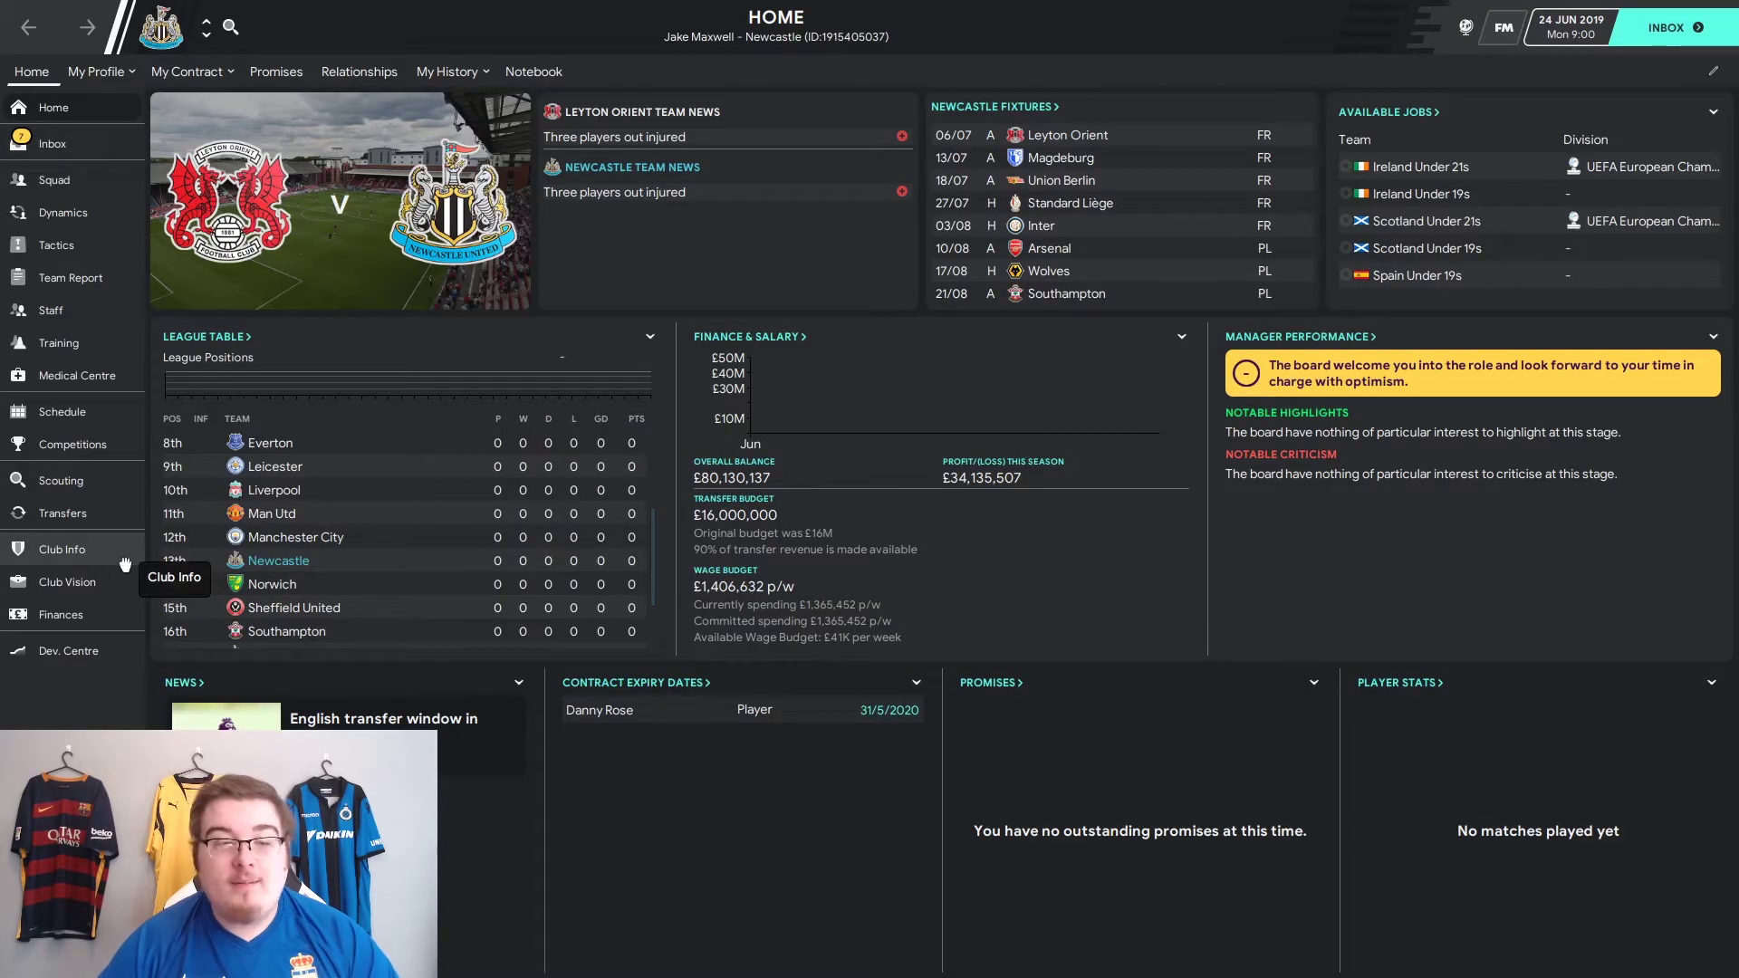
# Open the custom 21-year-old full-back from Newcastle's Dev. Centre Ones To Watch list
pyautogui.click(125, 563)
pyautogui.click(127, 651)
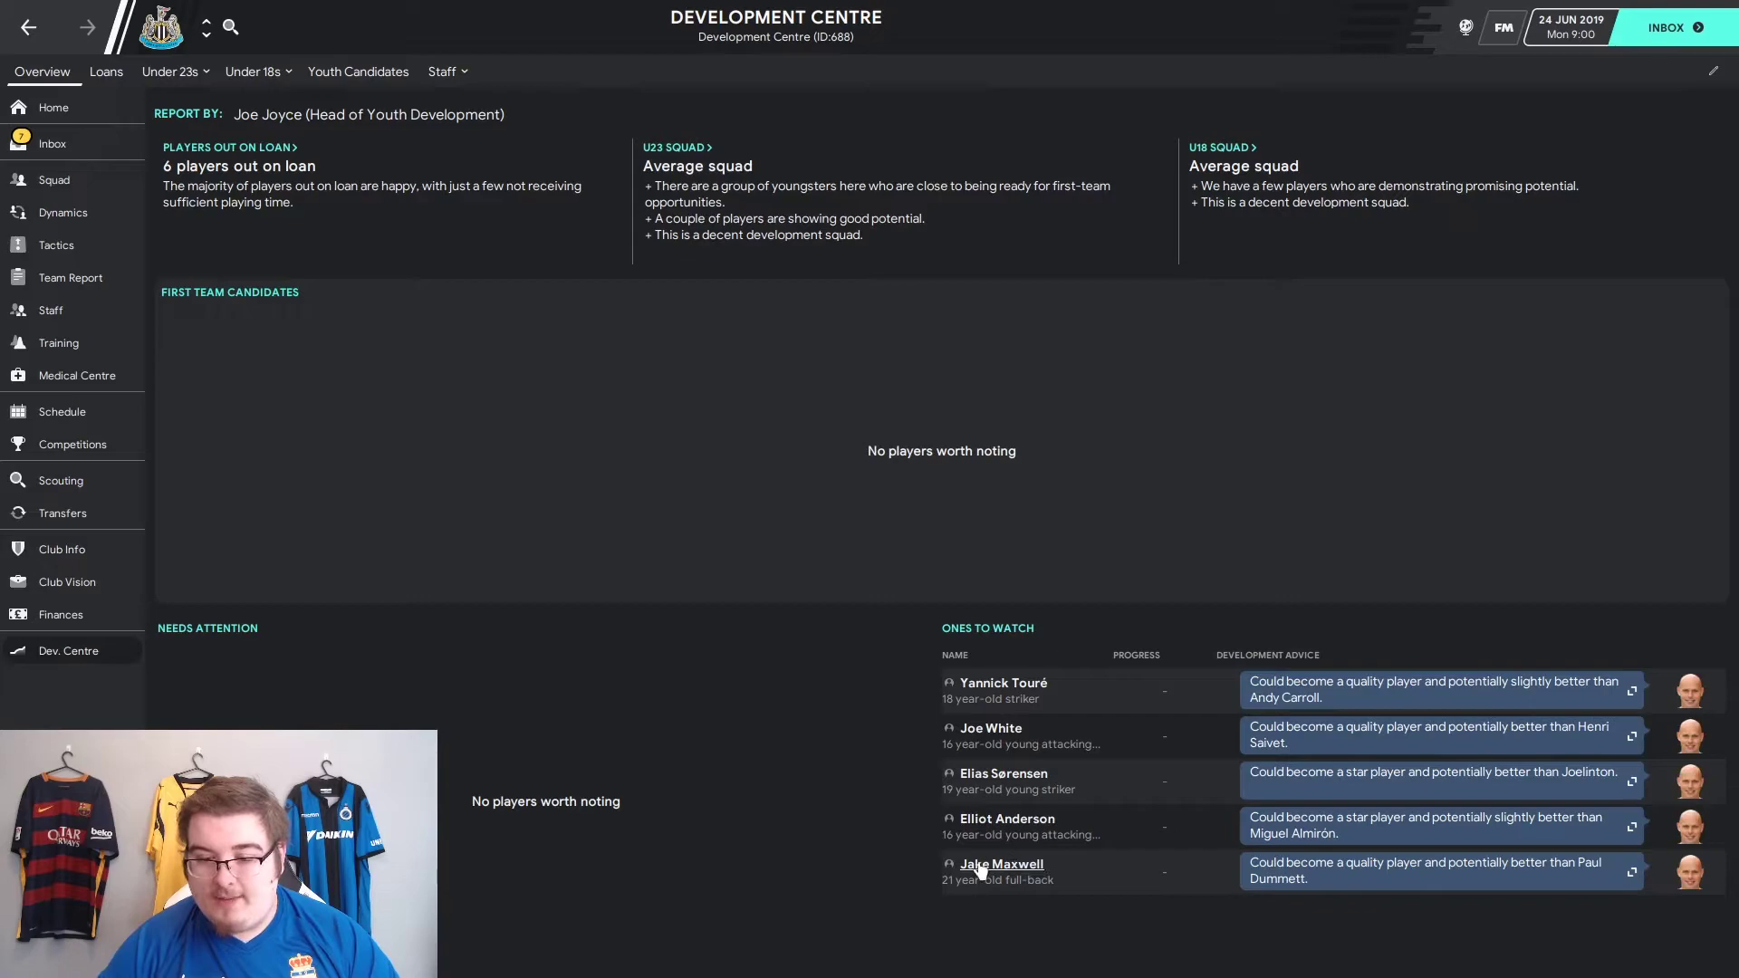
pyautogui.click(1016, 859)
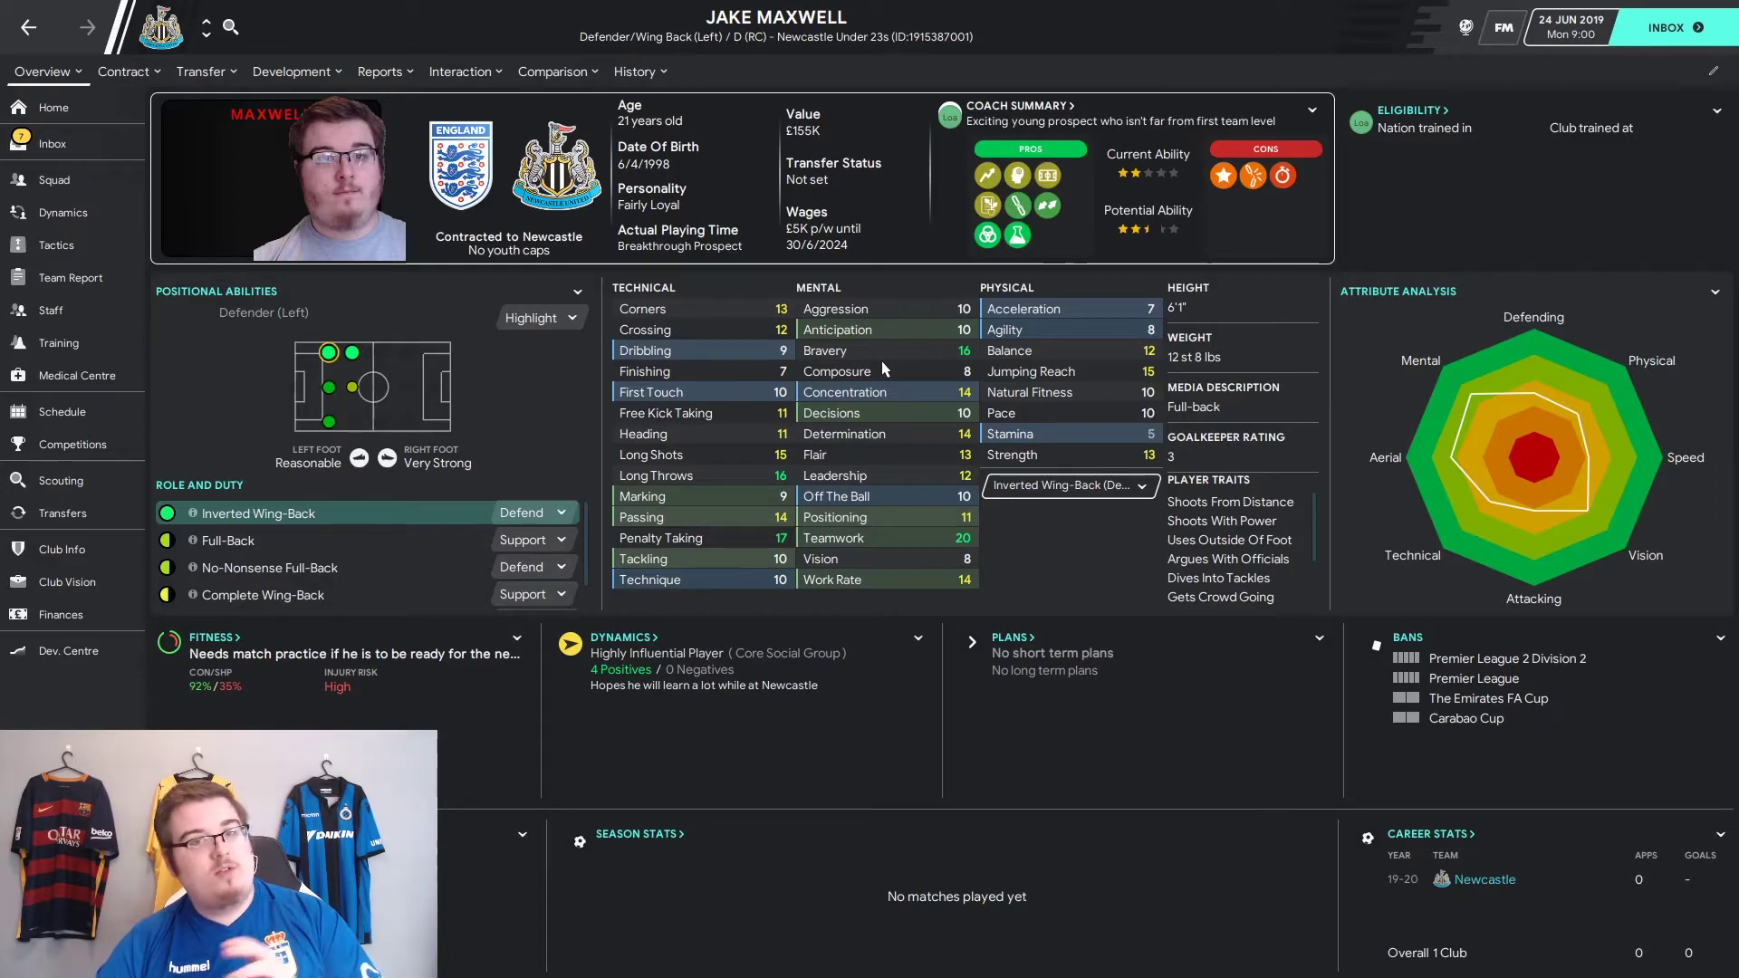
# Browse Documents to Sports Interactive > Football Manager 2020 > graphics > sortitoutsi > faces
pyautogui.press('super+e')
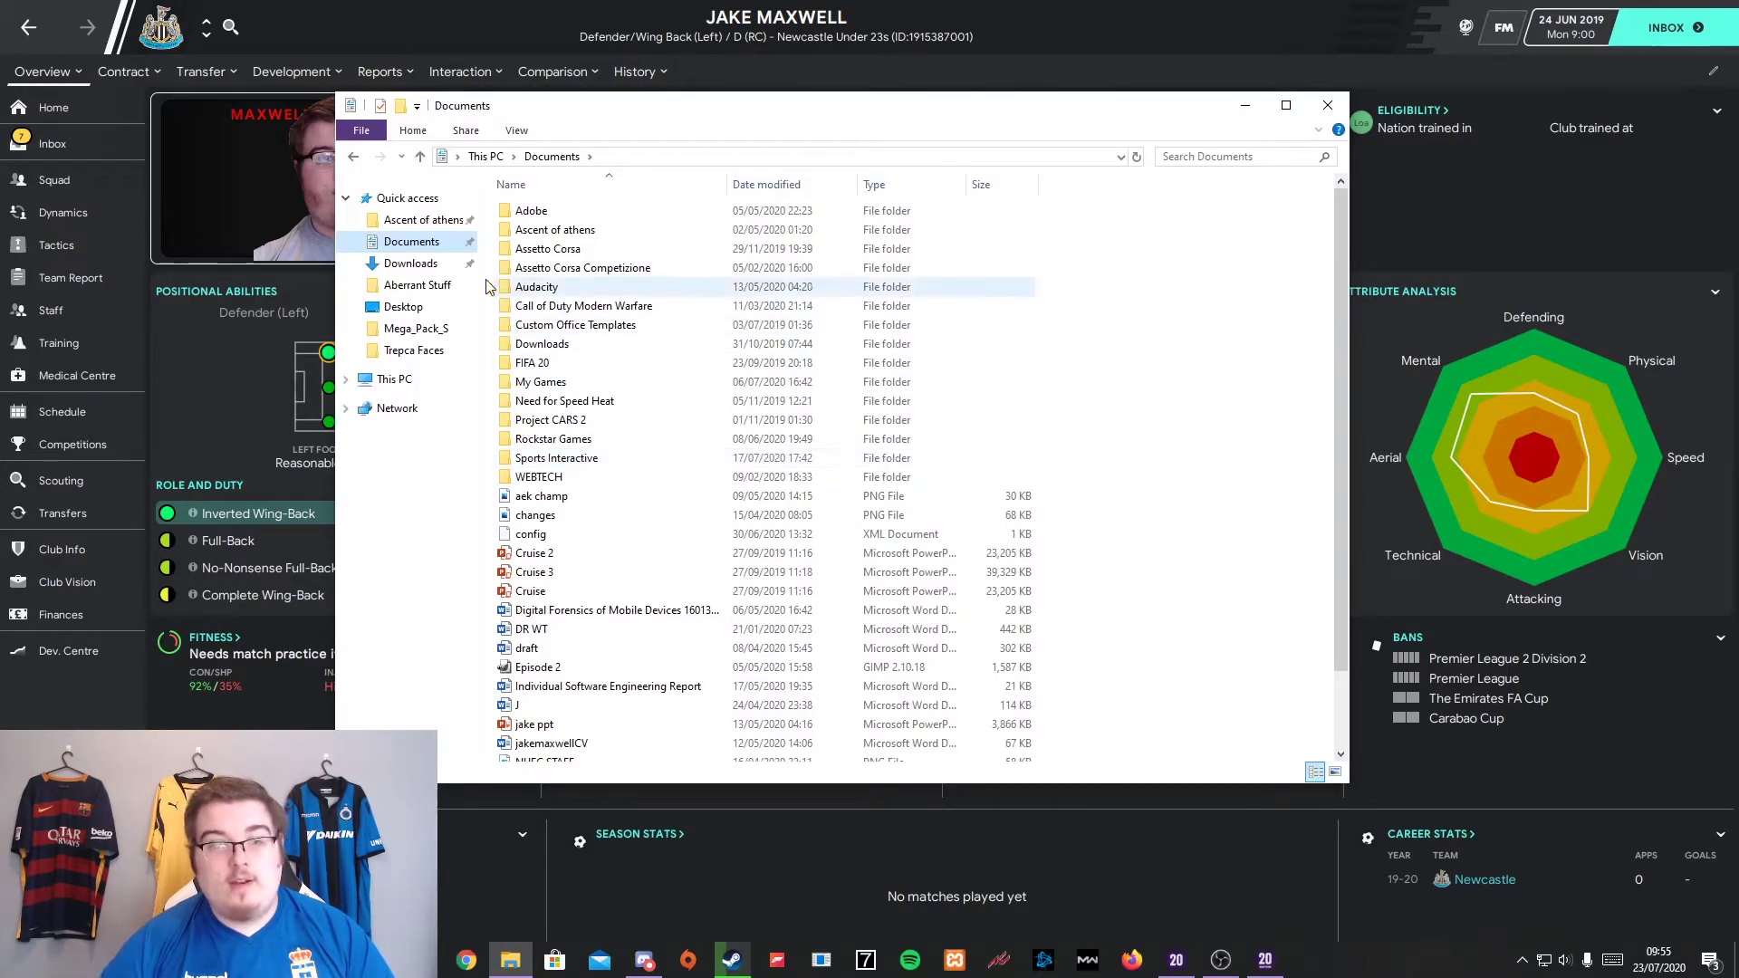
pyautogui.doubleClick(585, 459)
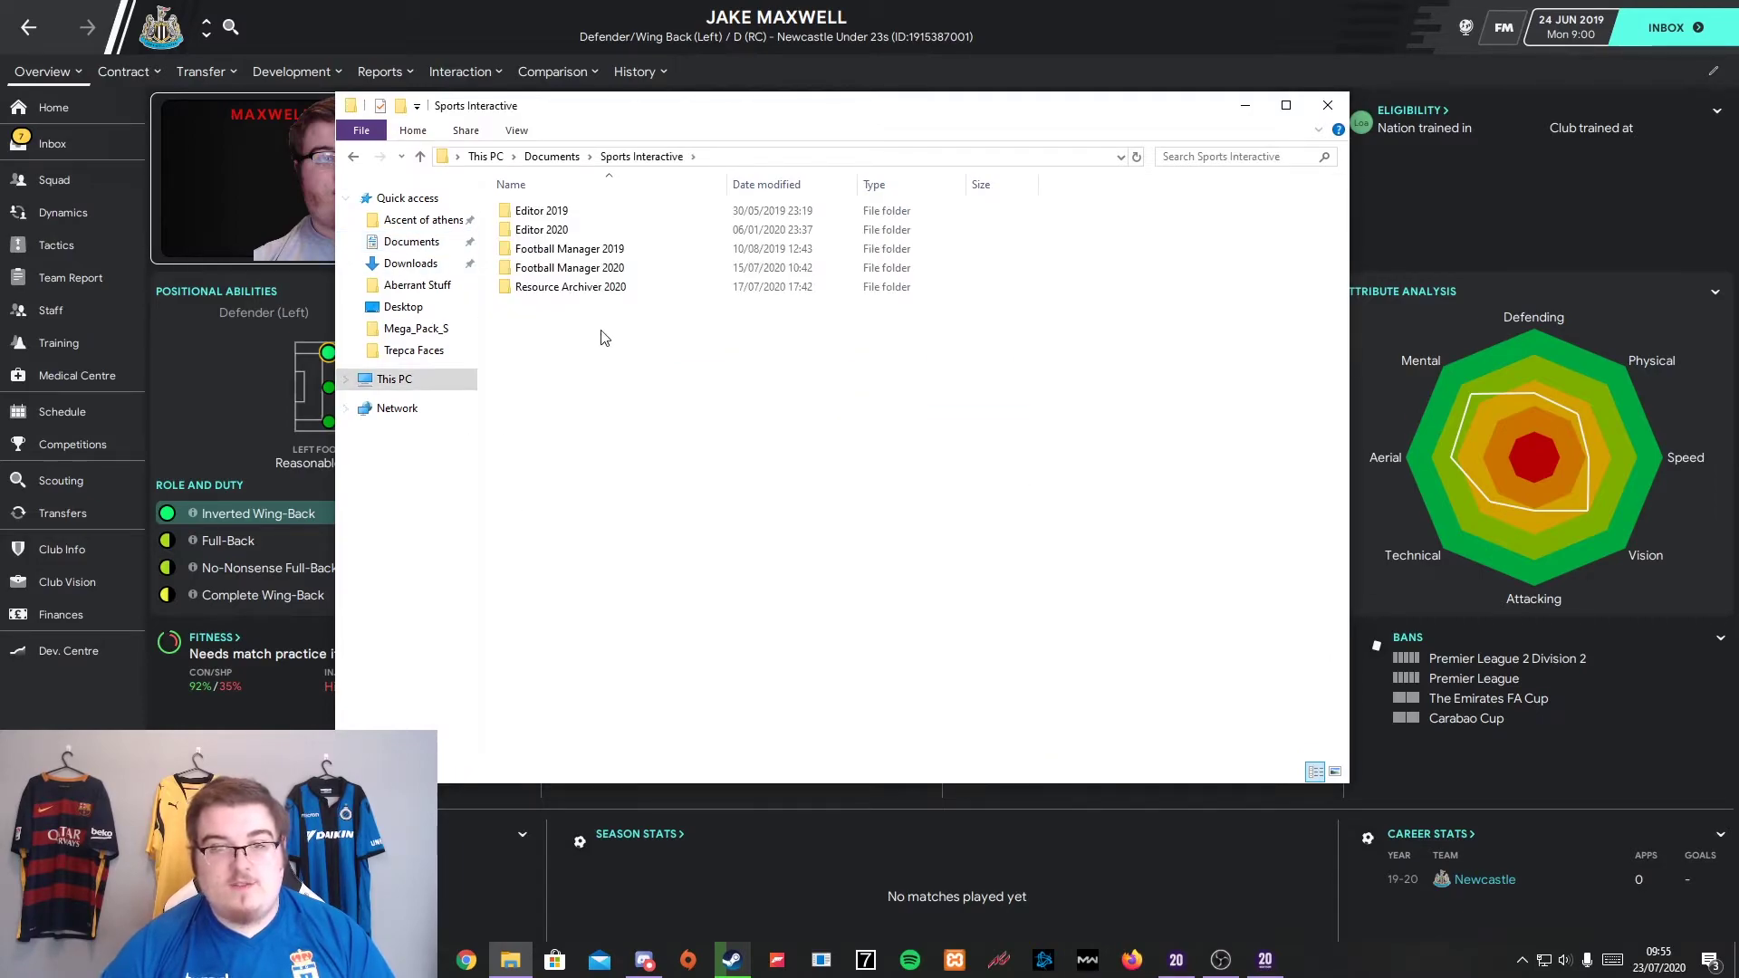
pyautogui.doubleClick(569, 268)
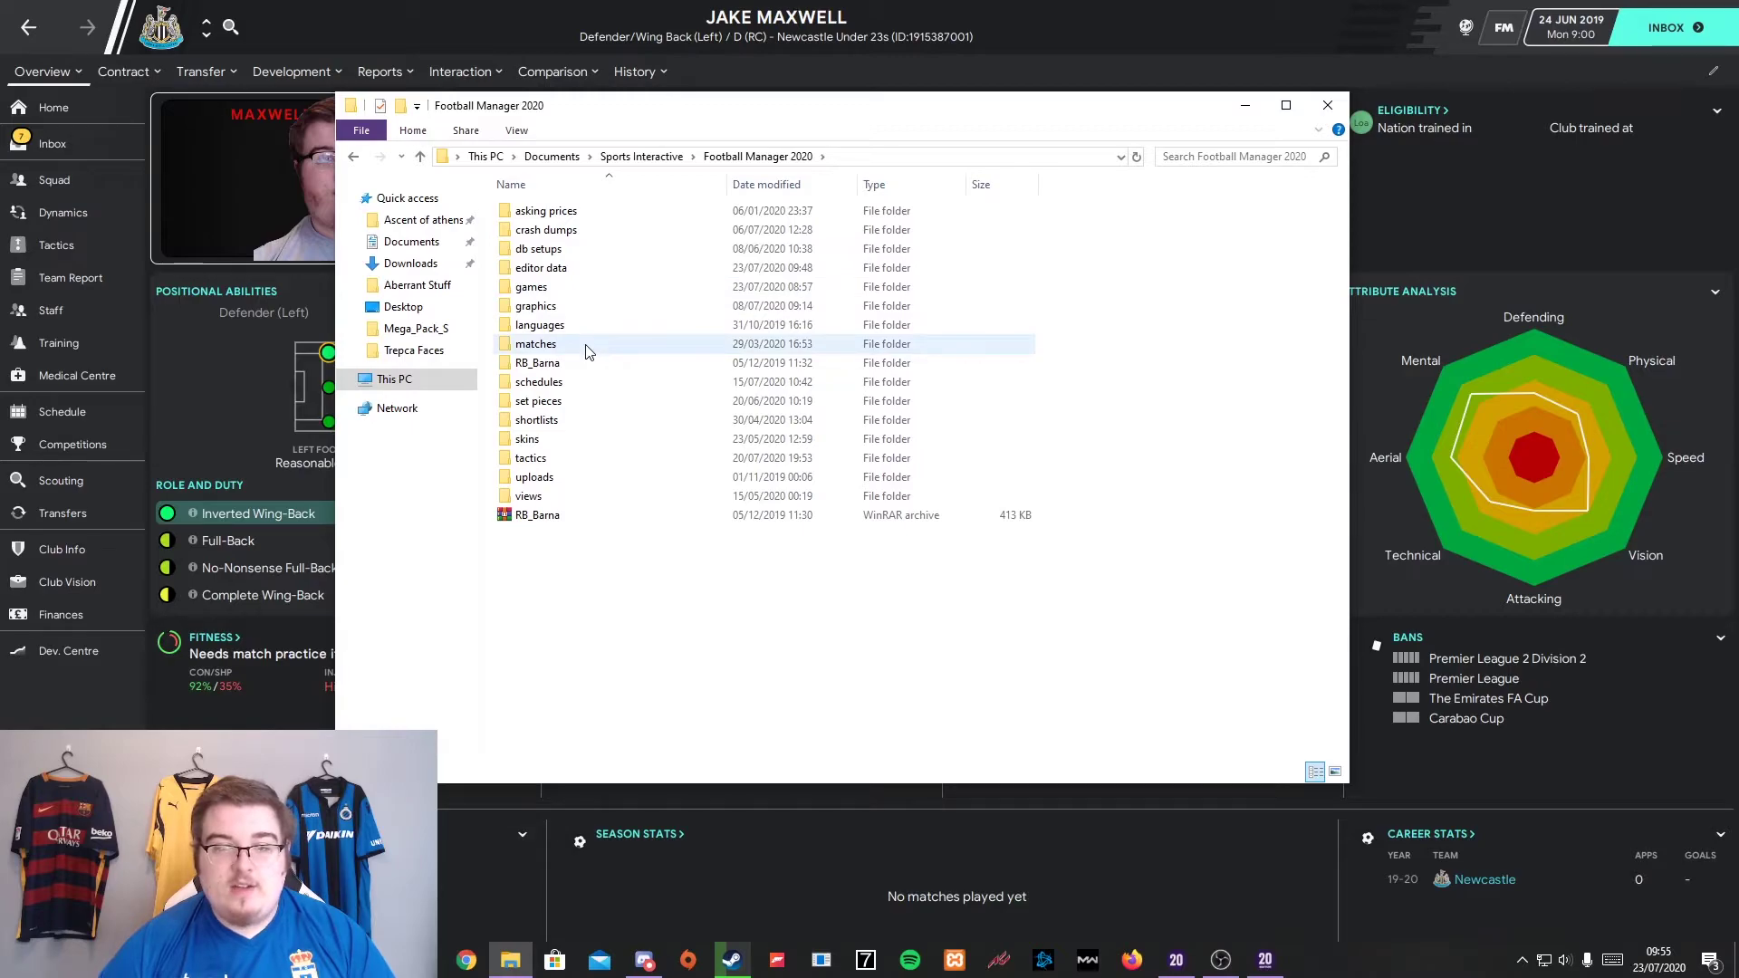
pyautogui.doubleClick(568, 309)
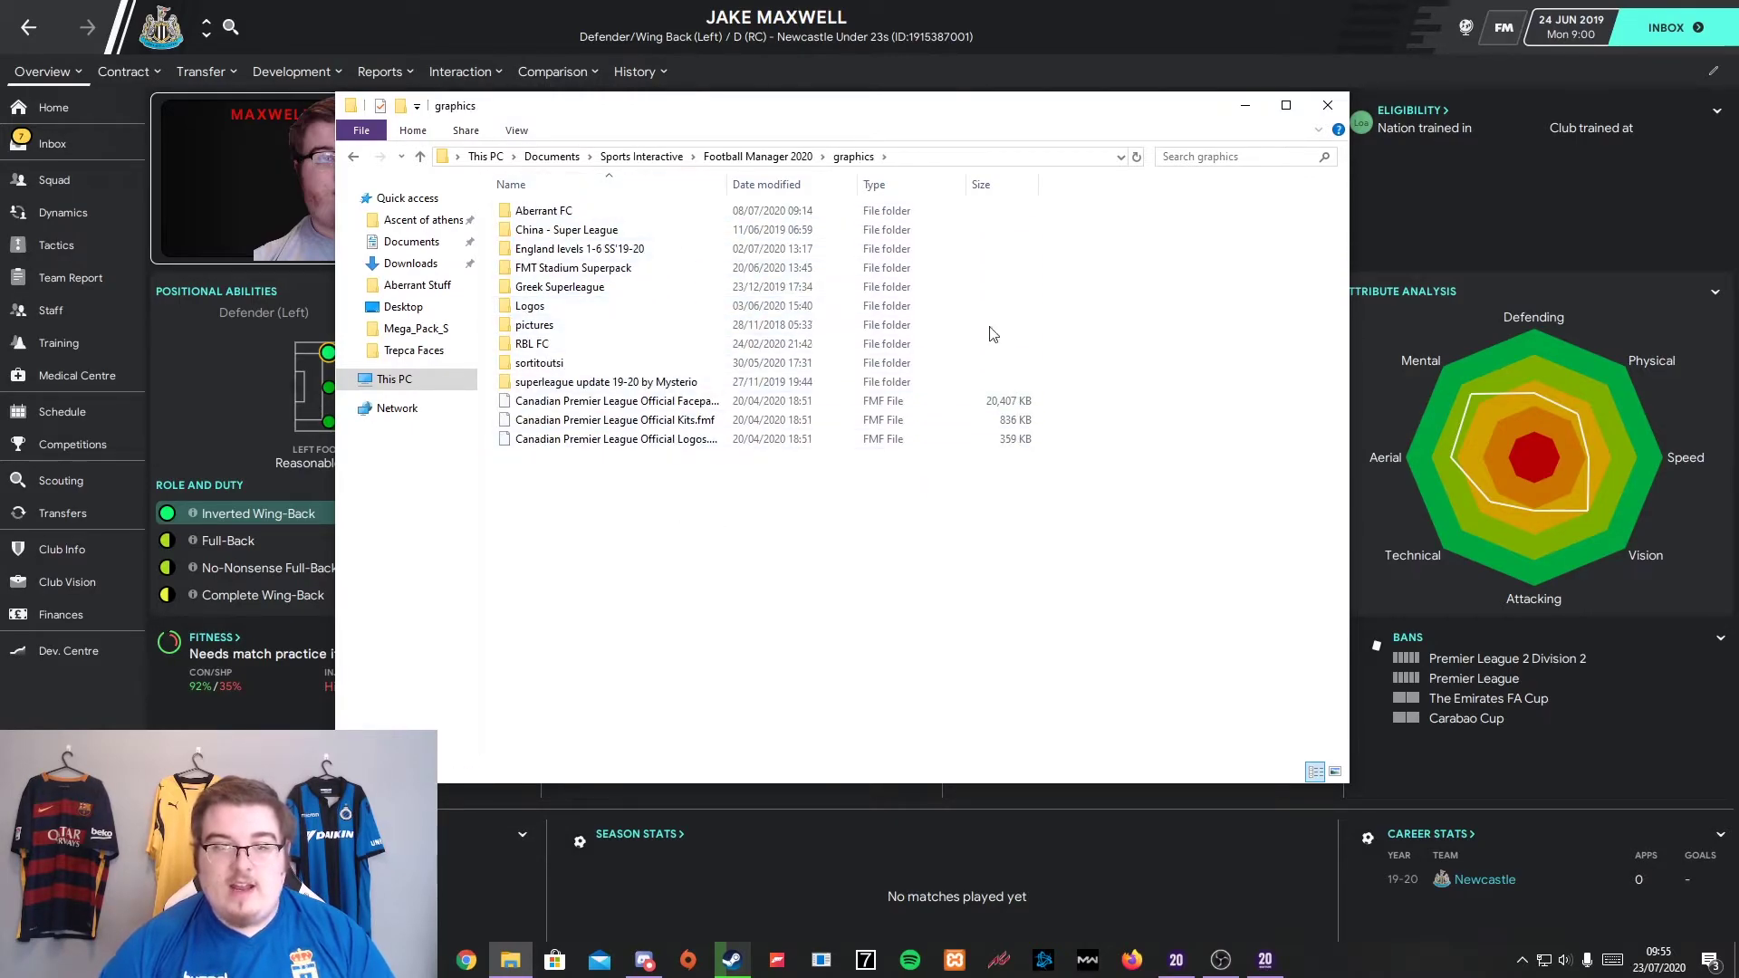
pyautogui.doubleClick(568, 366)
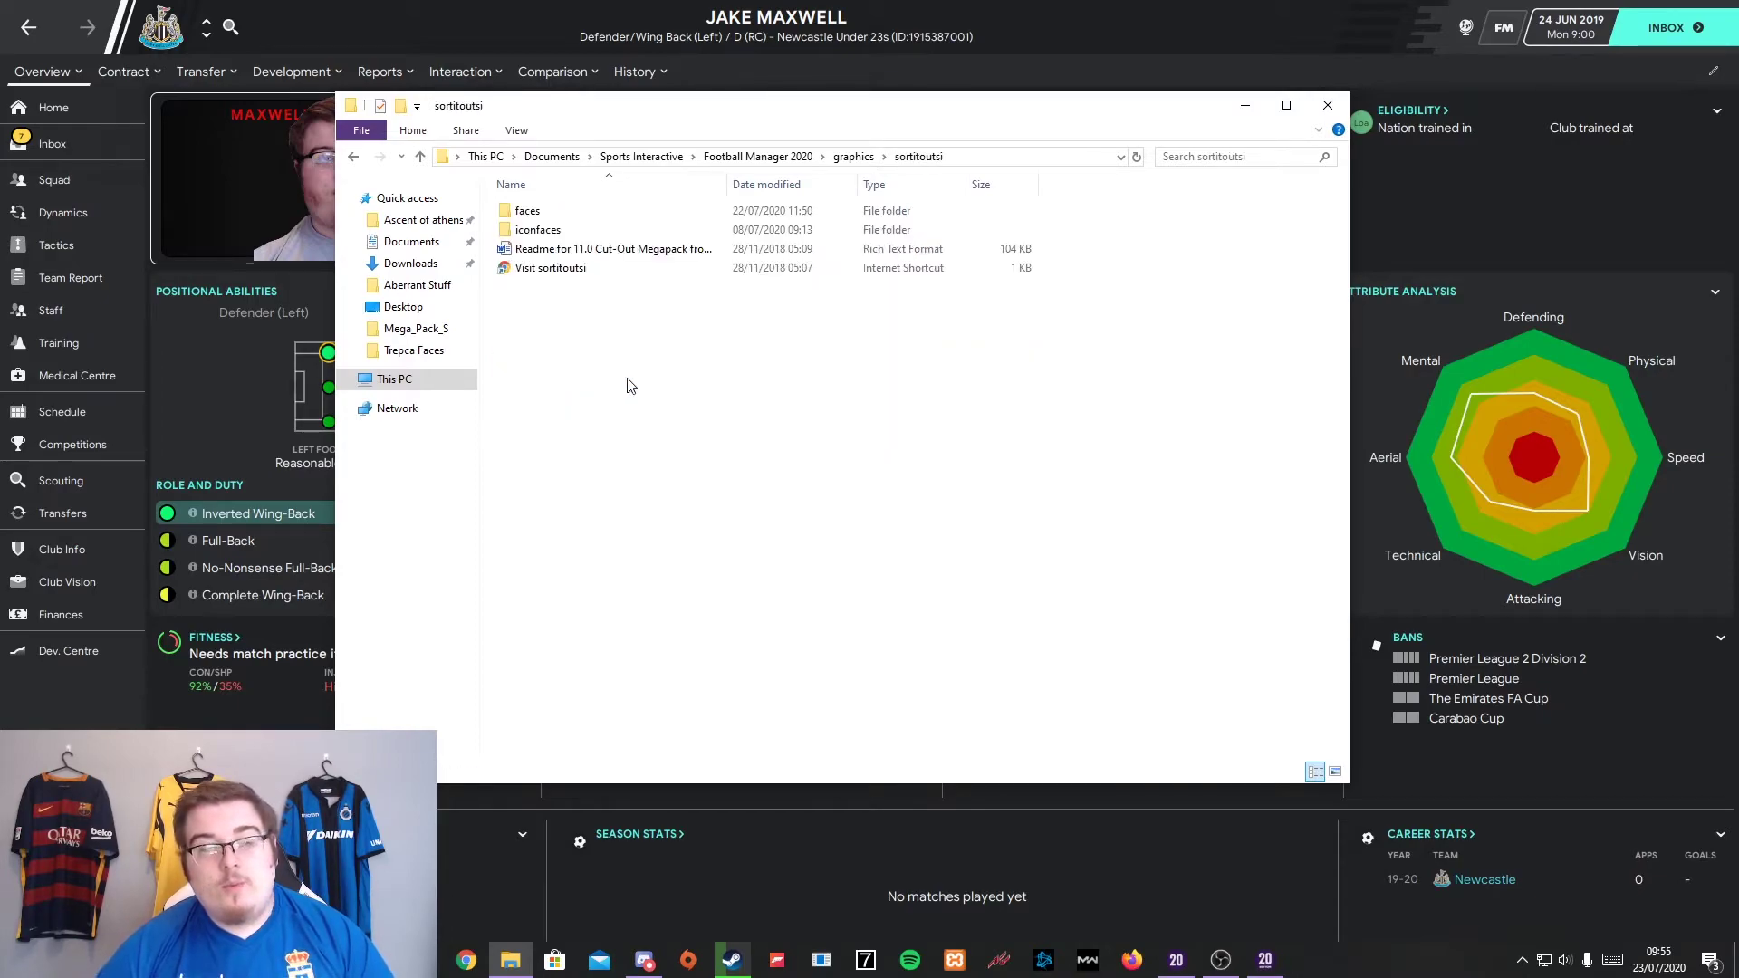
pyautogui.doubleClick(595, 211)
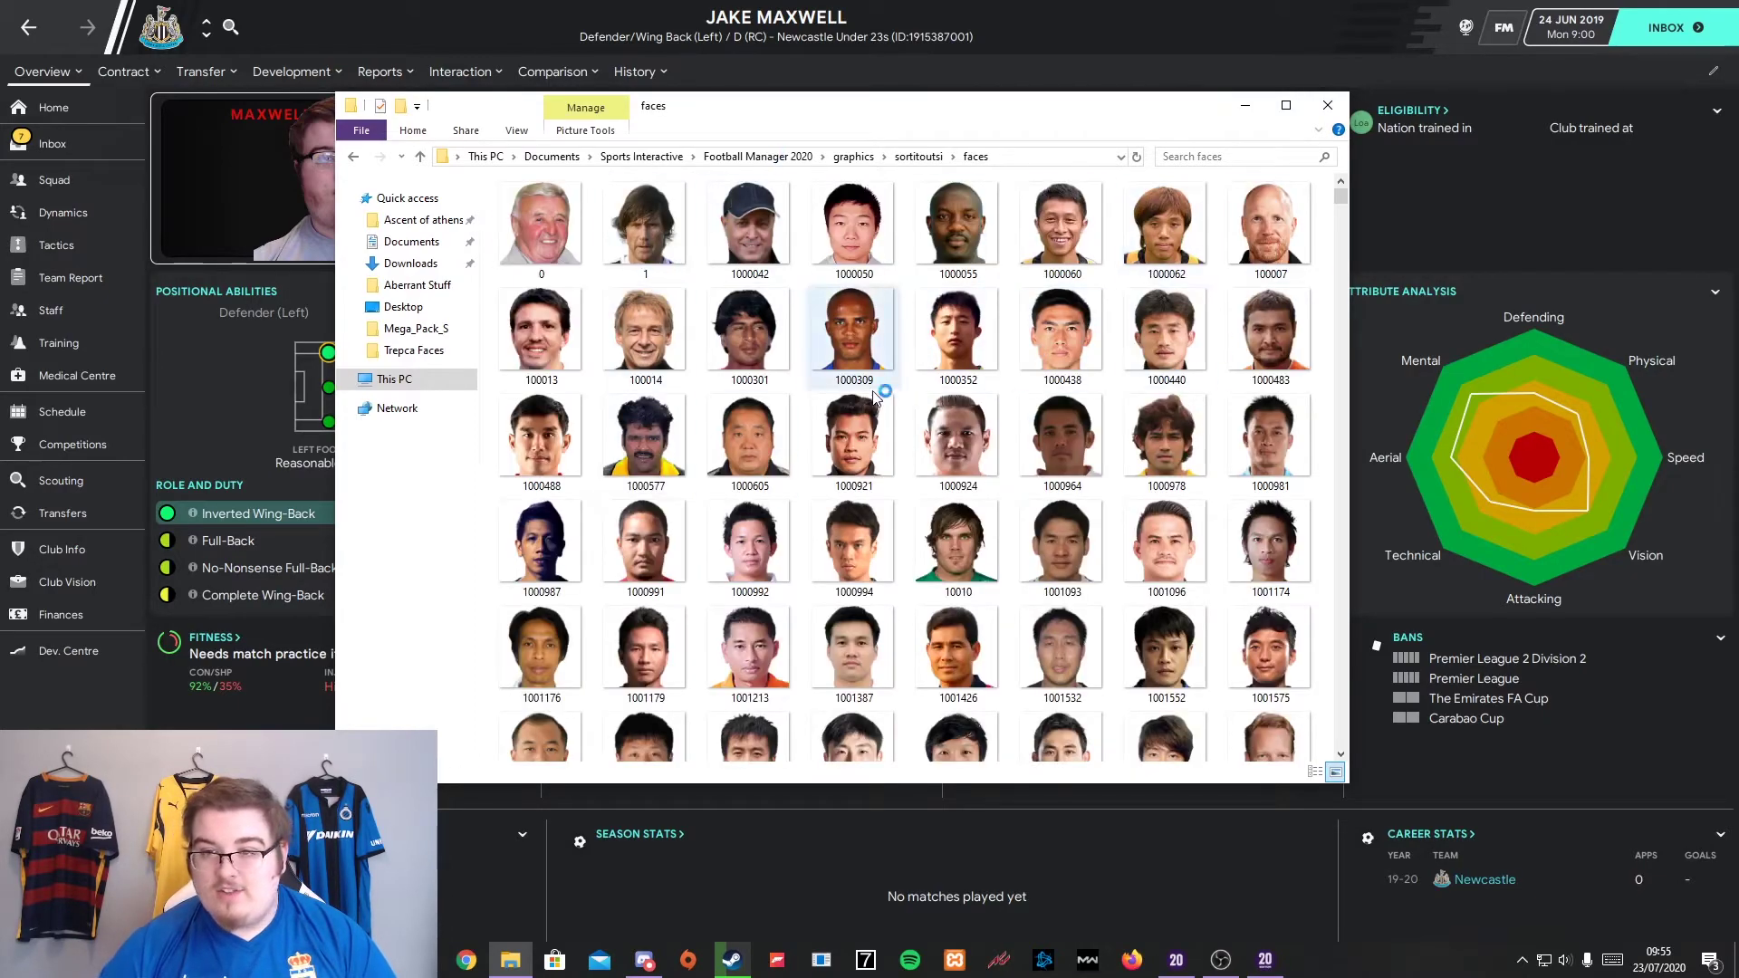
pyautogui.moveTo(1341, 195); pyautogui.dragTo(1341, 740)
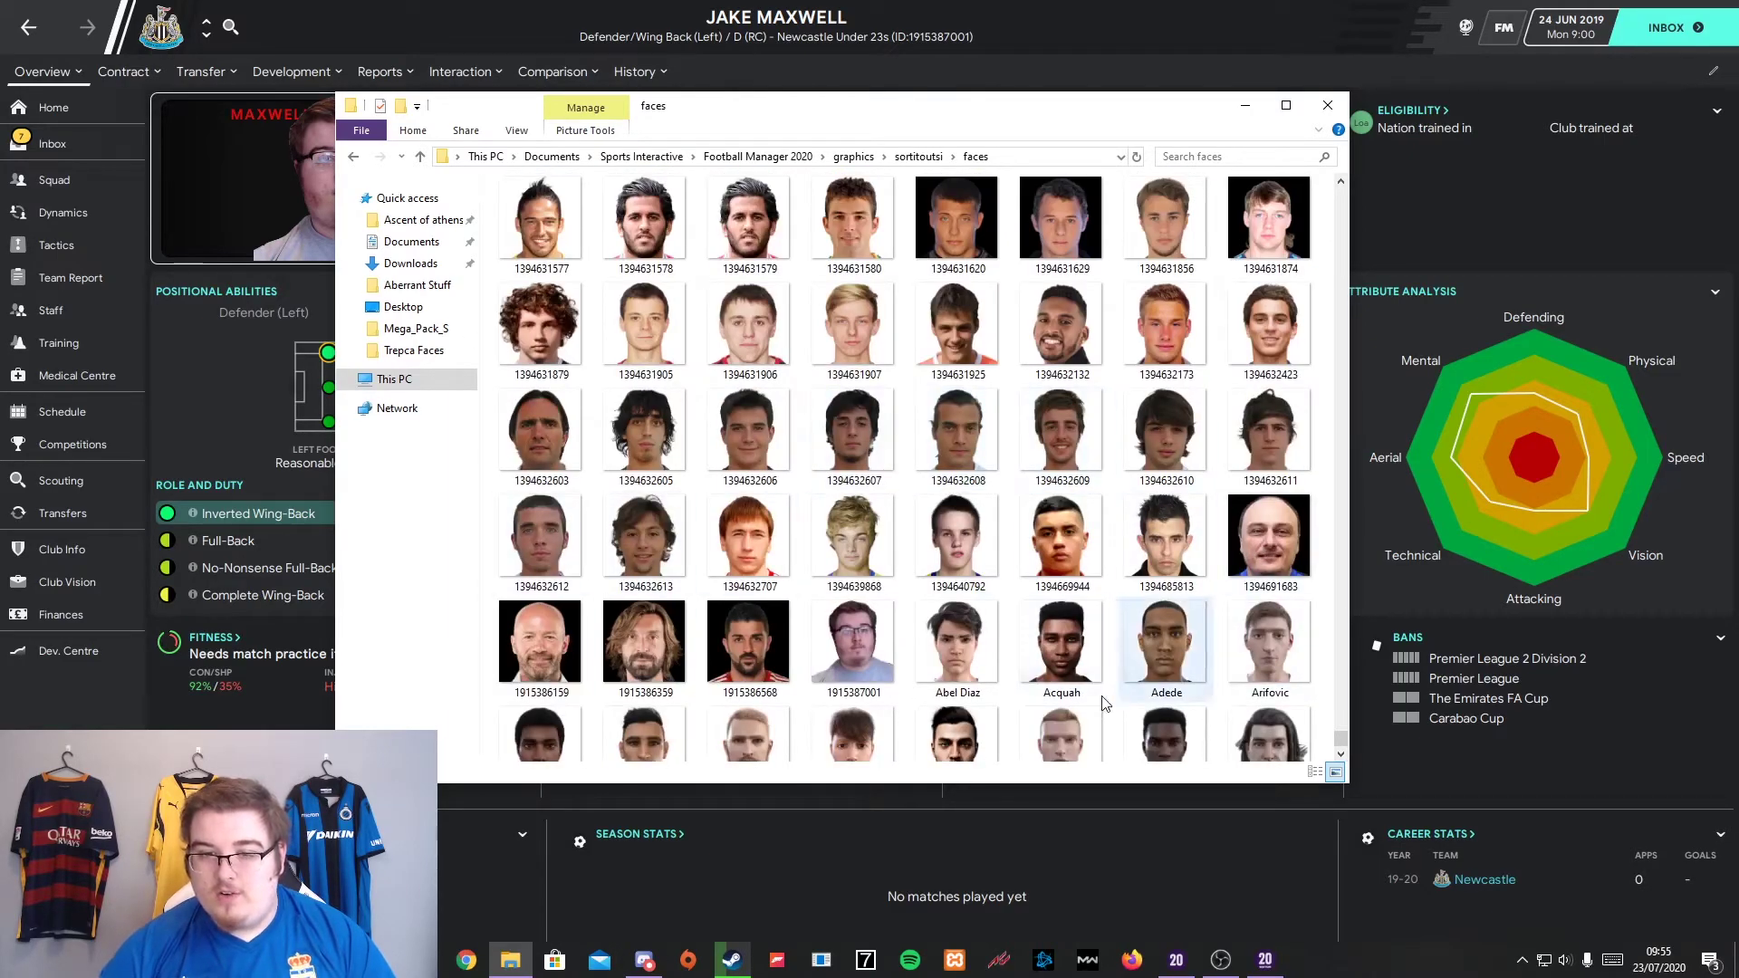
pyautogui.scroll(-6, 906, 417)
pyautogui.scroll(3, 865, 372)
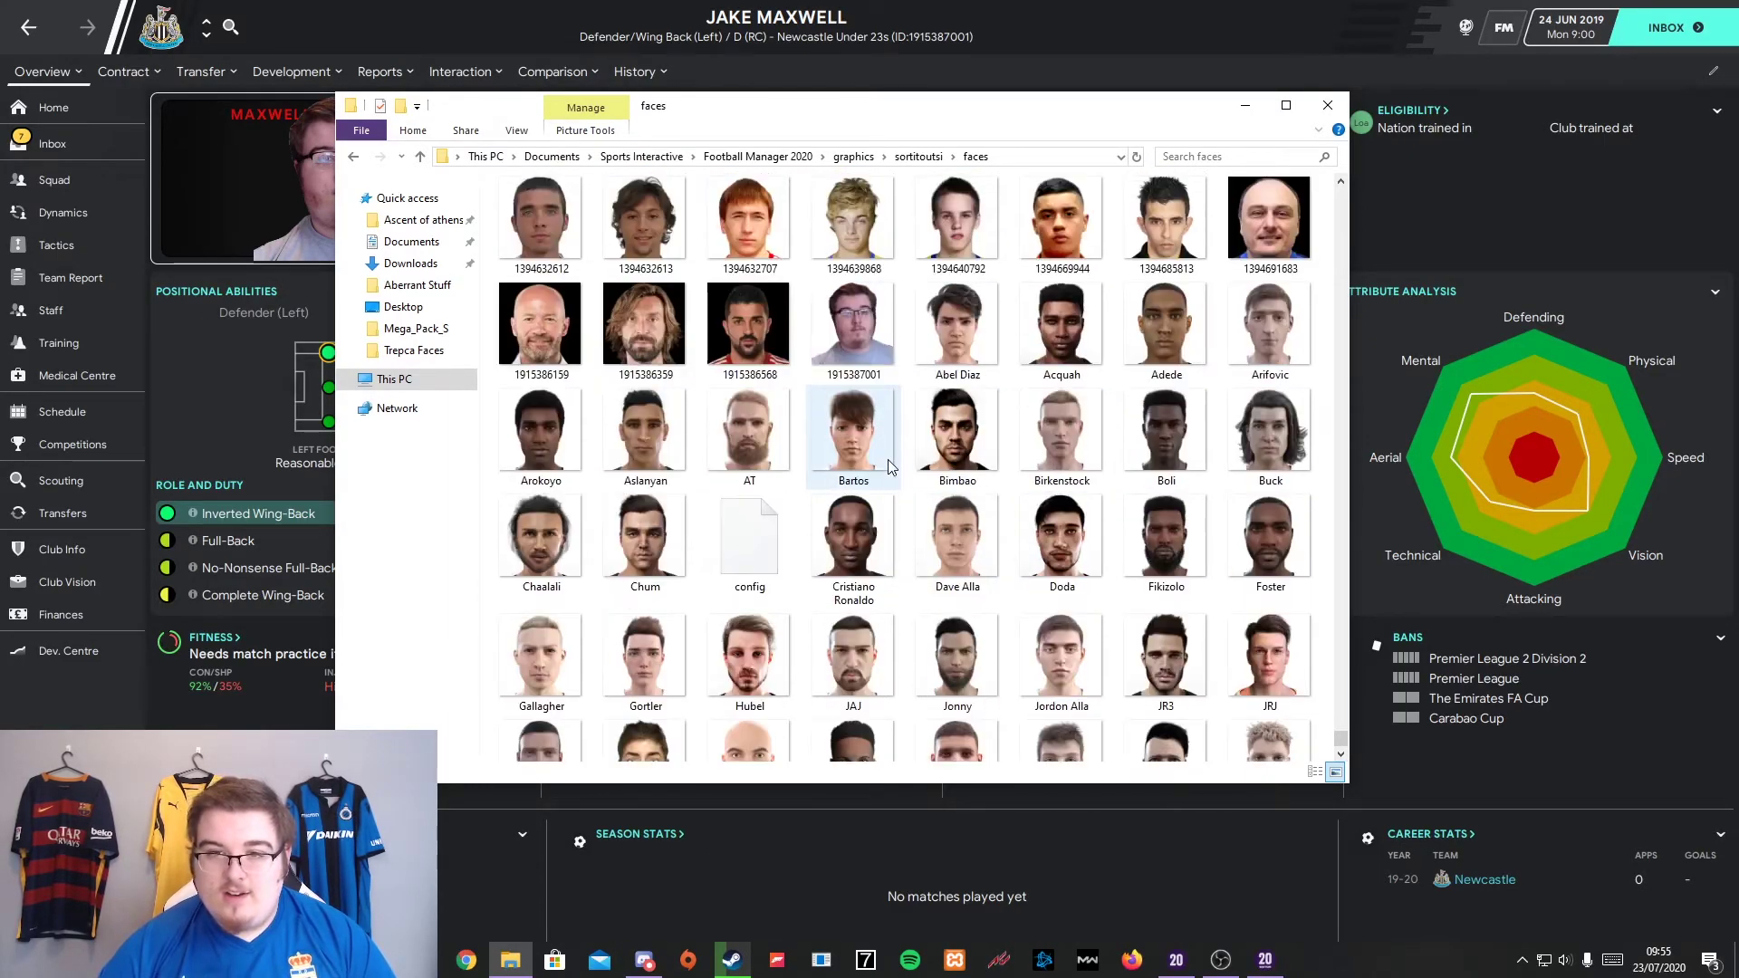
pyautogui.click(861, 362)
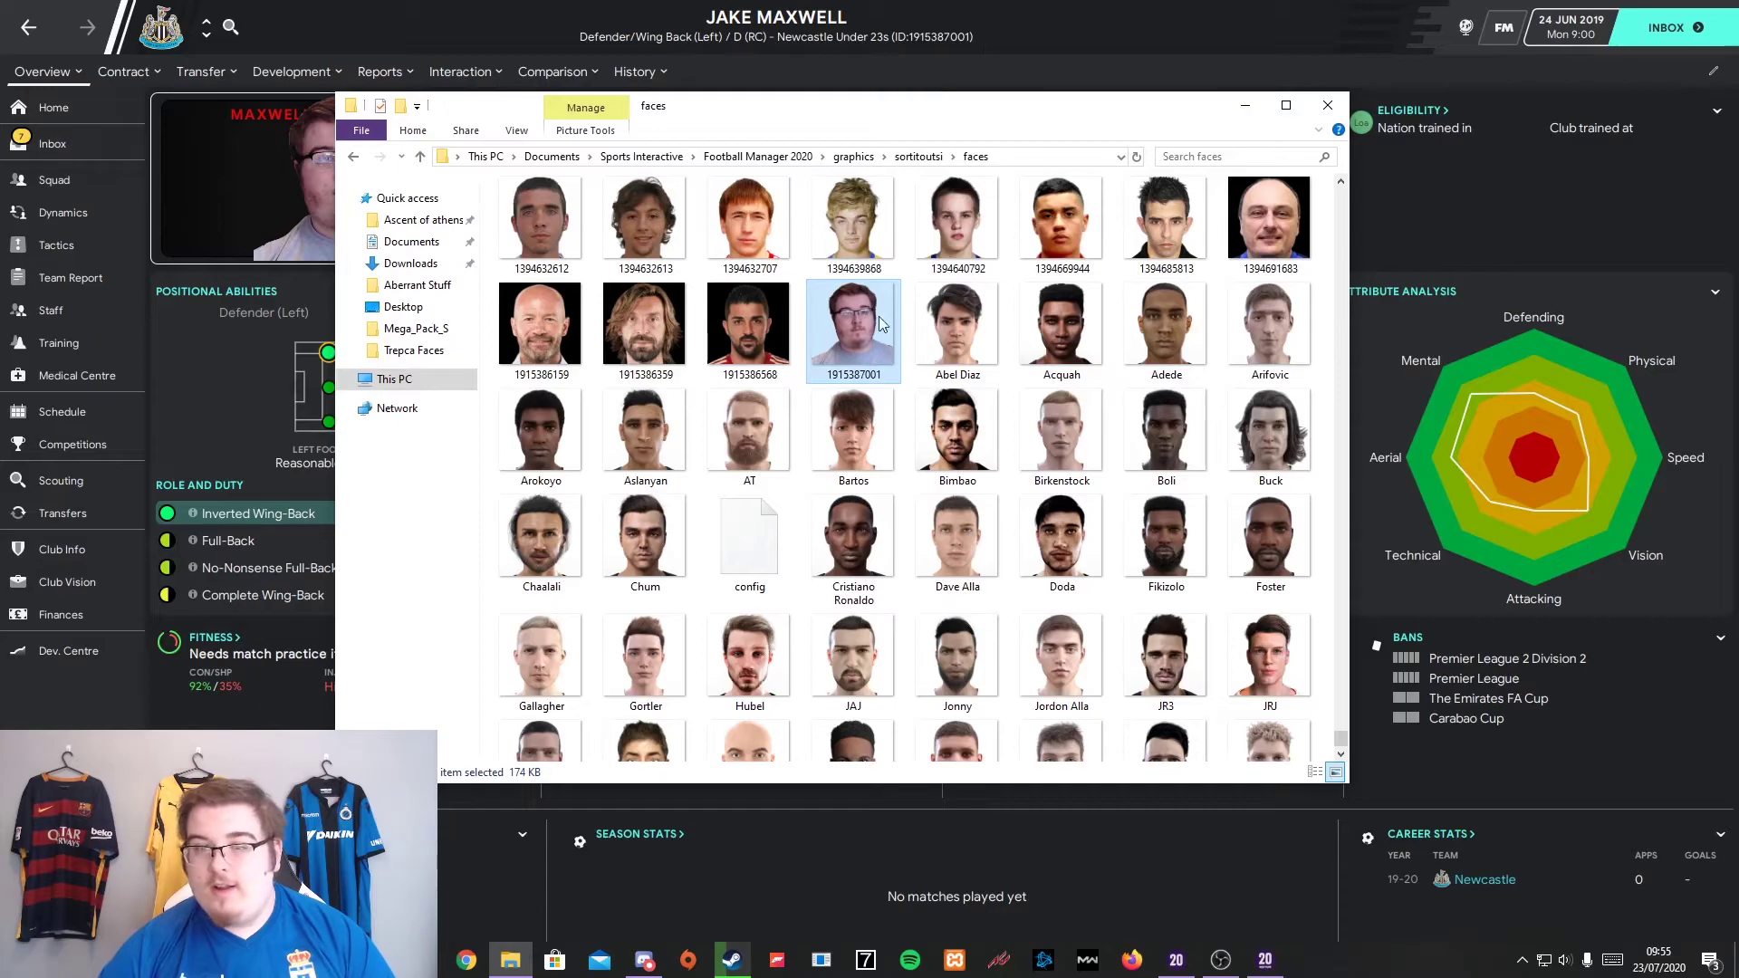
pyautogui.scroll(-3, 917, 437)
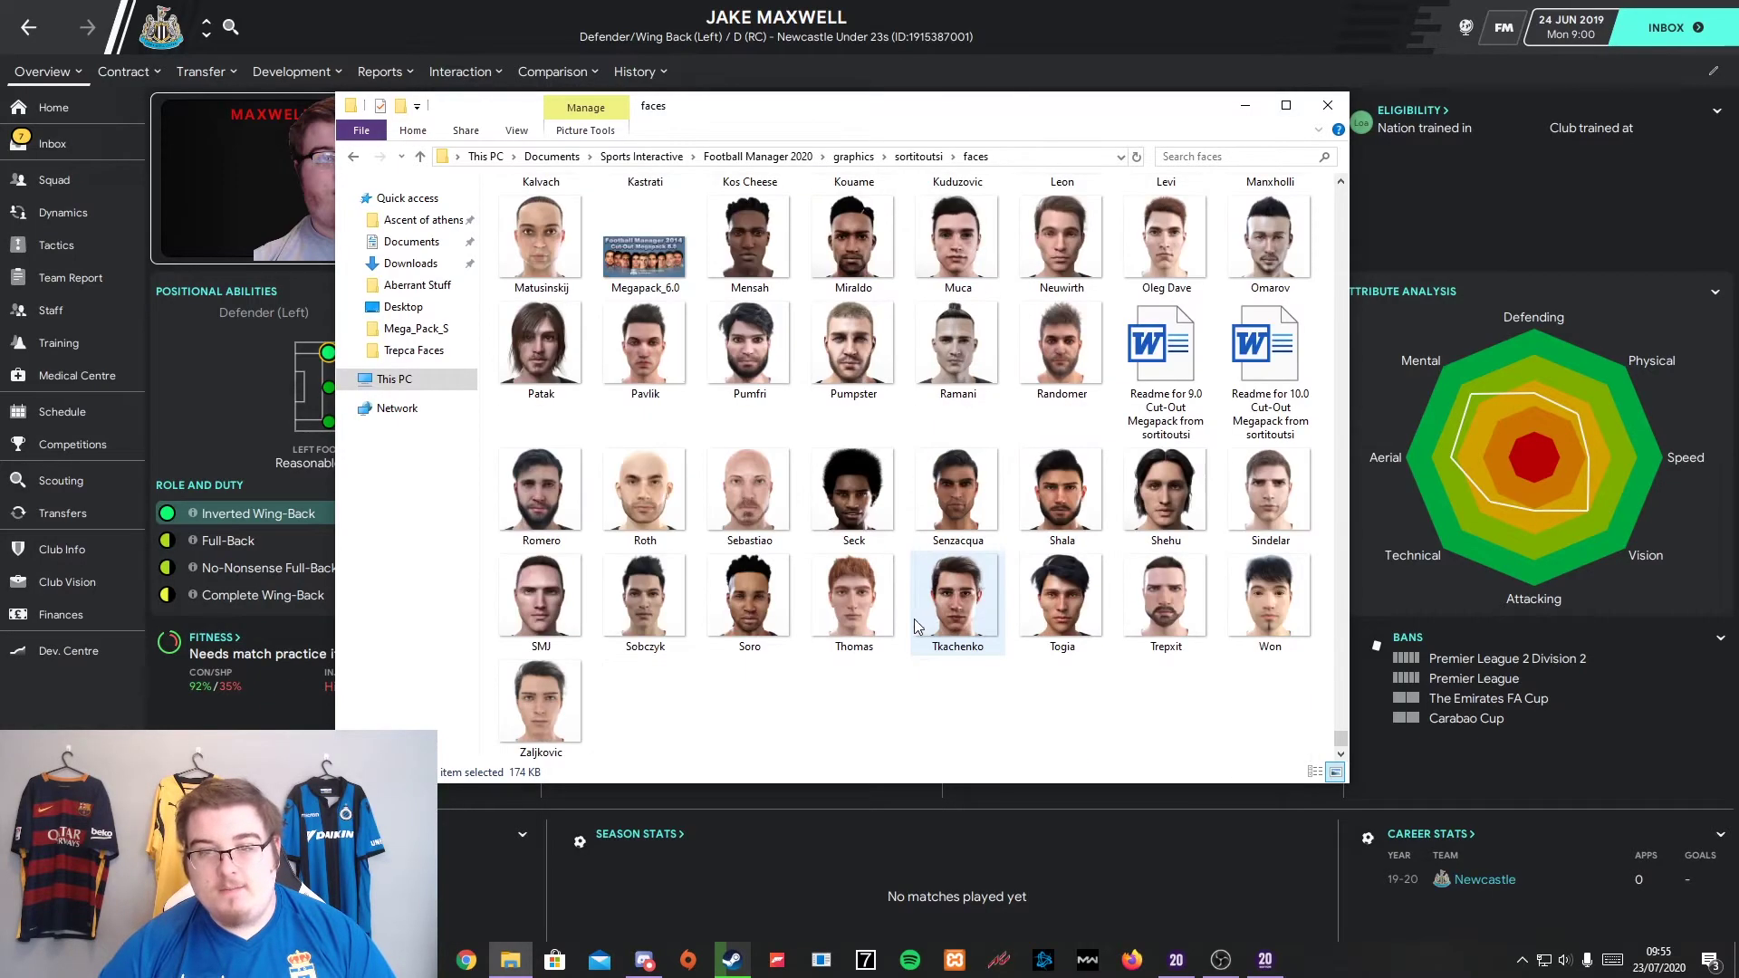
pyautogui.scroll(3, 919, 625)
# Open the faces folder's 19.2 MB config file with Edit with Notepad++
pyautogui.click(747, 553)
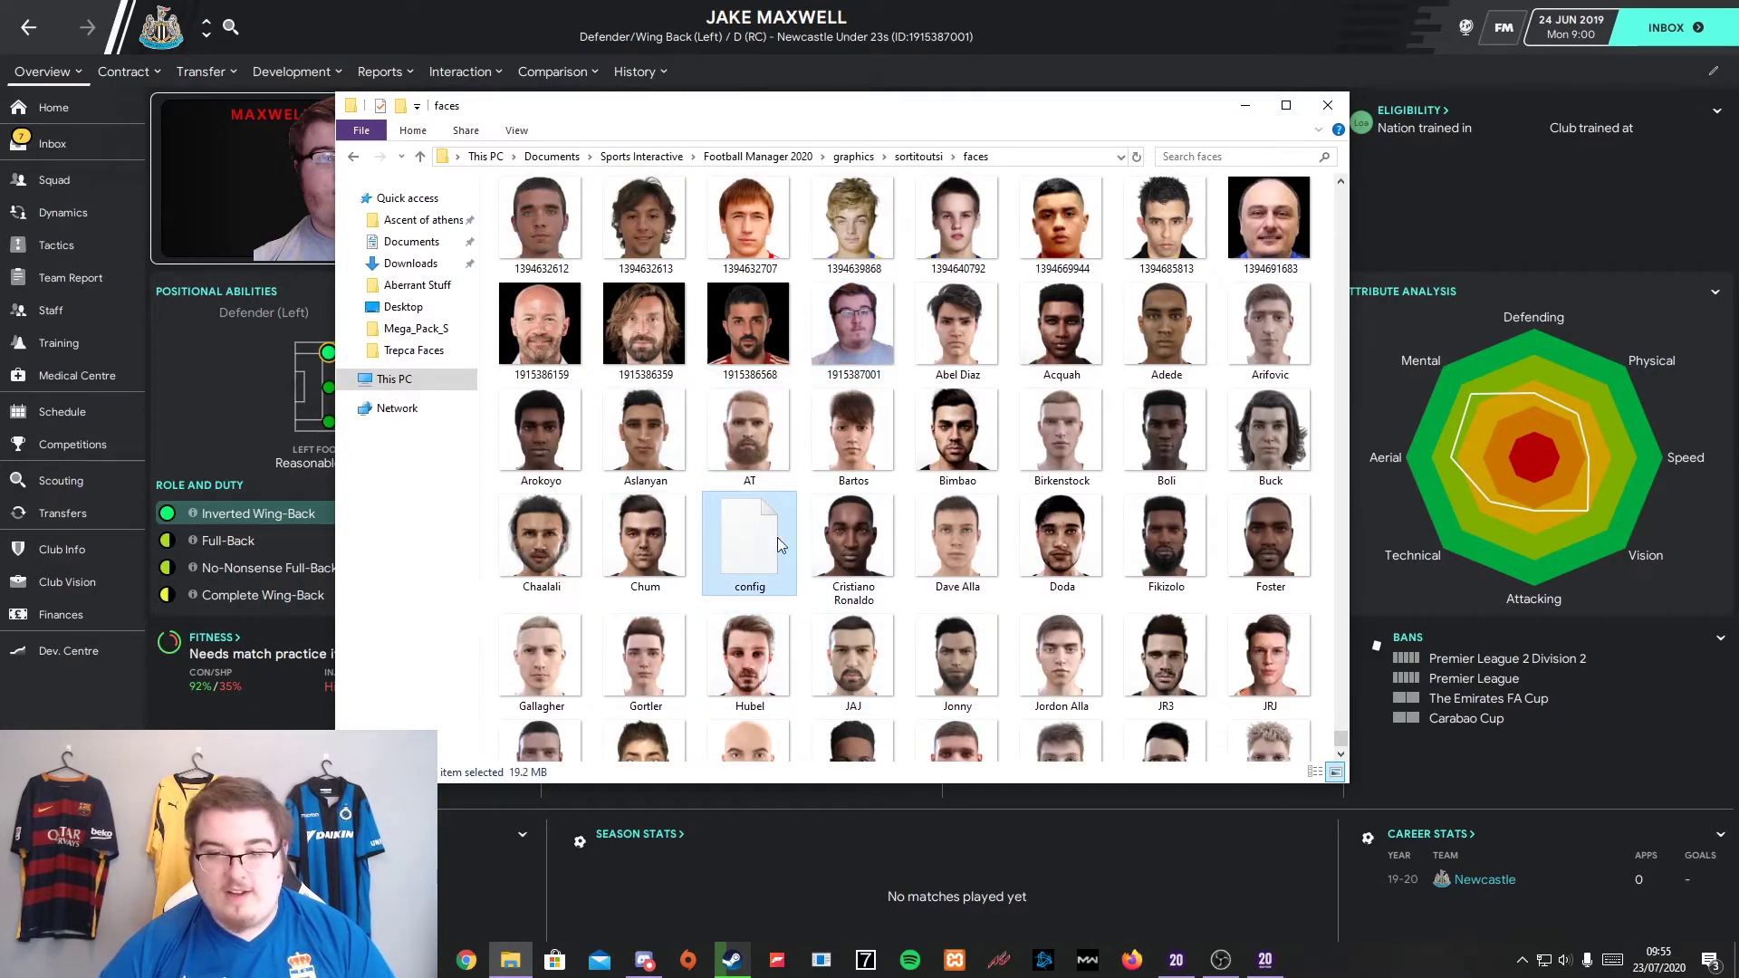
pyautogui.scroll(-3, 1023, 543)
pyautogui.scroll(3, 951, 516)
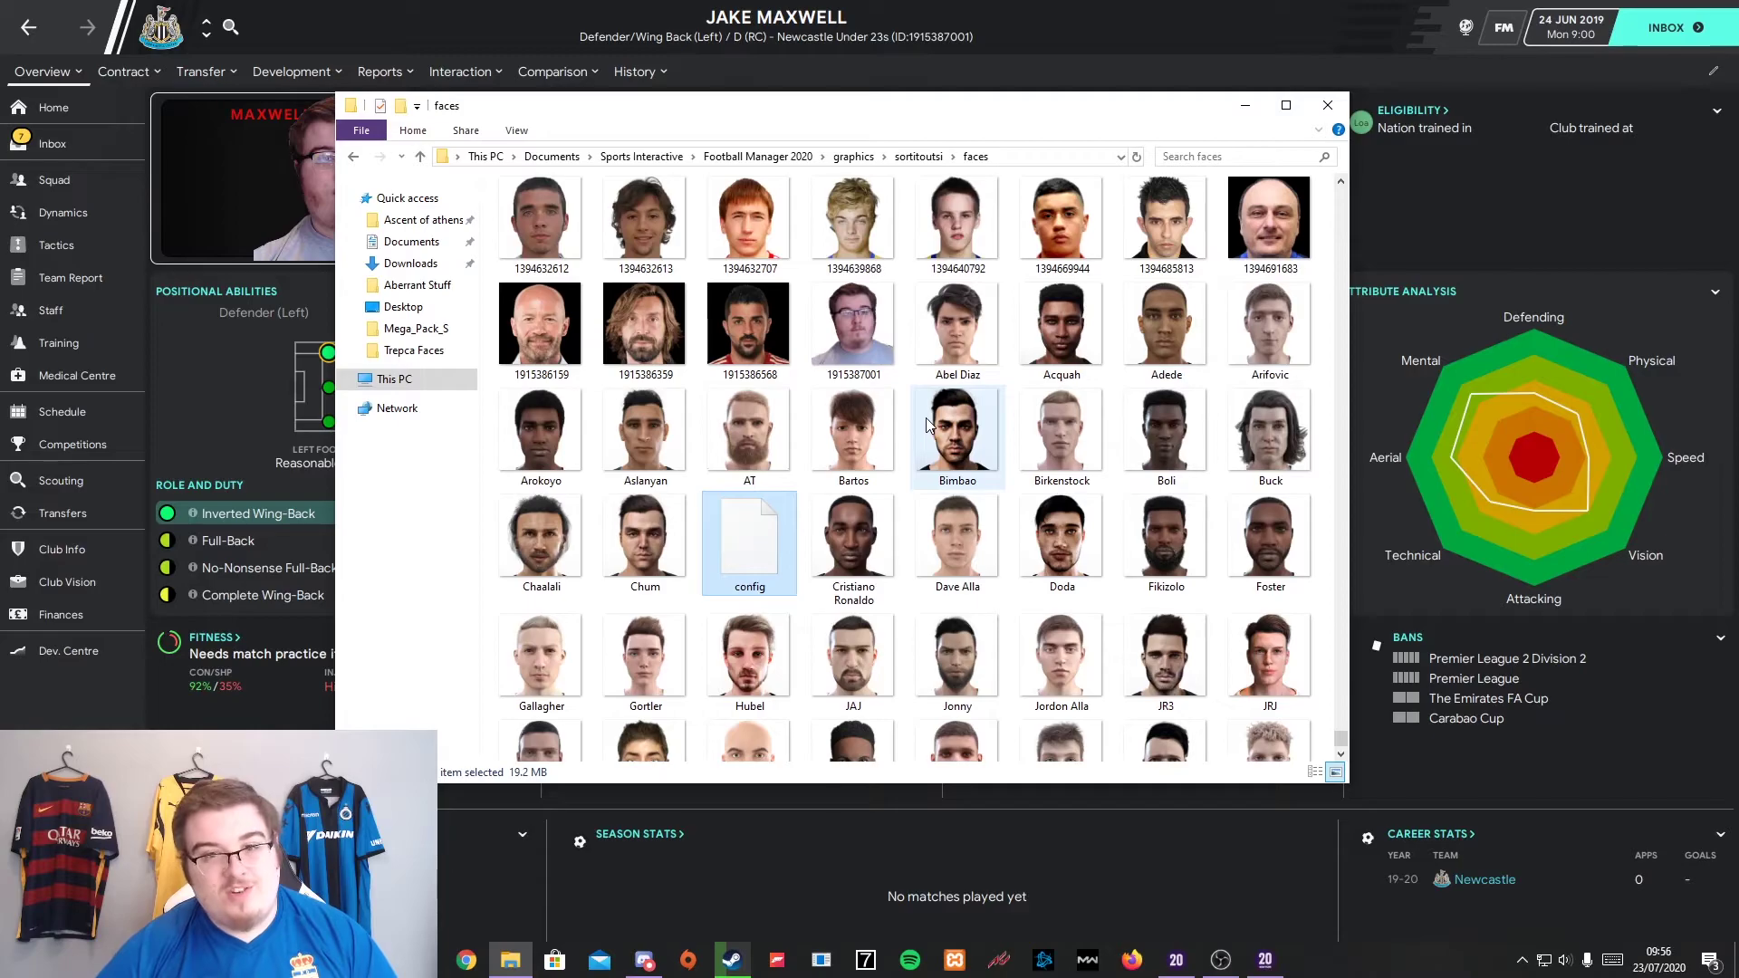
pyautogui.rightClick(759, 544)
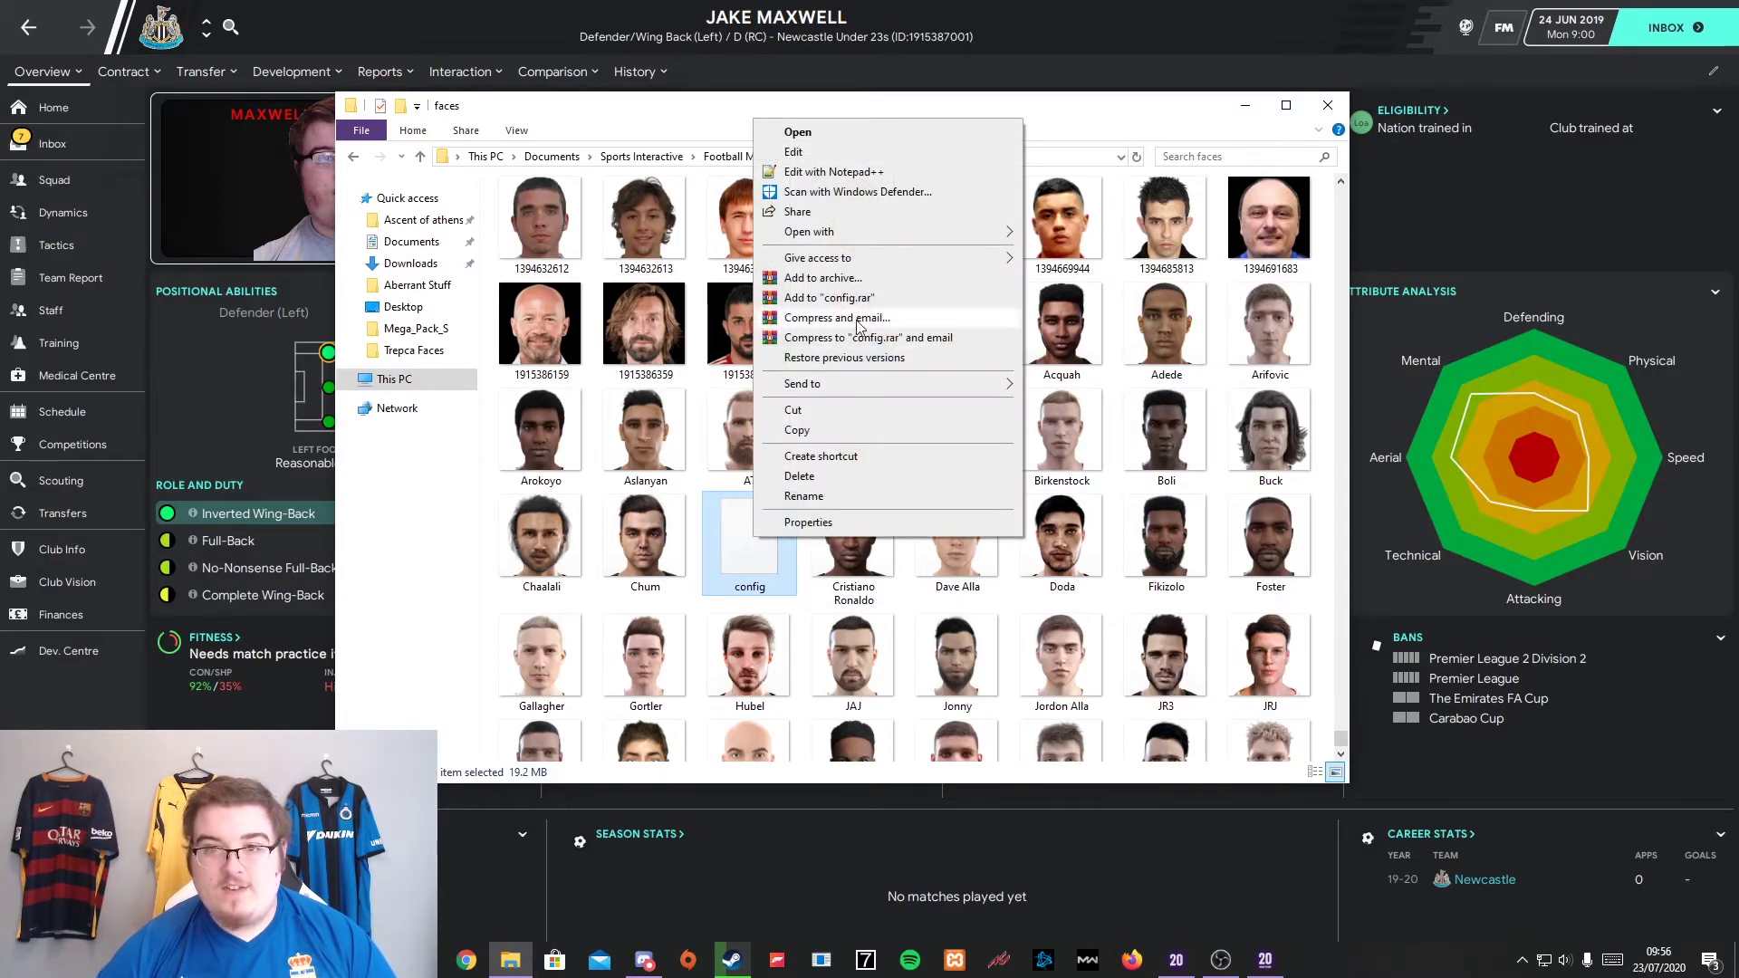
pyautogui.click(860, 172)
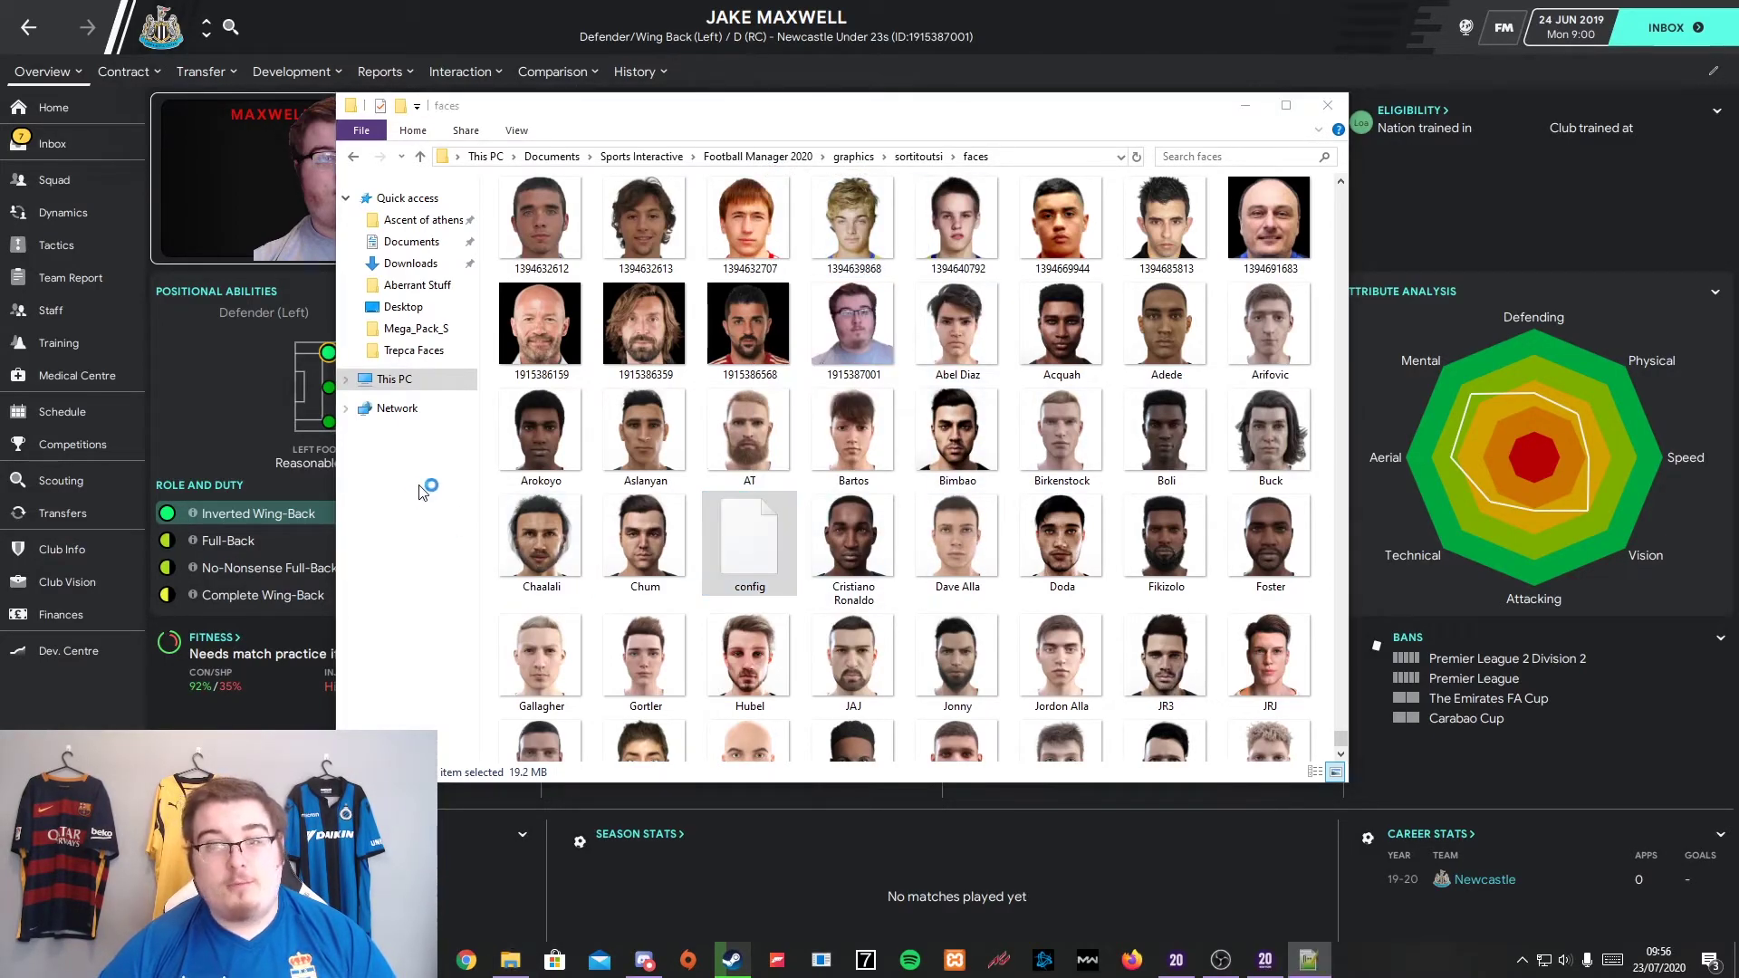